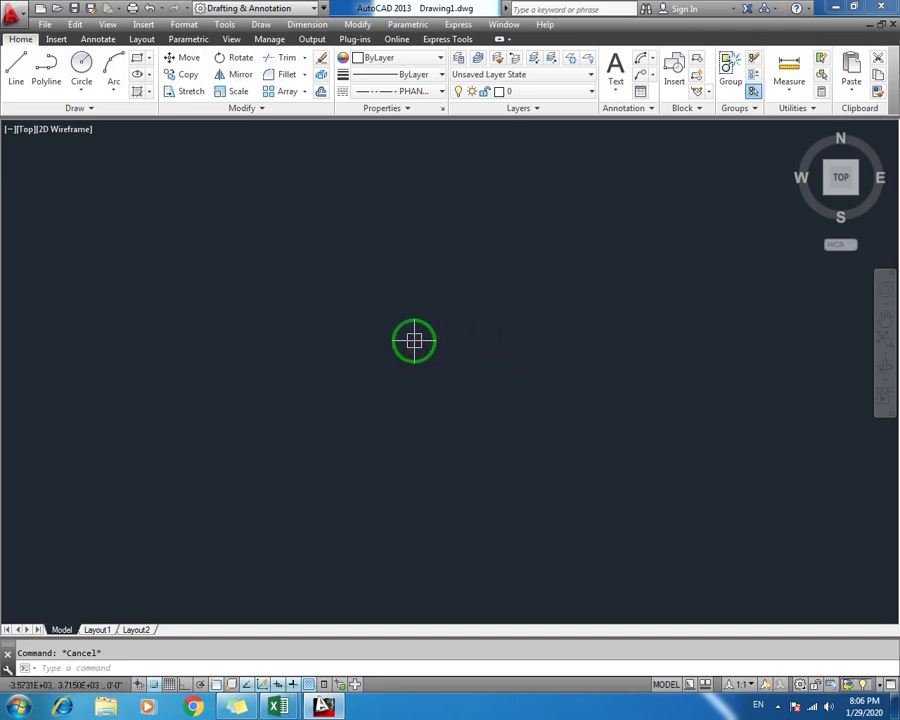
Draw a horizontal 12' line as the upper edge of a square room in the empty drawing
{"action": "type", "text": "l"}
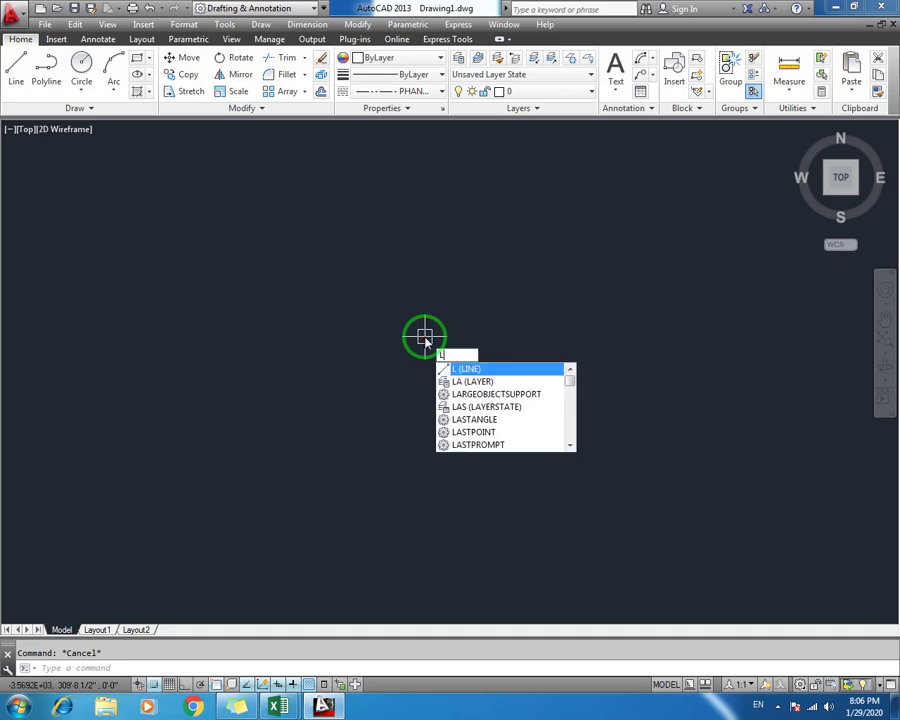
{"action": "key", "text": "Return"}
{"action": "left_click", "coordinate": [230, 234]}
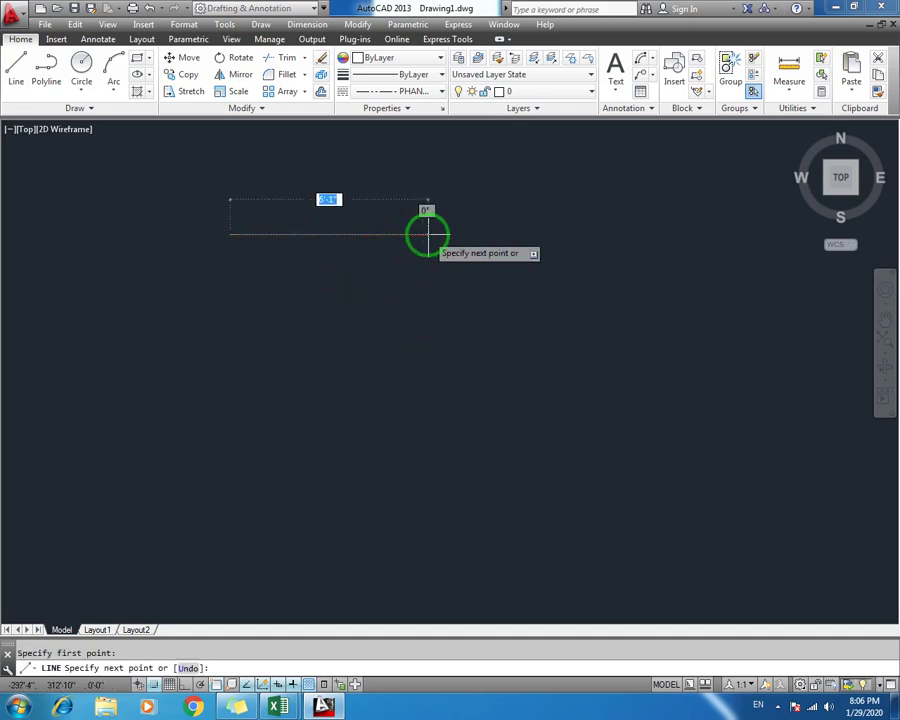
{"action": "type", "text": "12"}
{"action": "key", "text": "Return"}
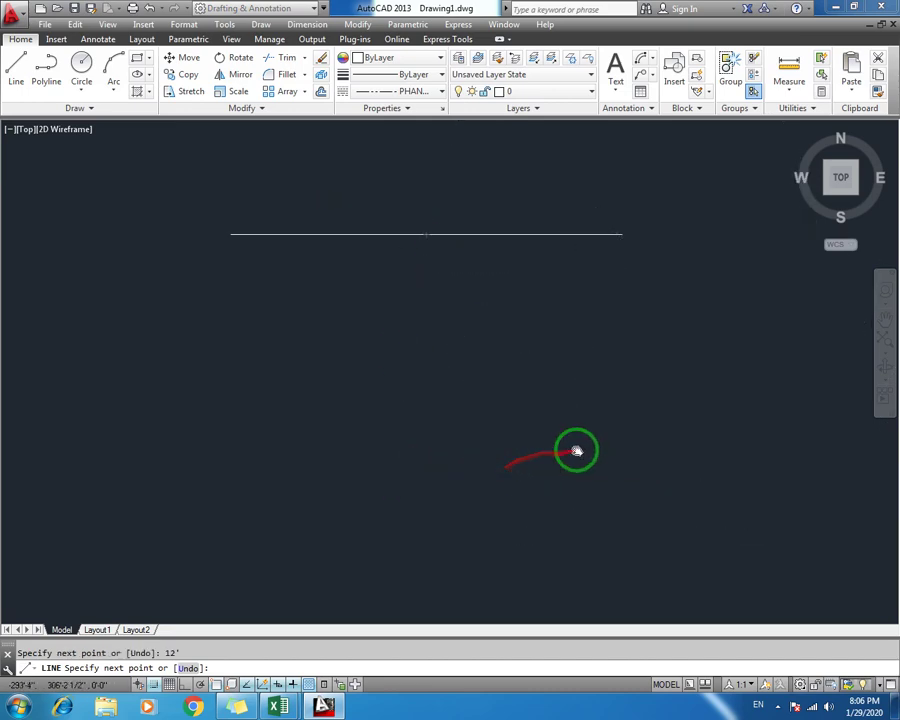
Turn Ortho on and continue the line down 12' and back 12', closing it into a square
{"action": "middle_click_drag", "start_coordinate": [574, 450], "coordinate": [520, 450]}
{"action": "scroll", "coordinate": [527, 458], "scroll_direction": "down", "scroll_amount": 2}
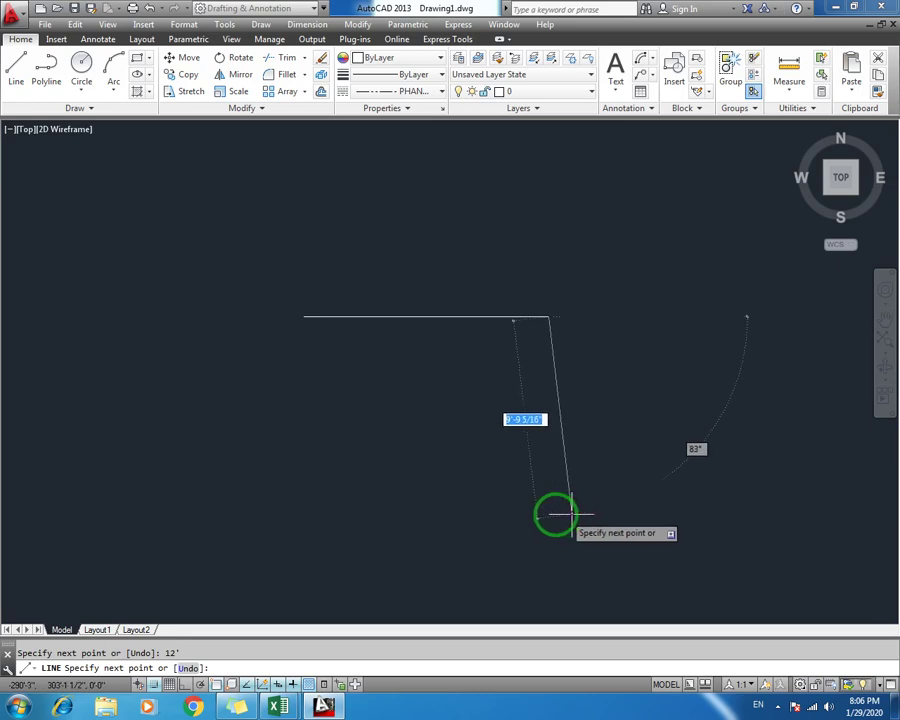
{"action": "key", "text": "F8"}
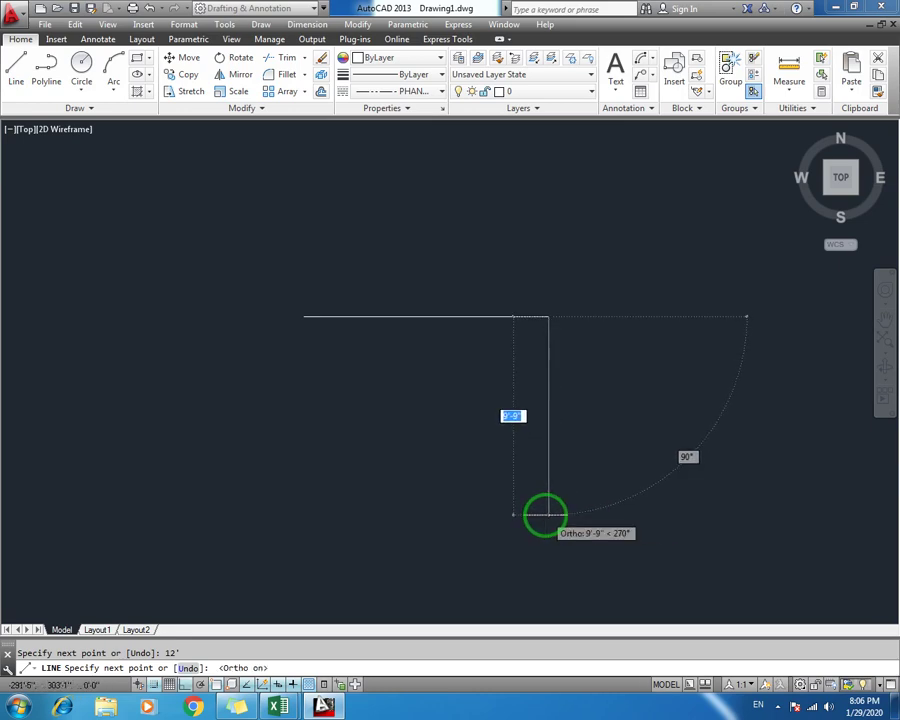
{"action": "type", "text": "12"}
{"action": "key", "text": "Return"}
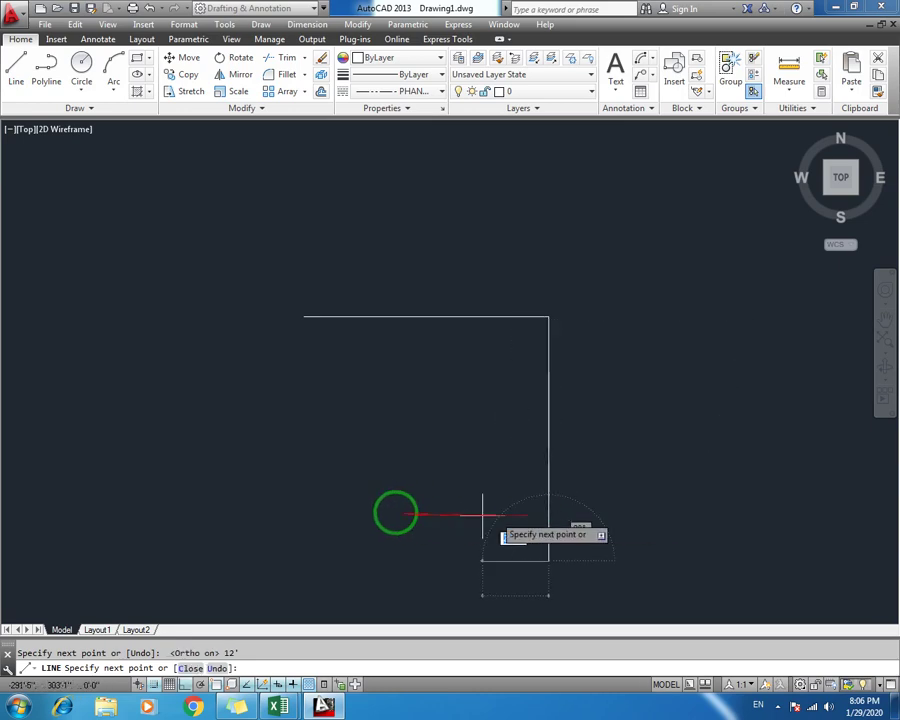
{"action": "type", "text": "12"}
{"action": "key", "text": "Return"}
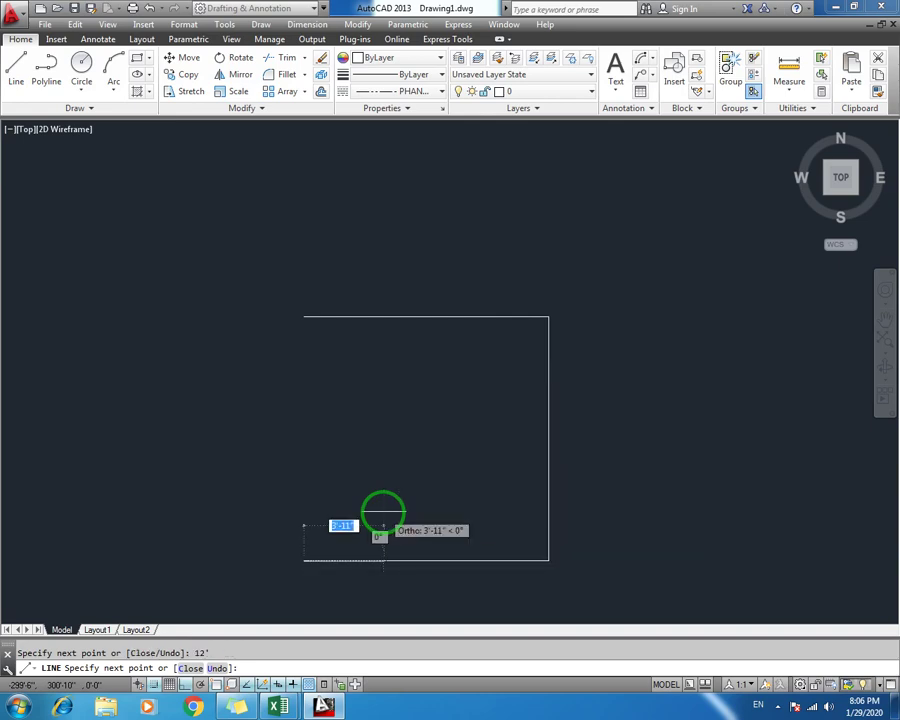
{"action": "type", "text": "c"}
{"action": "key", "text": "Return"}
{"action": "scroll", "coordinate": [382, 510], "scroll_direction": "up", "scroll_amount": 2}
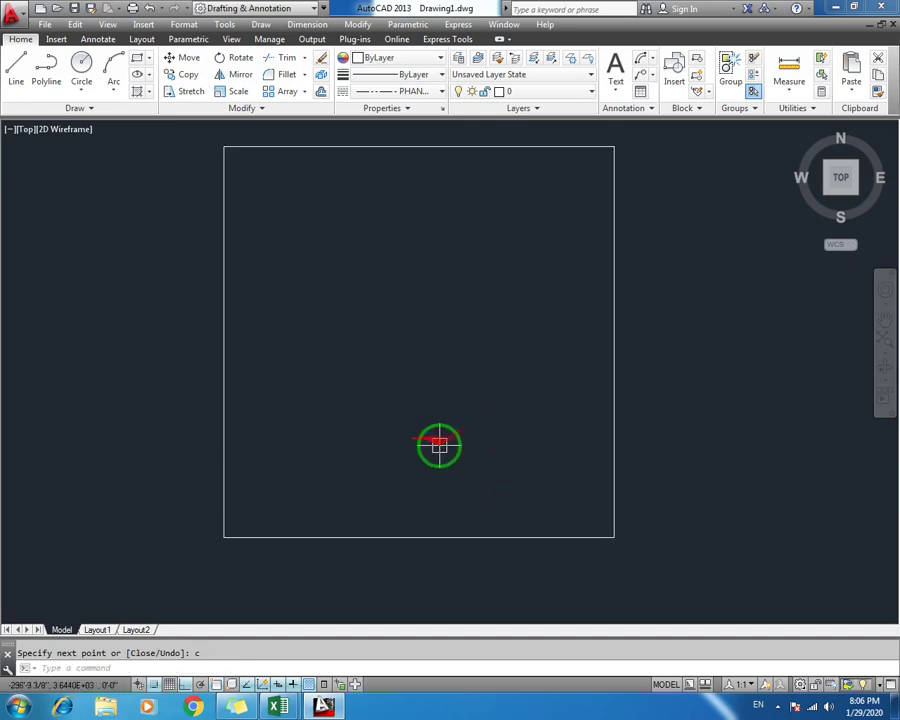
{"action": "middle_click_drag", "start_coordinate": [440, 366], "coordinate": [443, 403]}
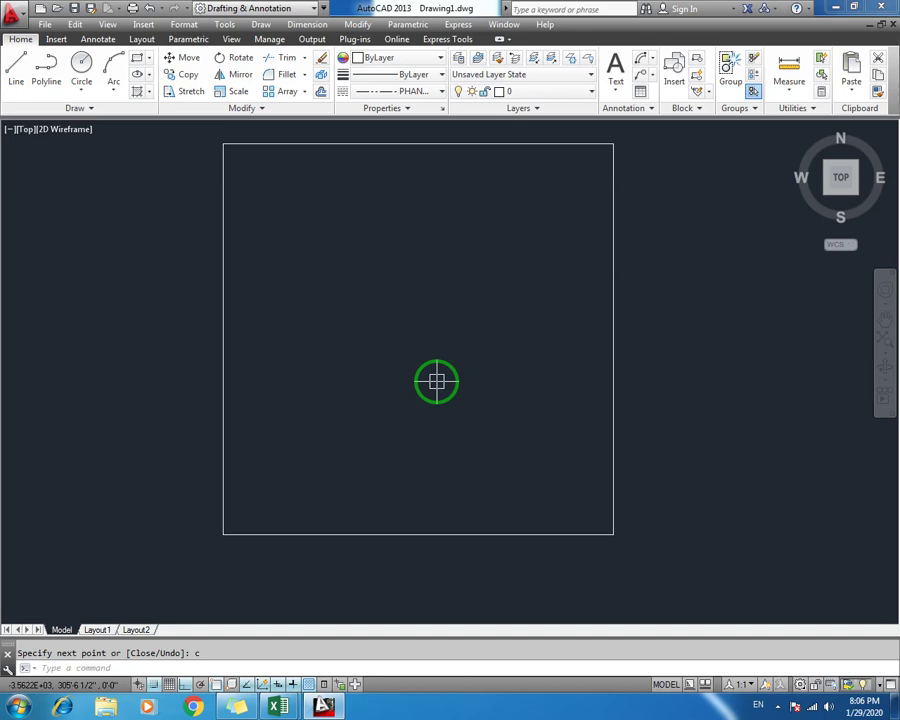
Offset the square's left and upper edges outward by 9"
{"action": "type", "text": "o"}
{"action": "key", "text": "Return"}
{"action": "type", "text": "9"}
{"action": "key", "text": "Return"}
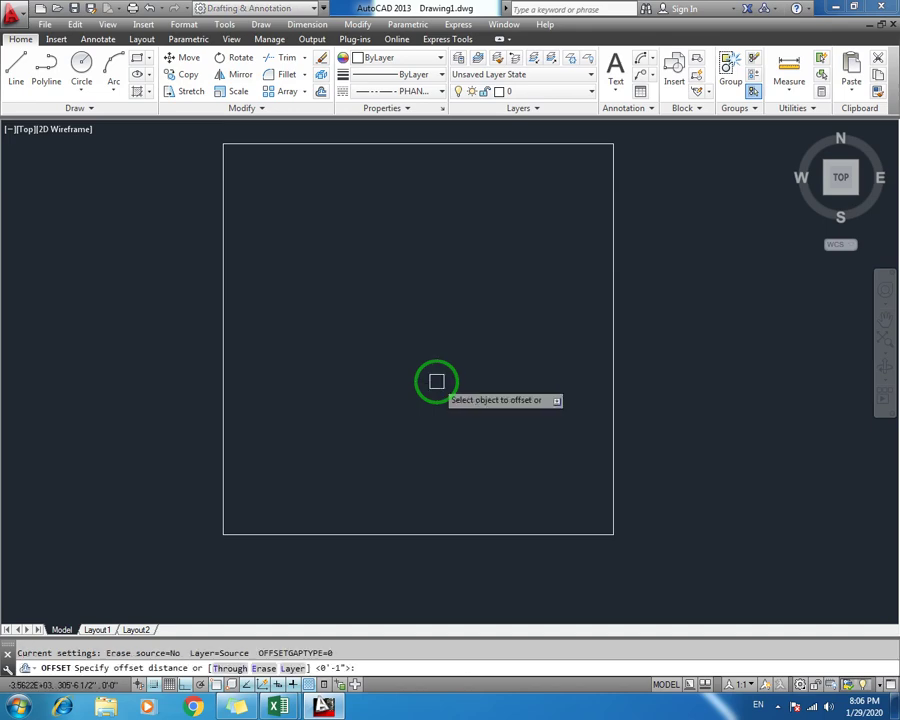
{"action": "left_click", "coordinate": [224, 322]}
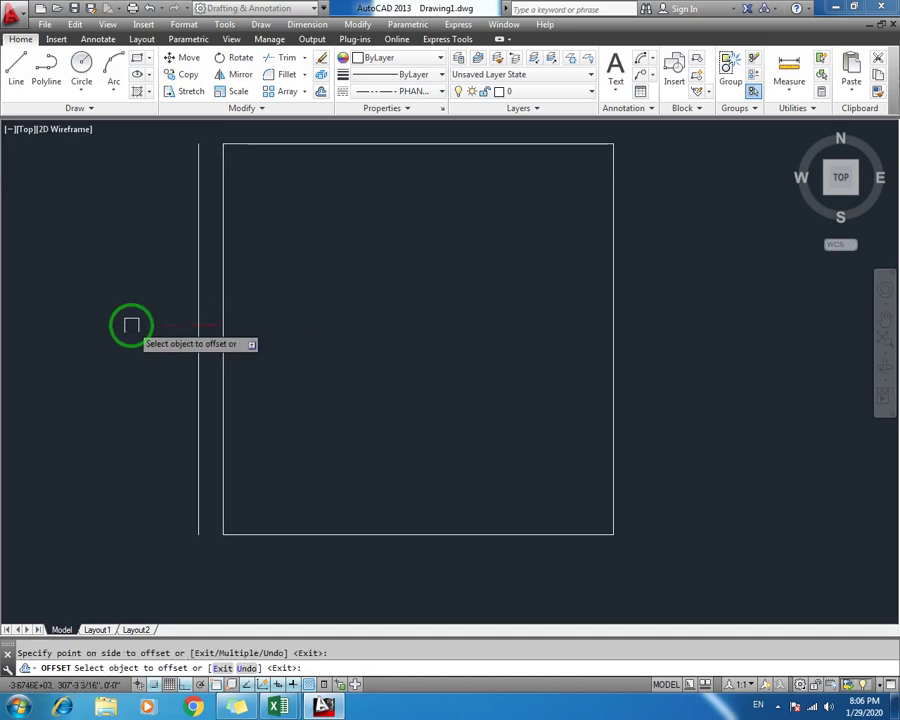
{"action": "left_click", "coordinate": [400, 144]}
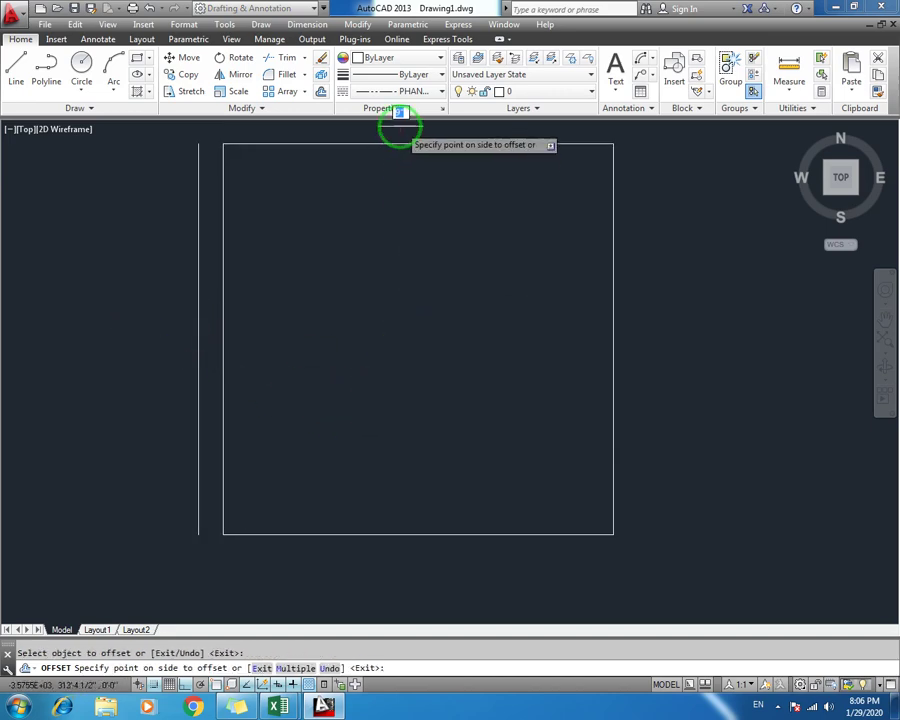
{"action": "middle_click_drag", "start_coordinate": [412, 296], "coordinate": [406, 368]}
{"action": "left_click", "coordinate": [406, 157]}
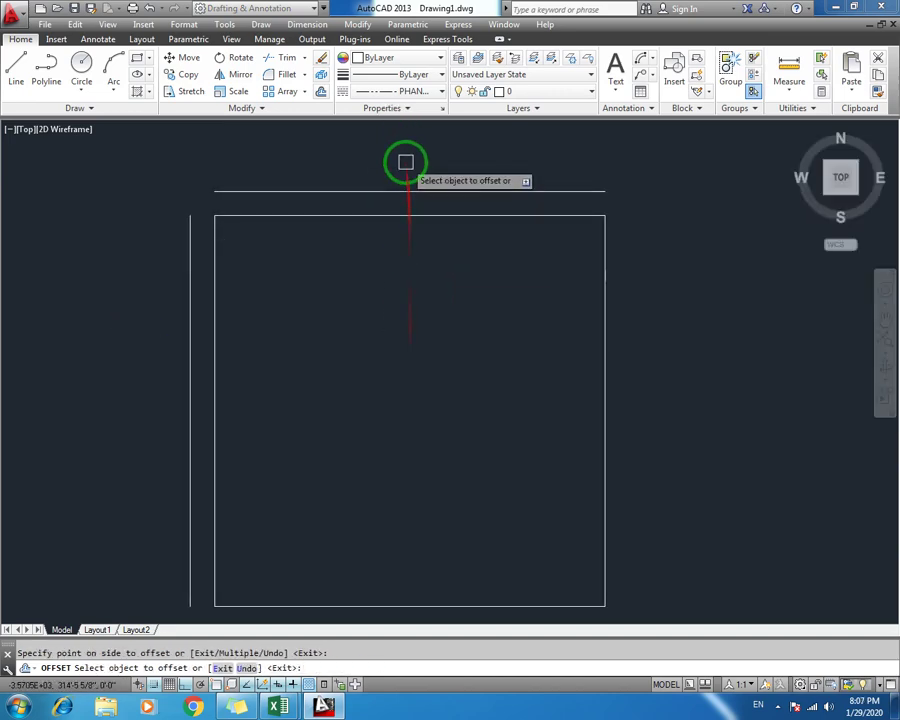
Offset the square's right and lower edges outward by the same 9" distance
{"action": "left_click", "coordinate": [605, 343]}
{"action": "left_click", "coordinate": [640, 348]}
{"action": "middle_click_drag", "start_coordinate": [484, 426], "coordinate": [476, 336]}
{"action": "left_click", "coordinate": [398, 520]}
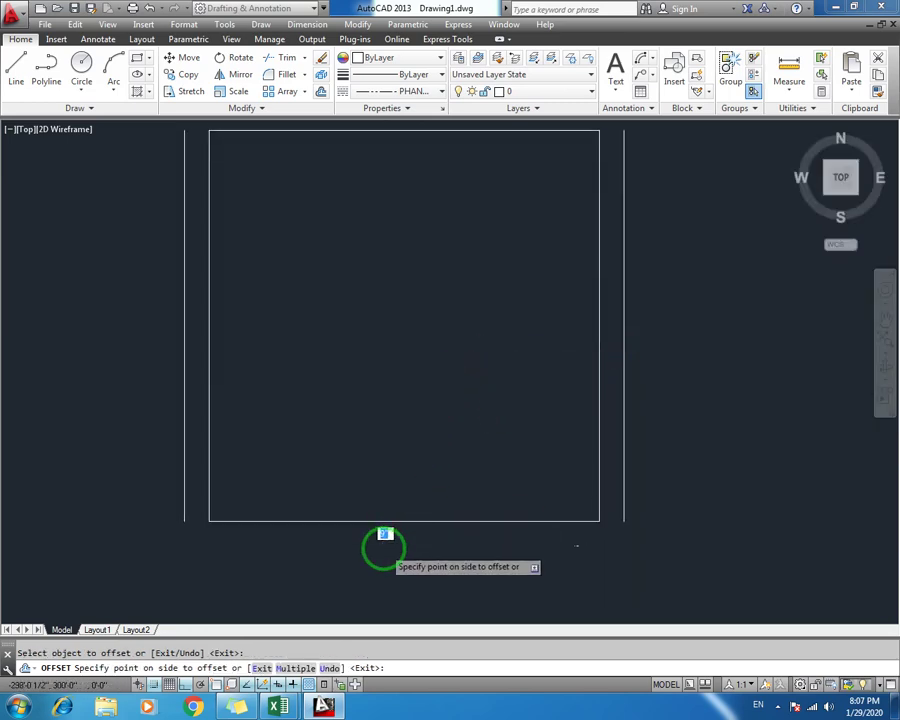
{"action": "left_click", "coordinate": [390, 545]}
{"action": "key", "text": "Escape"}
{"action": "middle_click_drag", "start_coordinate": [357, 500], "coordinate": [349, 532]}
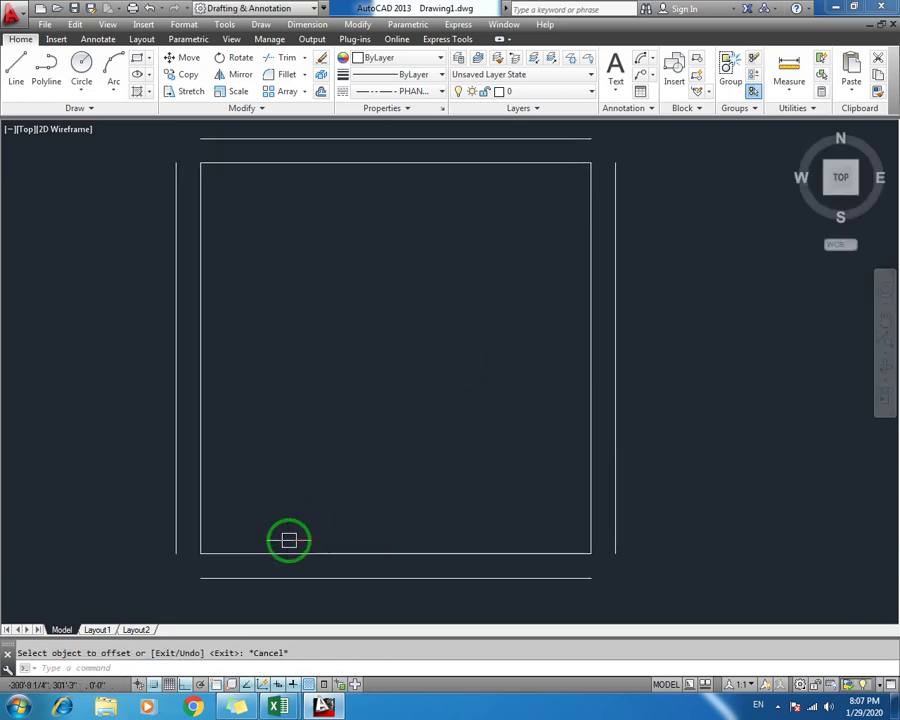
Set the fillet radius to 0 and join the outer left and upper lines into a sharp corner
{"action": "middle_click_drag", "start_coordinate": [348, 410], "coordinate": [338, 452]}
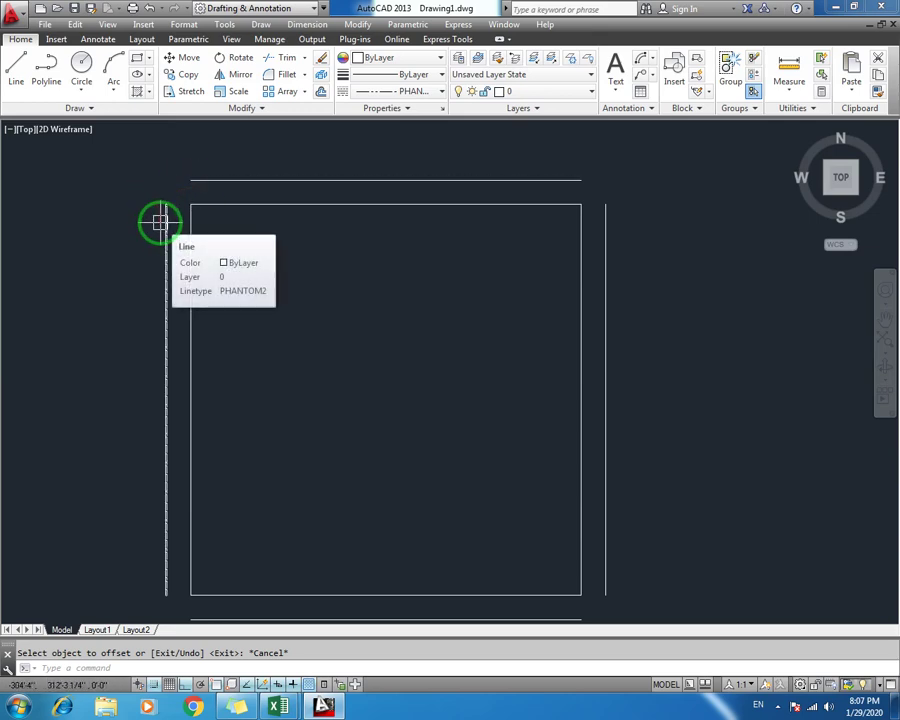
{"action": "type", "text": "f"}
{"action": "key", "text": "Return"}
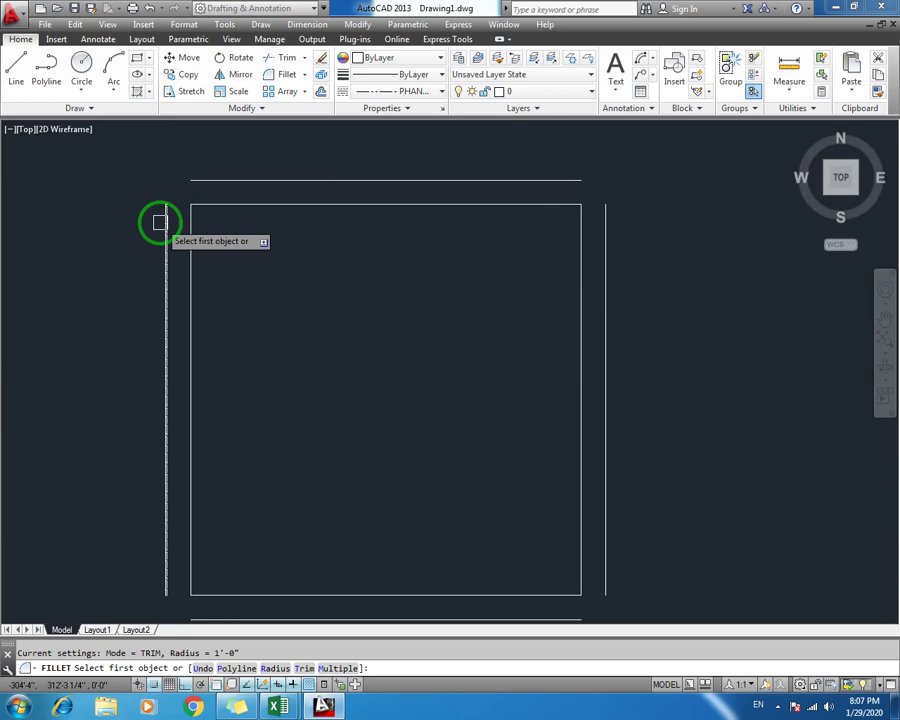
{"action": "type", "text": "r"}
{"action": "key", "text": "Return"}
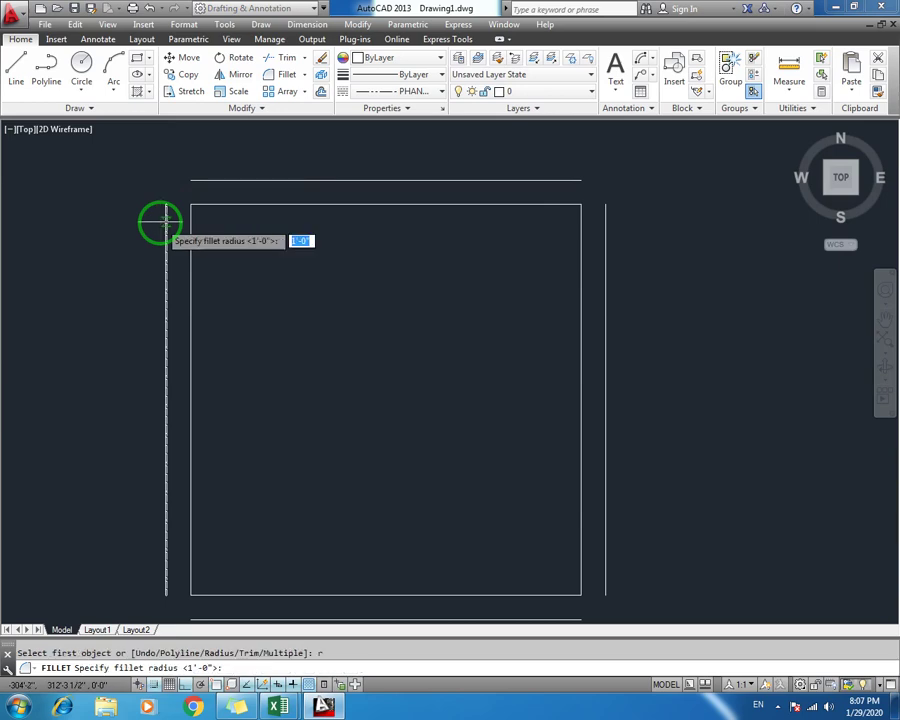
{"action": "key", "text": "Return"}
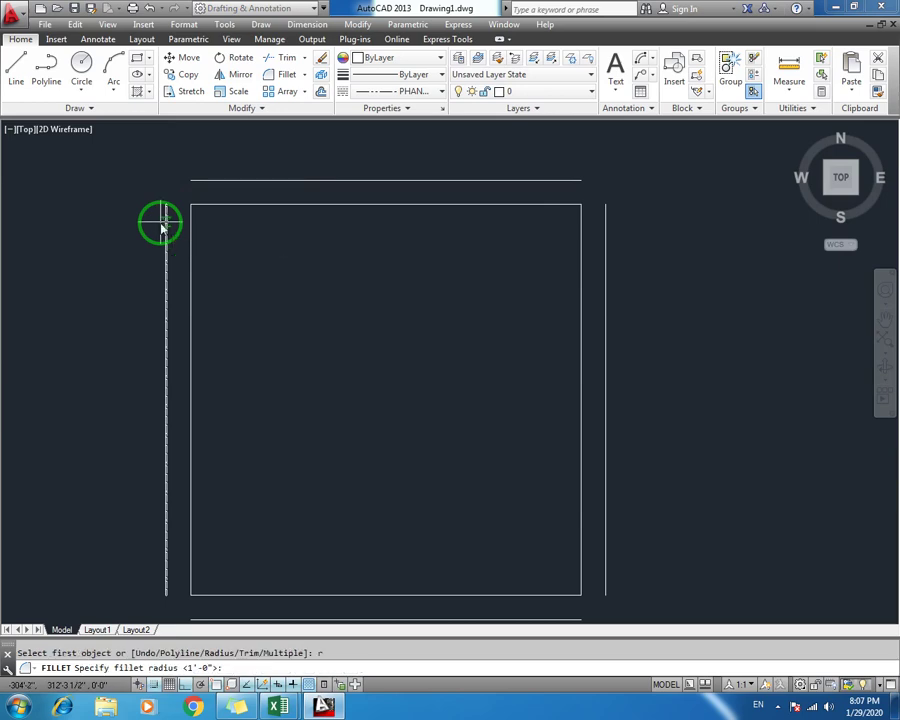
{"action": "type", "text": "0"}
{"action": "key", "text": "Return"}
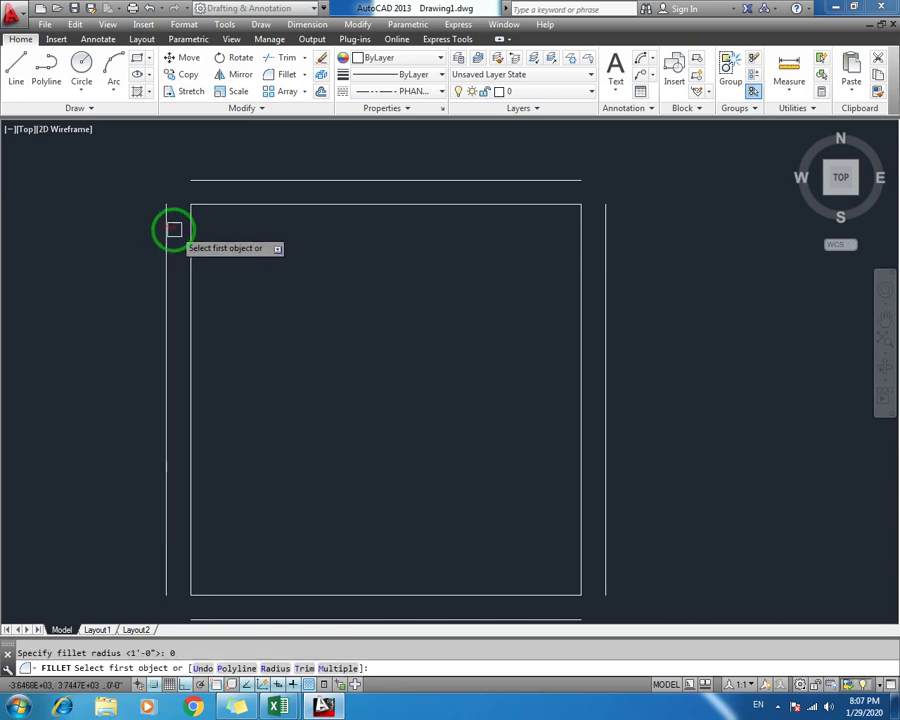
{"action": "left_click", "coordinate": [167, 214]}
{"action": "left_click", "coordinate": [204, 181]}
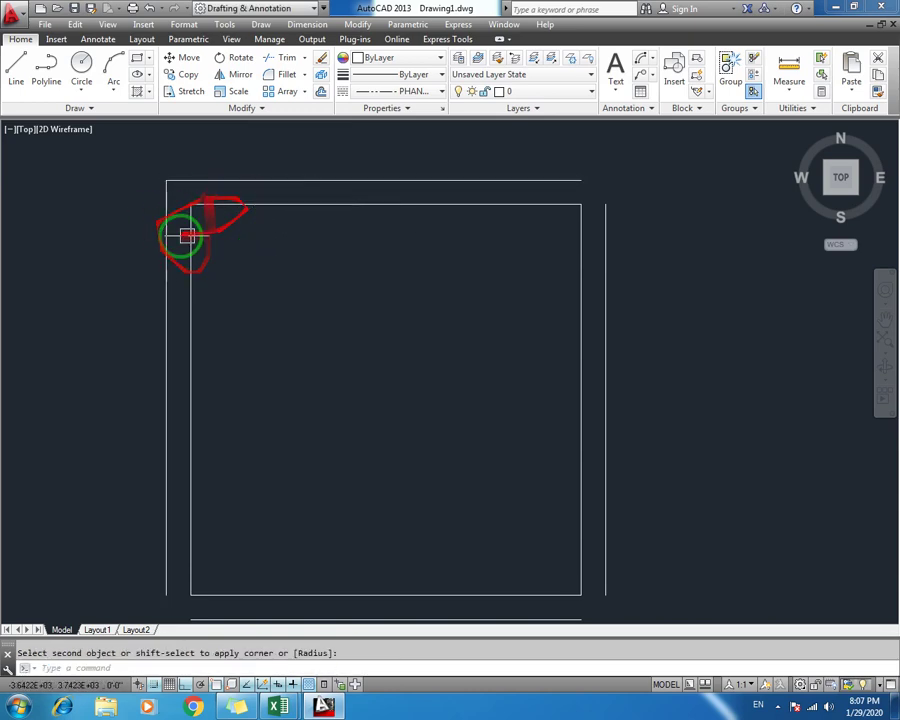
Close the three remaining open corners of the outer square with the zero-radius Fillet
{"action": "key", "text": "Return"}
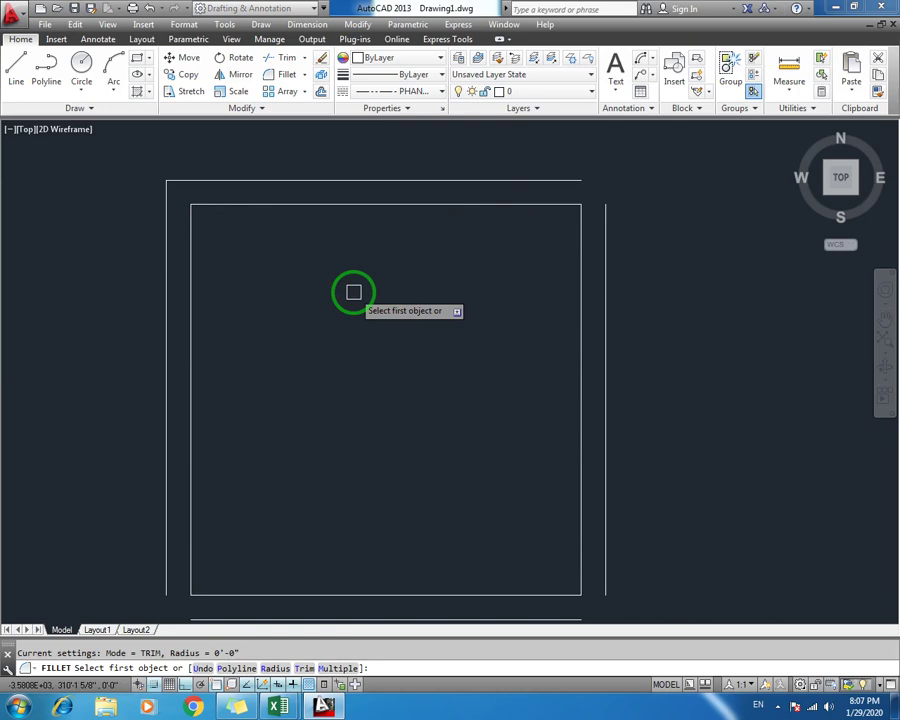
{"action": "left_click", "coordinate": [572, 180]}
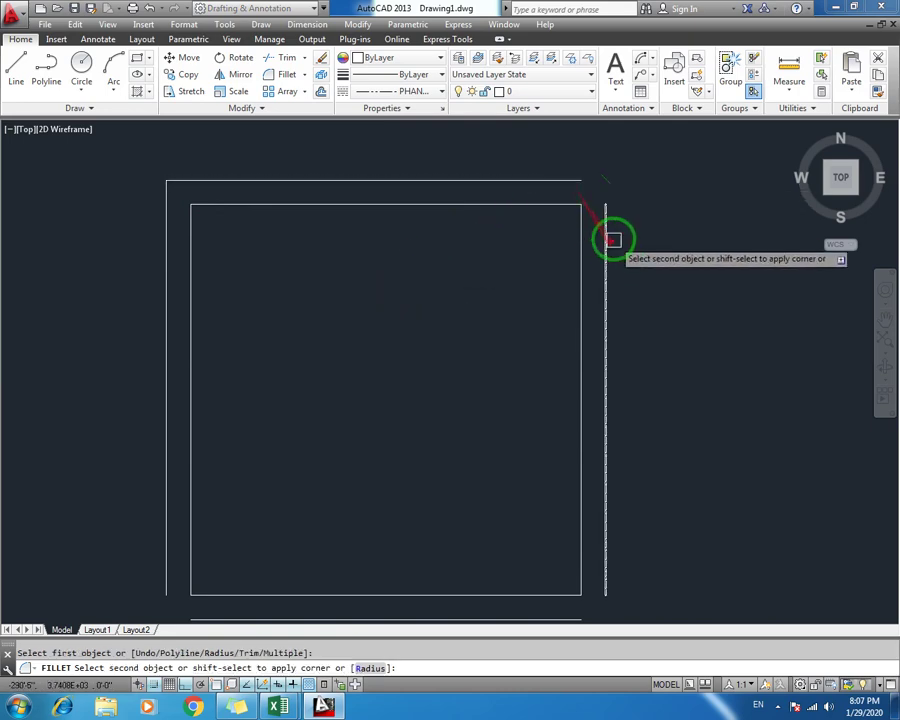
{"action": "left_click", "coordinate": [606, 226]}
{"action": "key", "text": "Return"}
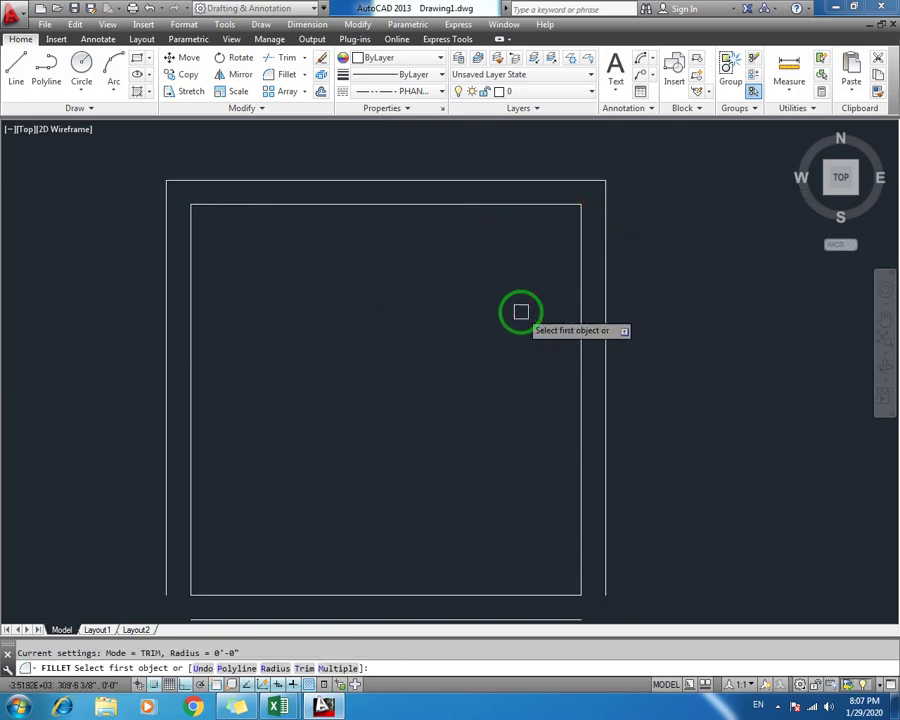
{"action": "middle_click_drag", "start_coordinate": [520, 311], "coordinate": [502, 214]}
{"action": "left_click", "coordinate": [584, 478]}
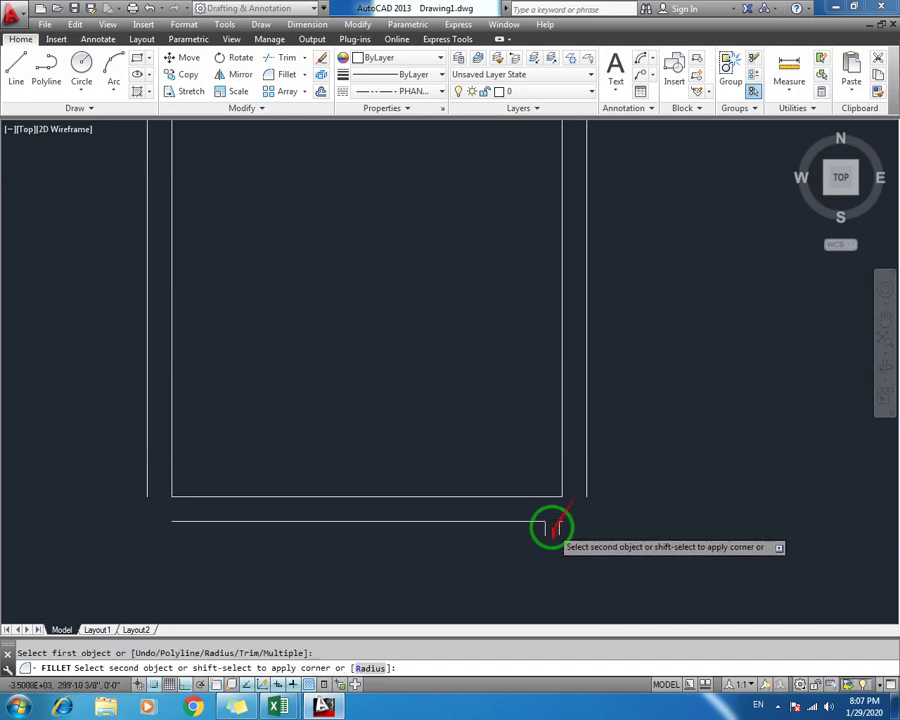
{"action": "left_click", "coordinate": [549, 522]}
{"action": "key", "text": "Return"}
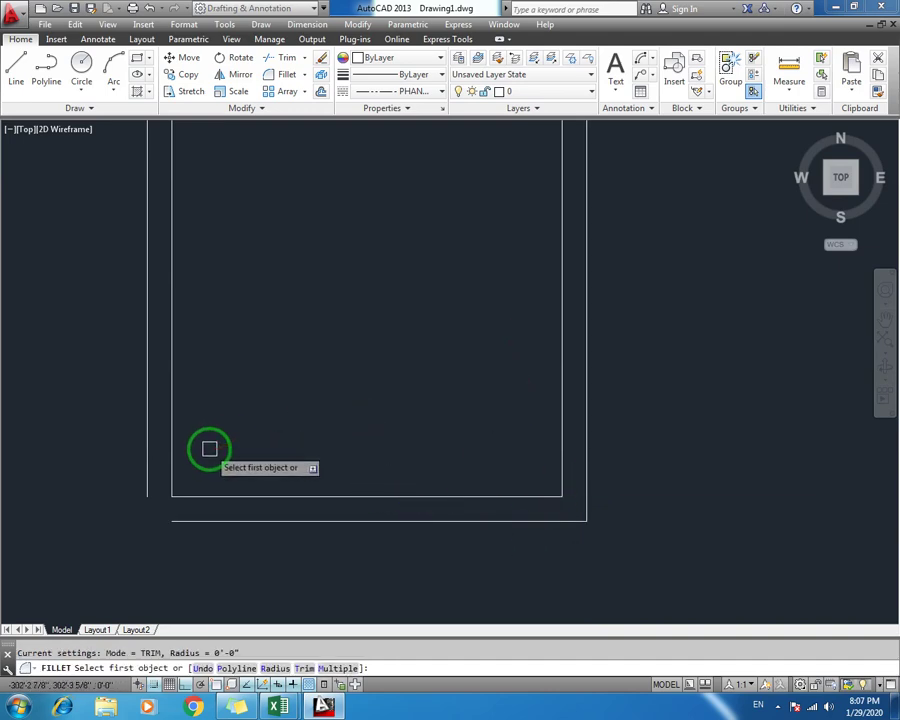
{"action": "left_click", "coordinate": [149, 480]}
{"action": "left_click", "coordinate": [178, 522]}
{"action": "middle_click_drag", "start_coordinate": [275, 432], "coordinate": [270, 512]}
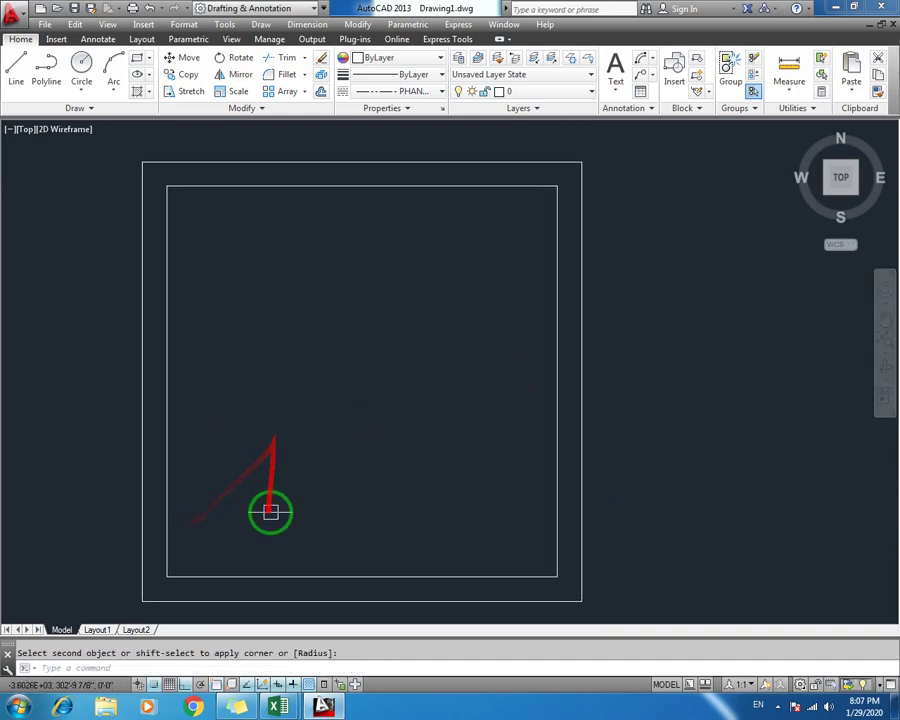
{"action": "key", "text": "Escape"}
Add an aligned dimension above the outer square, spanning its full upper edge
{"action": "type", "text": "dal"}
{"action": "key", "text": "Return"}
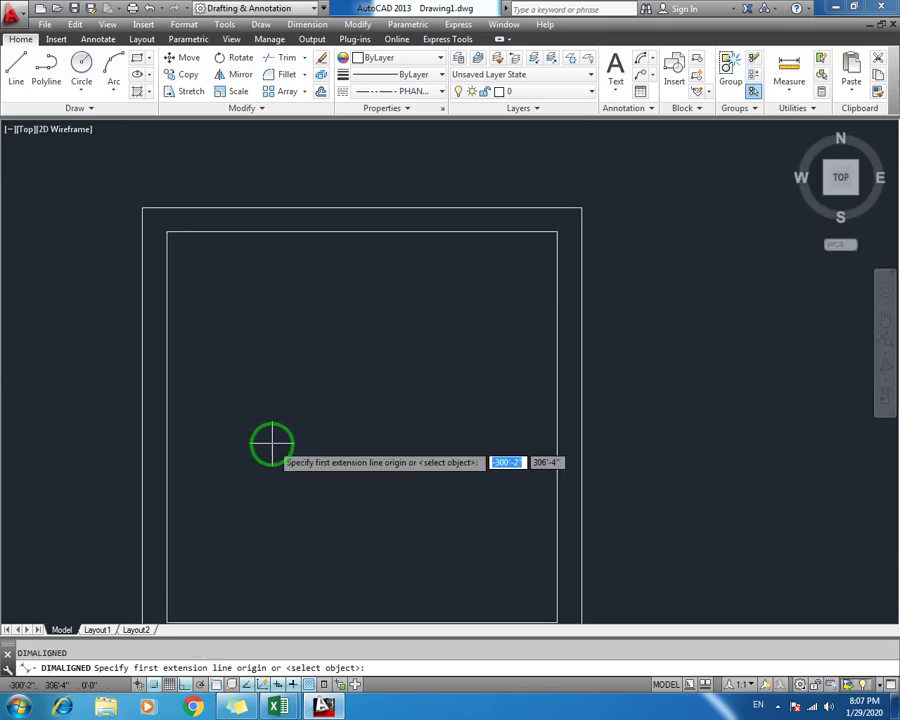
{"action": "left_click", "coordinate": [143, 208]}
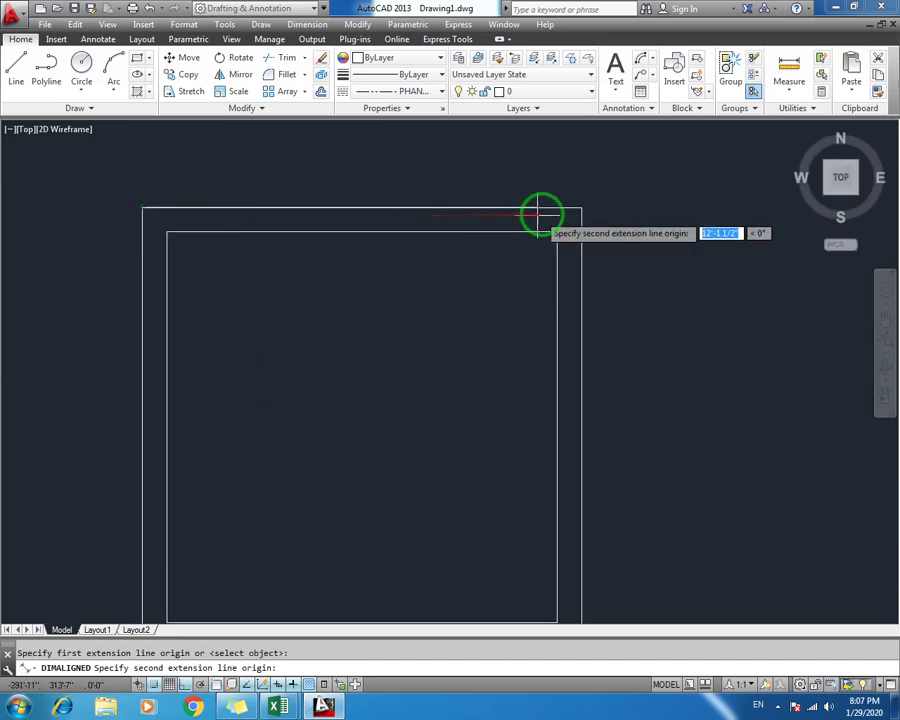
{"action": "left_click", "coordinate": [580, 210]}
{"action": "left_click", "coordinate": [579, 179]}
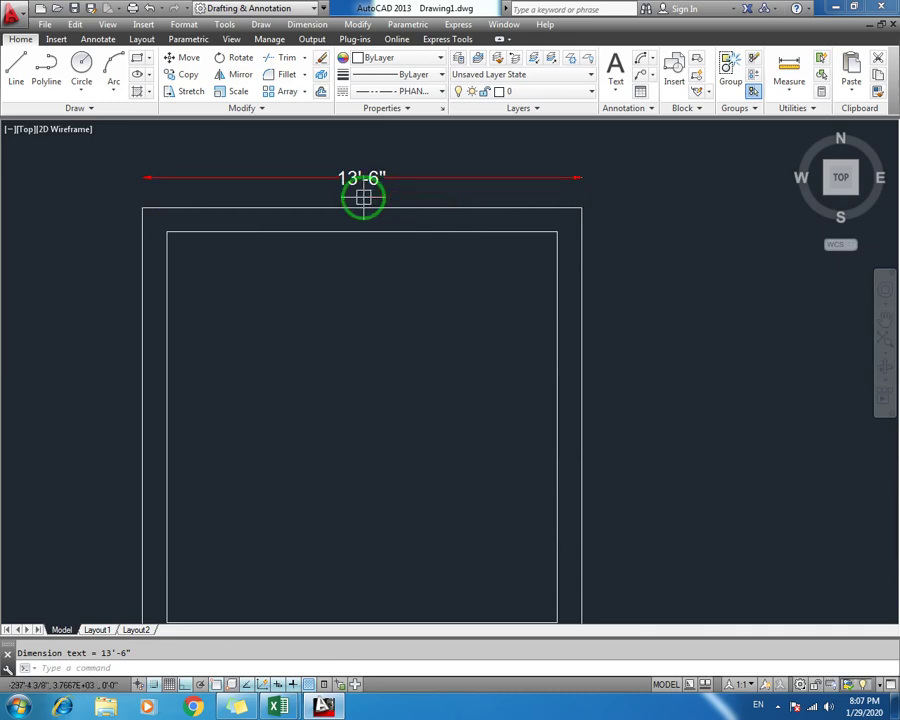
Add an aligned dimension for the inner square's upper edge, placed just inside the room
{"action": "type", "text": "dal"}
{"action": "key", "text": "Return"}
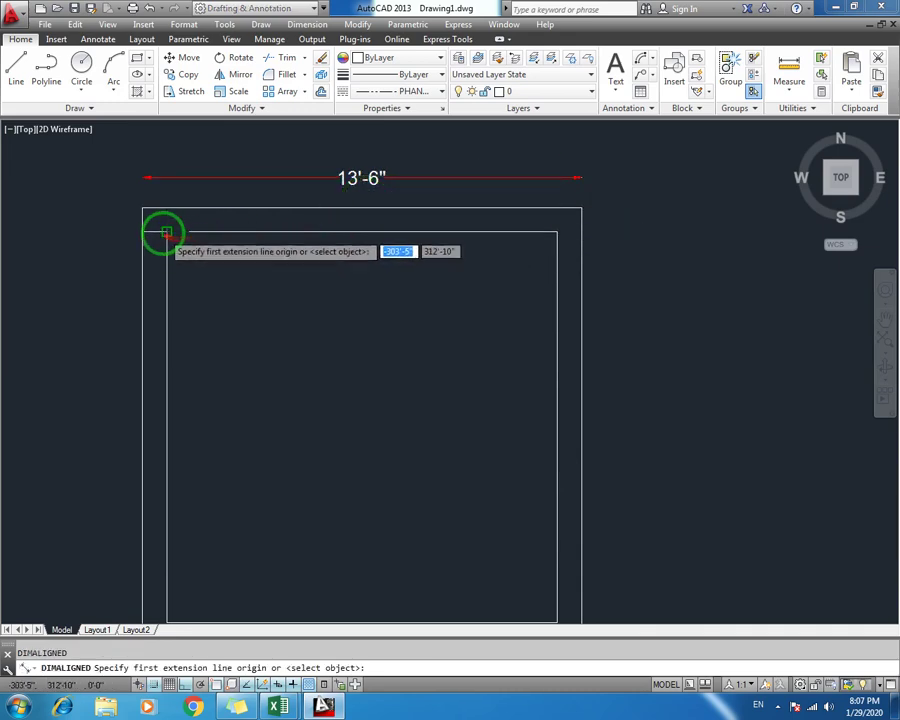
{"action": "left_click", "coordinate": [167, 232]}
{"action": "left_click", "coordinate": [557, 232]}
{"action": "left_click", "coordinate": [503, 262]}
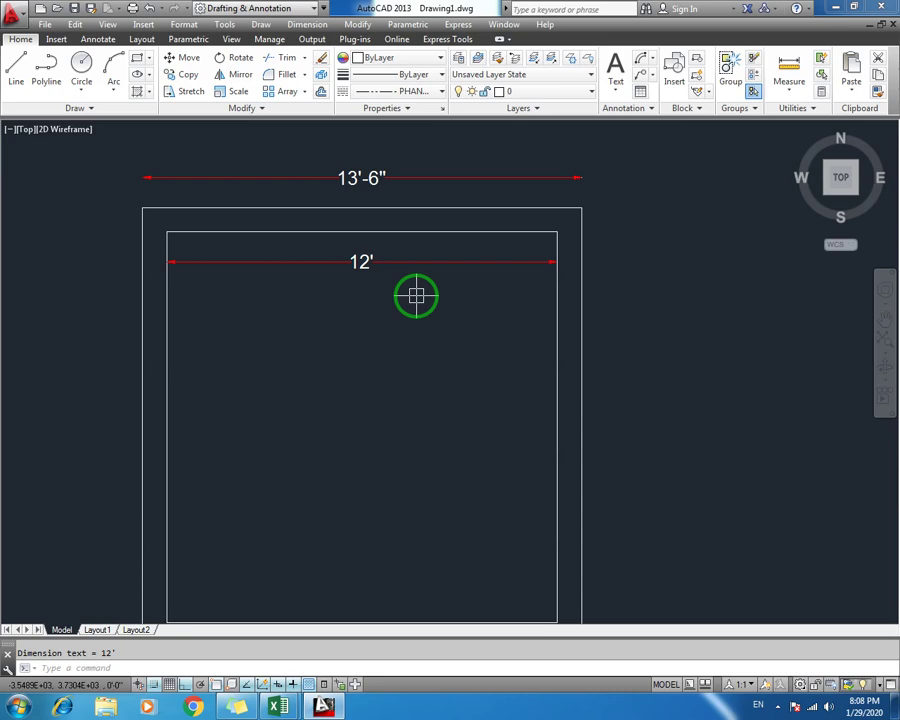
Delete the aligned dimension inside the inner square
{"action": "left_click", "coordinate": [438, 257]}
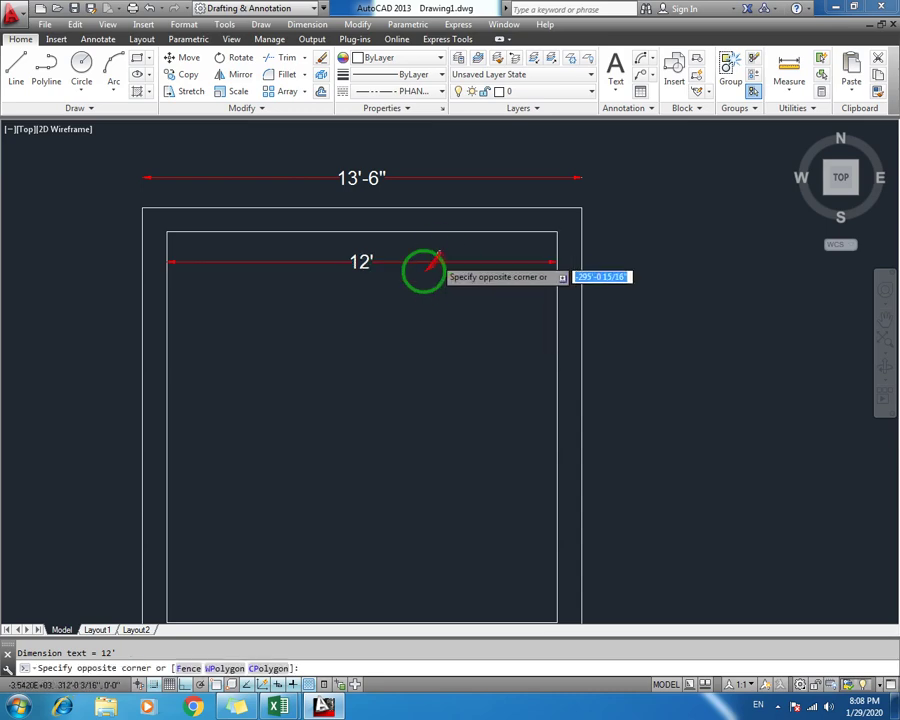
{"action": "left_click", "coordinate": [396, 297]}
{"action": "key", "text": "Delete"}
Erase both squares together with the outer dimension to clear the drawing
{"action": "scroll", "coordinate": [518, 297], "scroll_direction": "down", "scroll_amount": 2}
{"action": "left_click", "coordinate": [520, 296]}
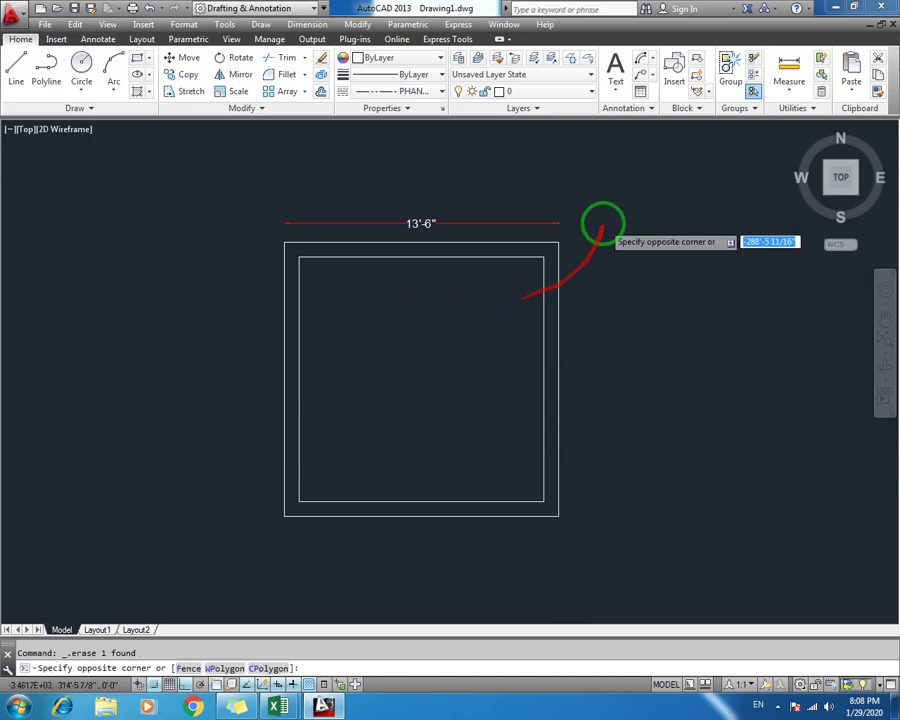
{"action": "left_click", "coordinate": [211, 558]}
{"action": "key", "text": "Delete"}
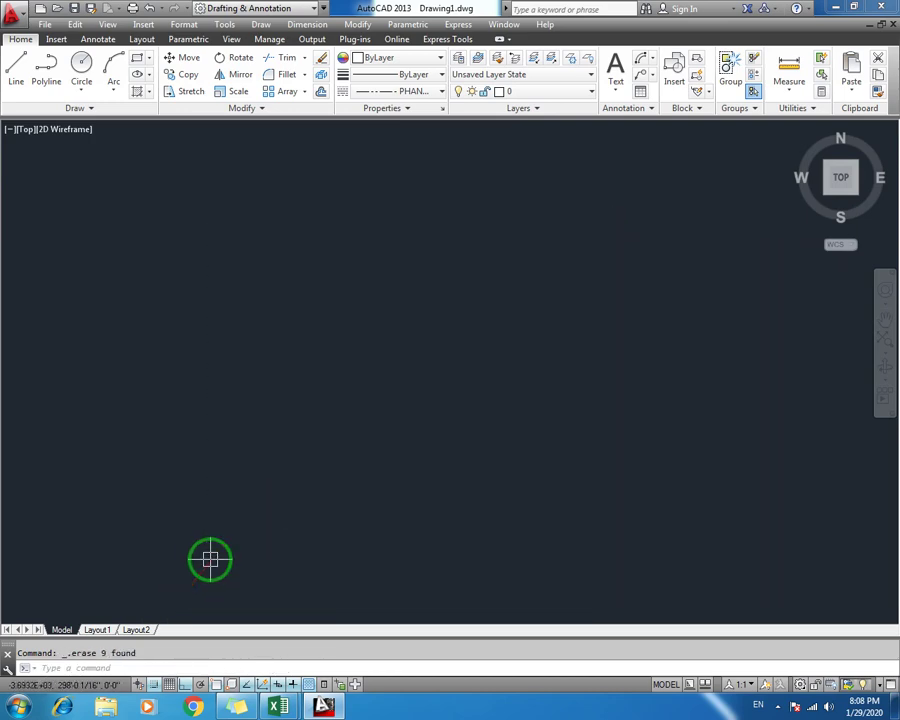
Draw a 12' by 12' square for the room with the Rectangle command
{"action": "key", "text": "Escape"}
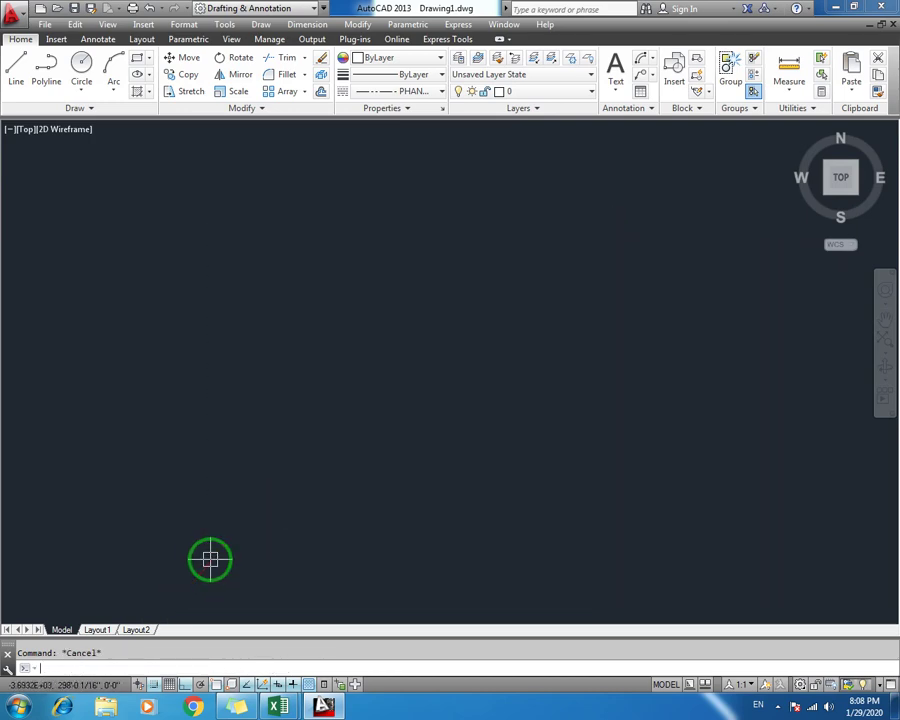
{"action": "type", "text": "rec"}
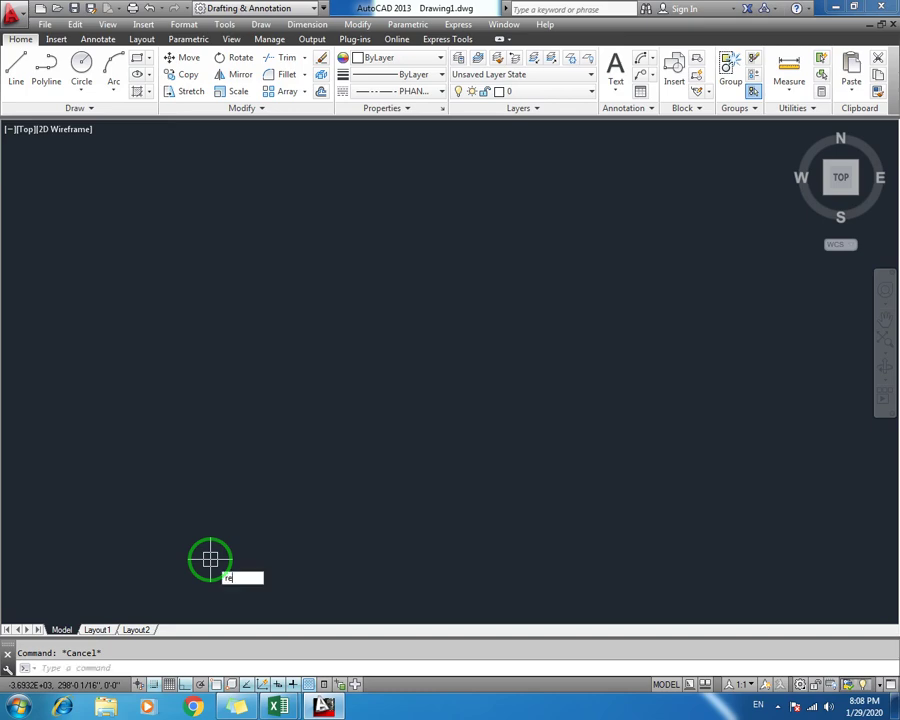
{"action": "key", "text": "Return"}
{"action": "left_click", "coordinate": [251, 241]}
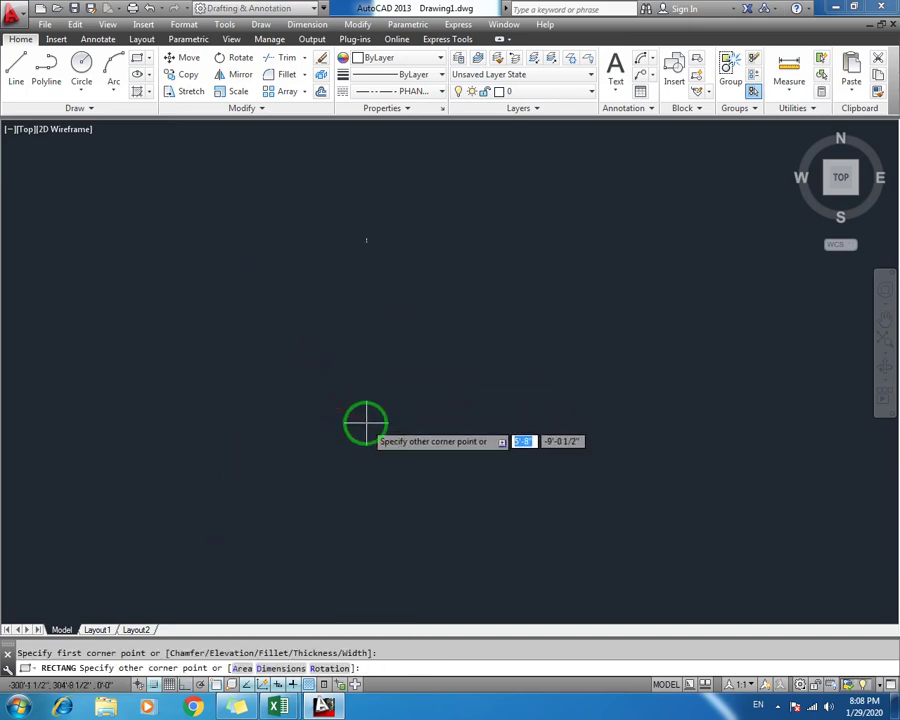
{"action": "type", "text": "12"}
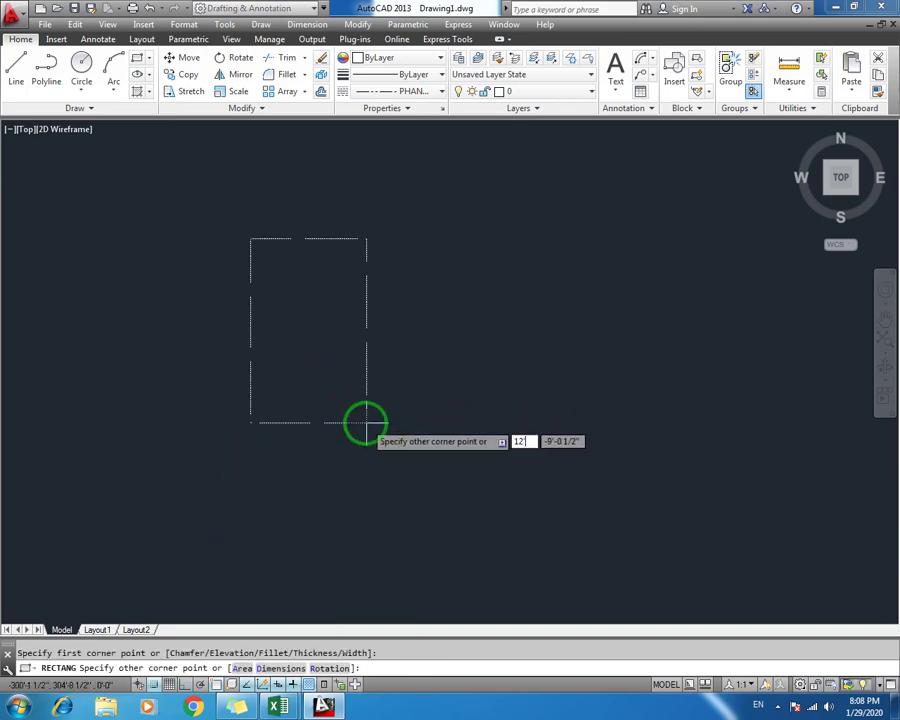
{"action": "key", "text": "Tab"}
{"action": "type", "text": "12"}
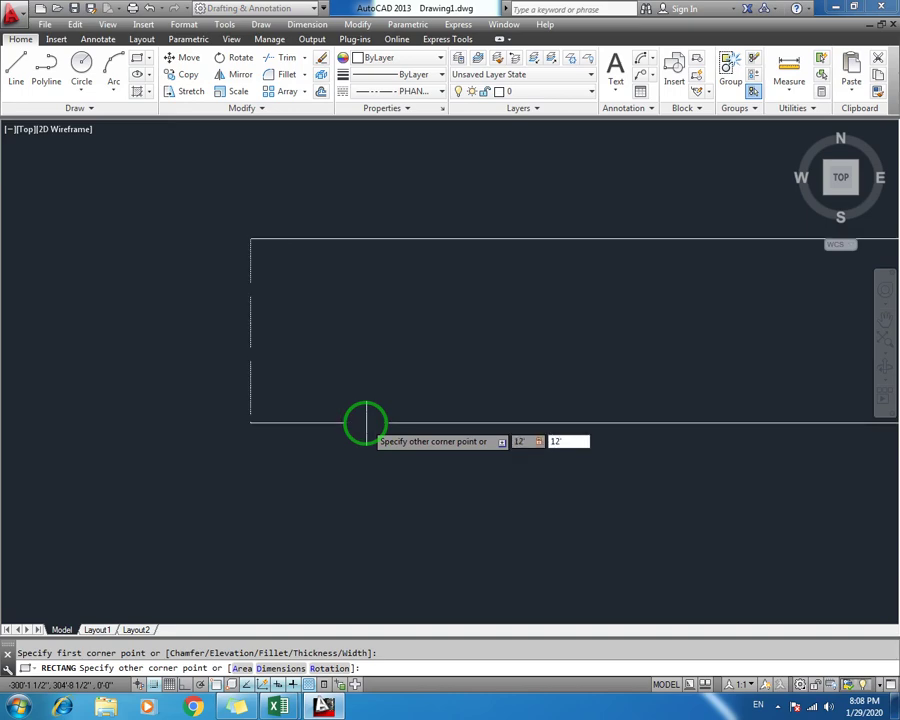
{"action": "key", "text": "Return"}
{"action": "middle_click_drag", "start_coordinate": [368, 267], "coordinate": [361, 402]}
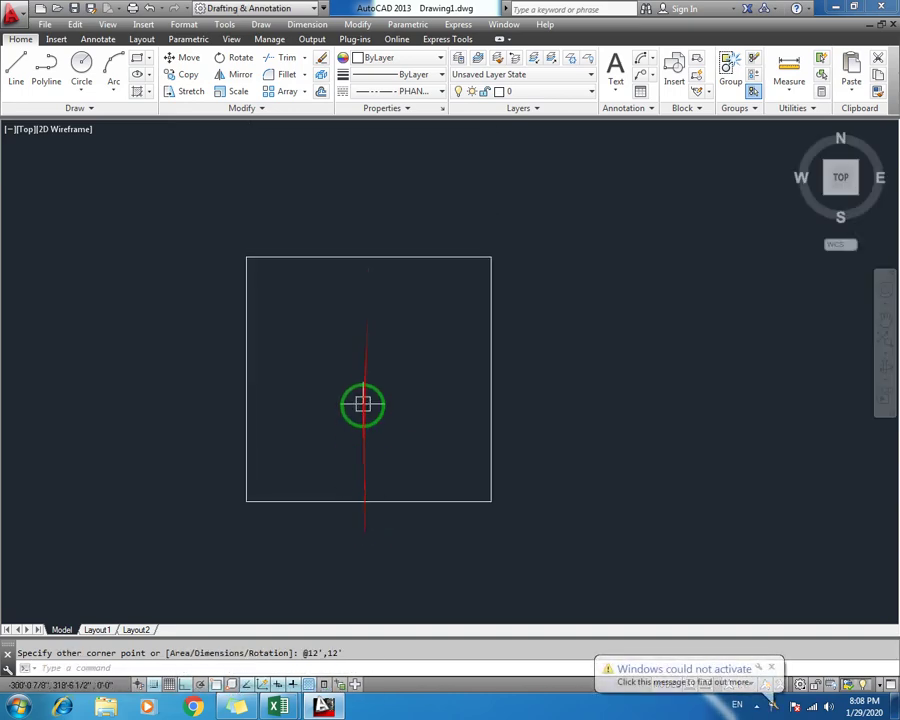
Offset the square outward by 9" to form the room's walls
{"action": "mouse_move", "coordinate": [356, 285]}
{"action": "middle_mouse_down"}
{"action": "mouse_move", "coordinate": [368, 329]}
{"action": "mouse_move", "coordinate": [394, 307]}
{"action": "mouse_move", "coordinate": [339, 334]}
{"action": "middle_mouse_up"}
{"action": "type", "text": "o"}
{"action": "key", "text": "Return"}
{"action": "type", "text": "6"}
{"action": "key", "text": "Return"}
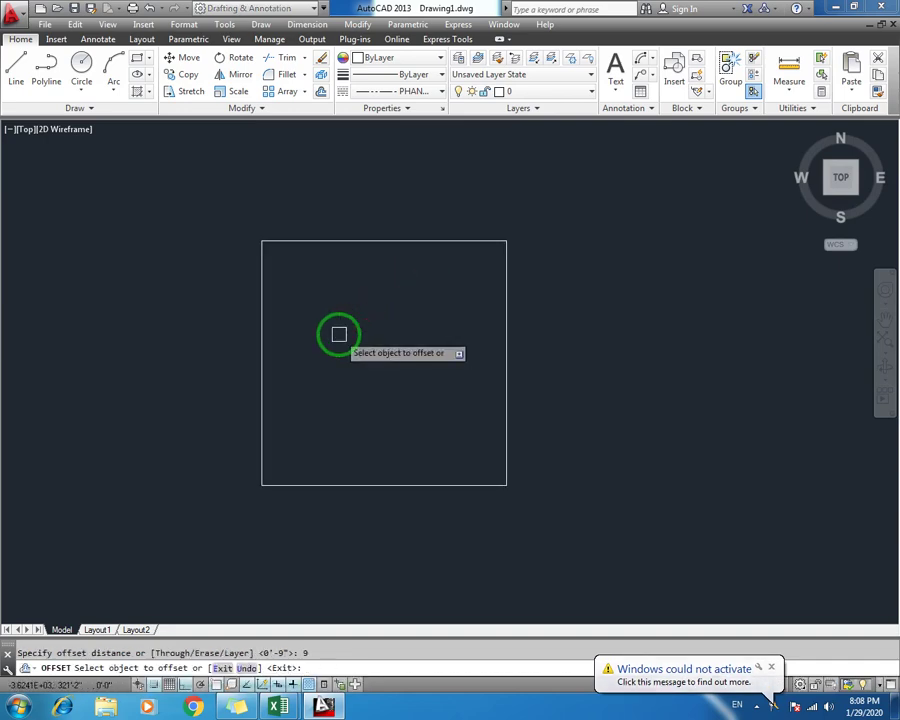
{"action": "left_click", "coordinate": [346, 241]}
{"action": "left_click", "coordinate": [348, 200]}
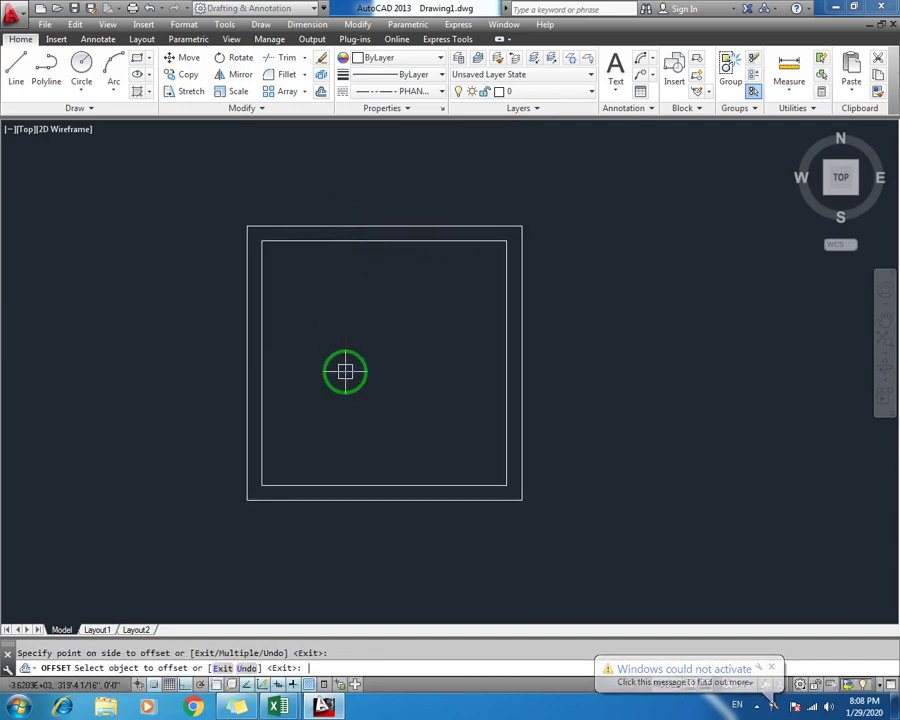
{"action": "key", "text": "Escape"}
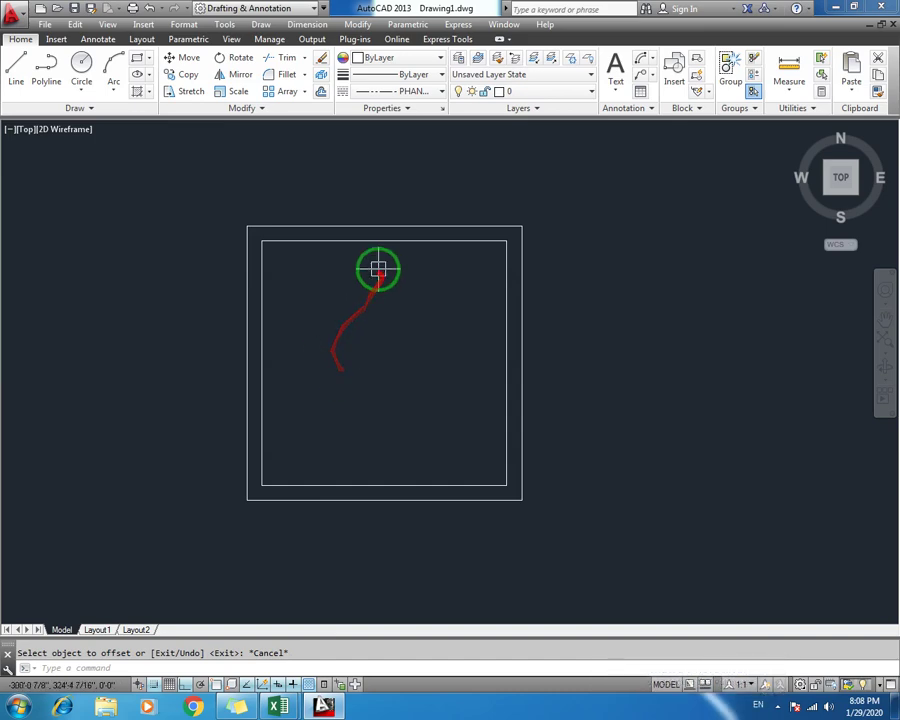
{"action": "scroll", "coordinate": [376, 256], "scroll_direction": "up", "scroll_amount": 2}
{"action": "scroll", "coordinate": [382, 264], "scroll_direction": "down", "scroll_amount": 2}
{"action": "middle_click_drag", "start_coordinate": [388, 336], "coordinate": [360, 298]}
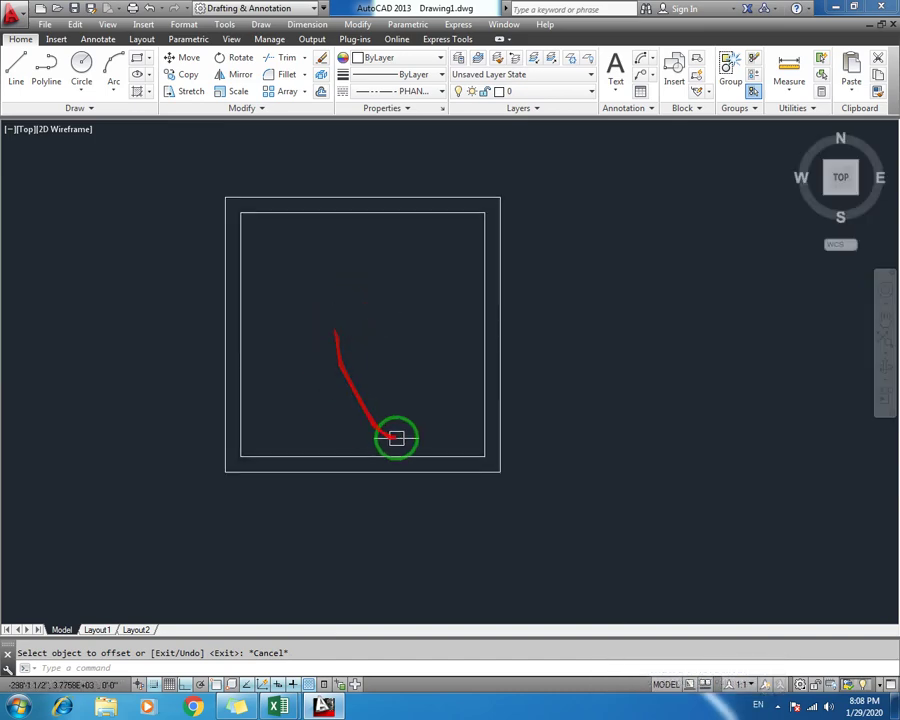
{"action": "scroll", "coordinate": [438, 472], "scroll_direction": "up", "scroll_amount": 2}
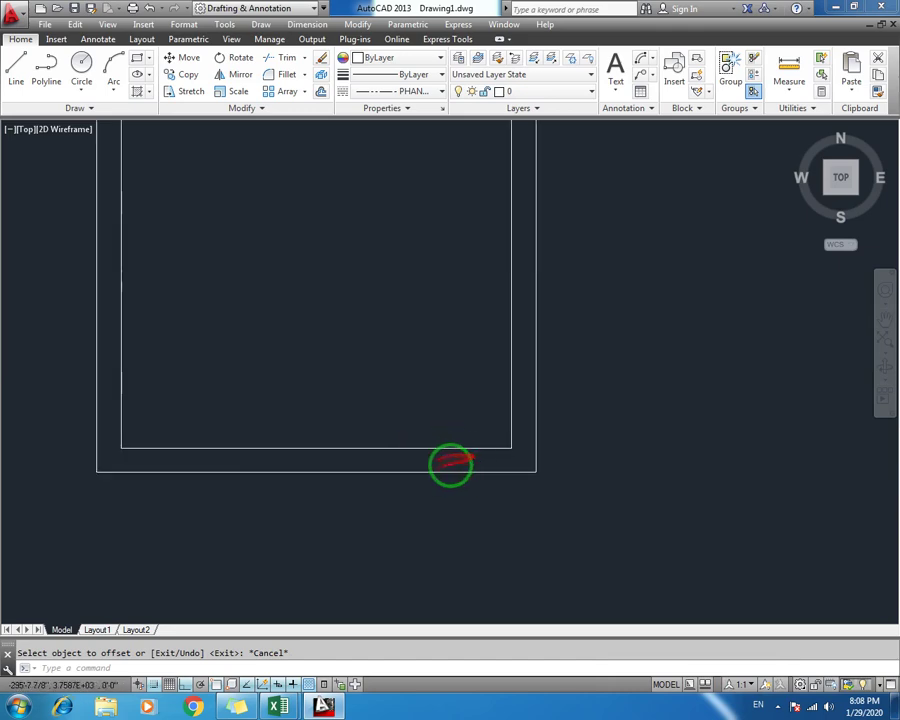
{"action": "middle_click_drag", "start_coordinate": [396, 433], "coordinate": [371, 457]}
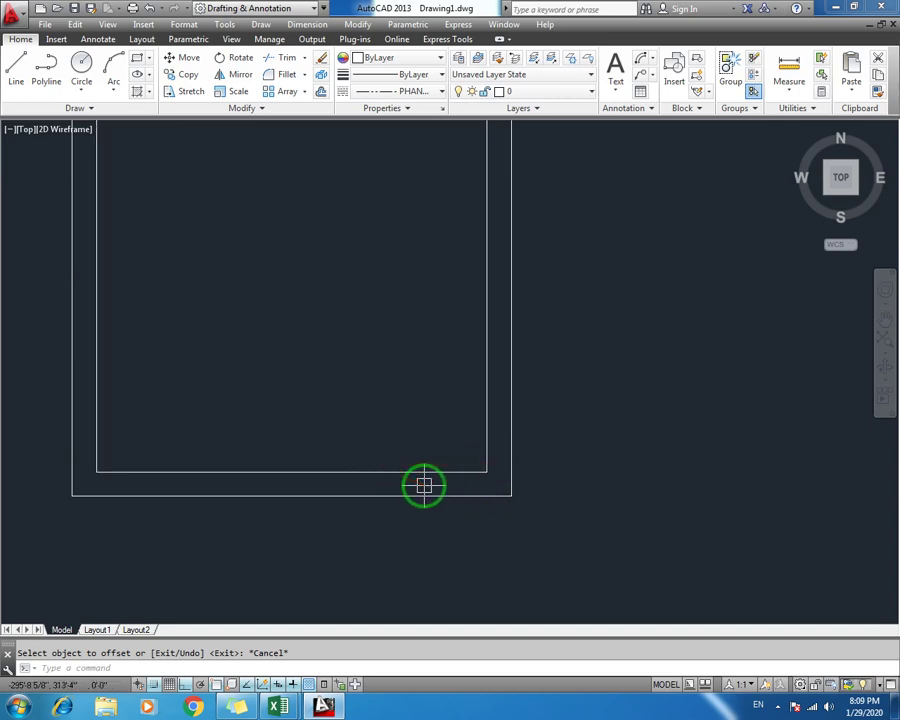
{"action": "middle_click_drag", "start_coordinate": [441, 503], "coordinate": [402, 500]}
{"action": "key", "text": "Escape"}
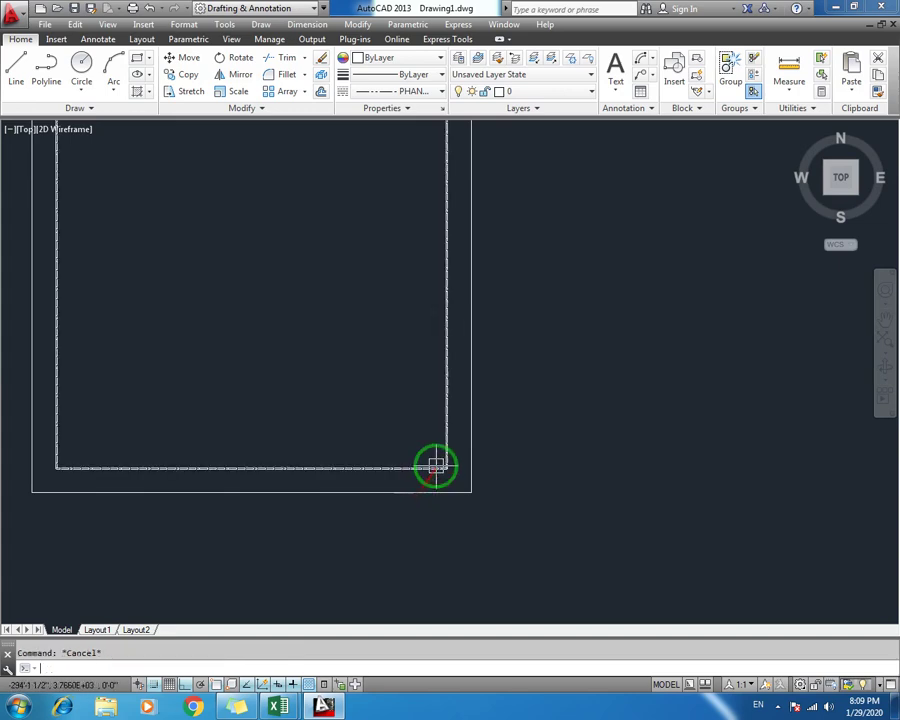
{"action": "middle_click_drag", "start_coordinate": [401, 449], "coordinate": [343, 470]}
{"action": "scroll", "coordinate": [345, 471], "scroll_direction": "down", "scroll_amount": 2}
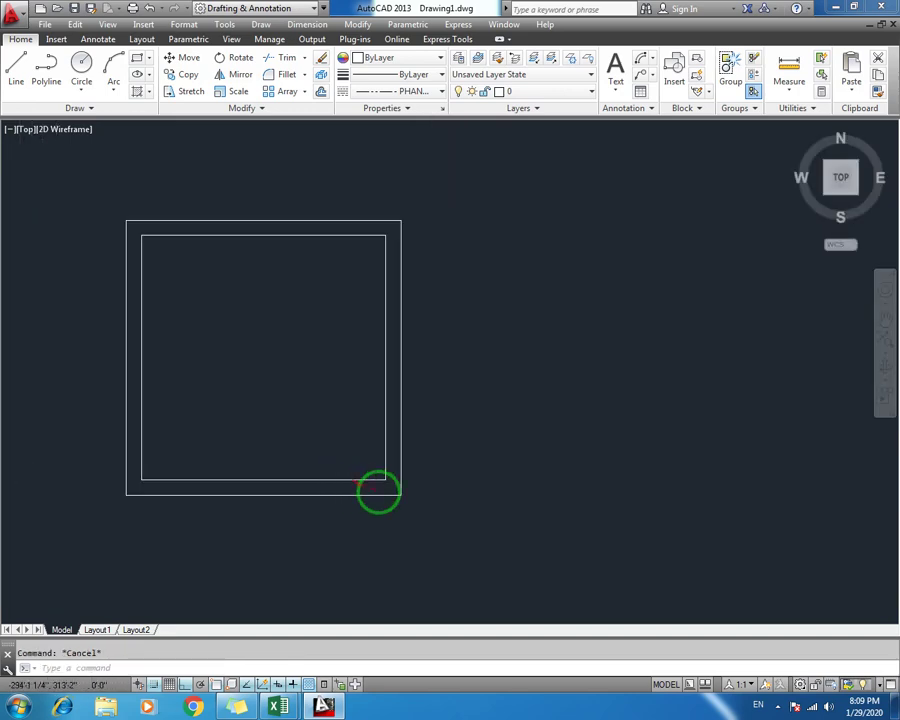
Draw a short vertical line across the lower wall, from the inner square's lower-right corner to the outer edge
{"action": "scroll", "coordinate": [379, 491], "scroll_direction": "up", "scroll_amount": 2}
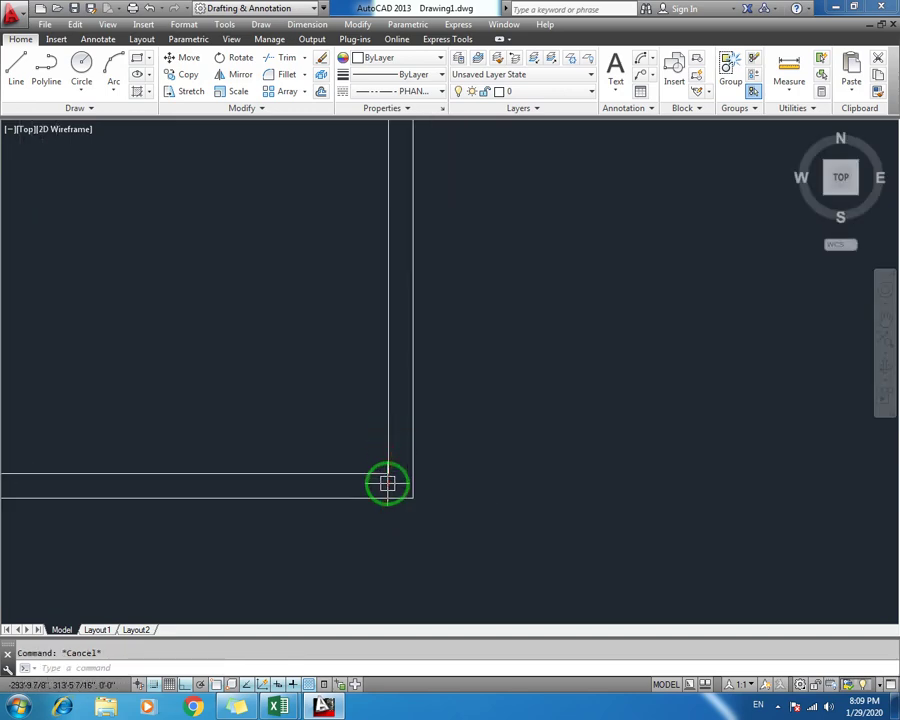
{"action": "type", "text": "l"}
{"action": "key", "text": "Return"}
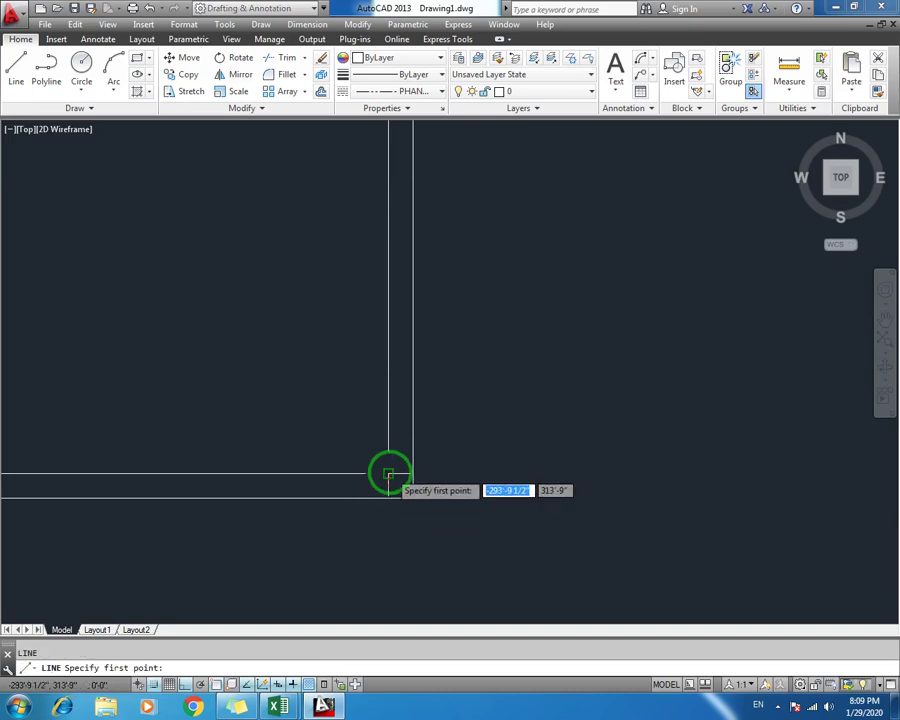
{"action": "left_click", "coordinate": [389, 484]}
{"action": "key", "text": "Escape"}
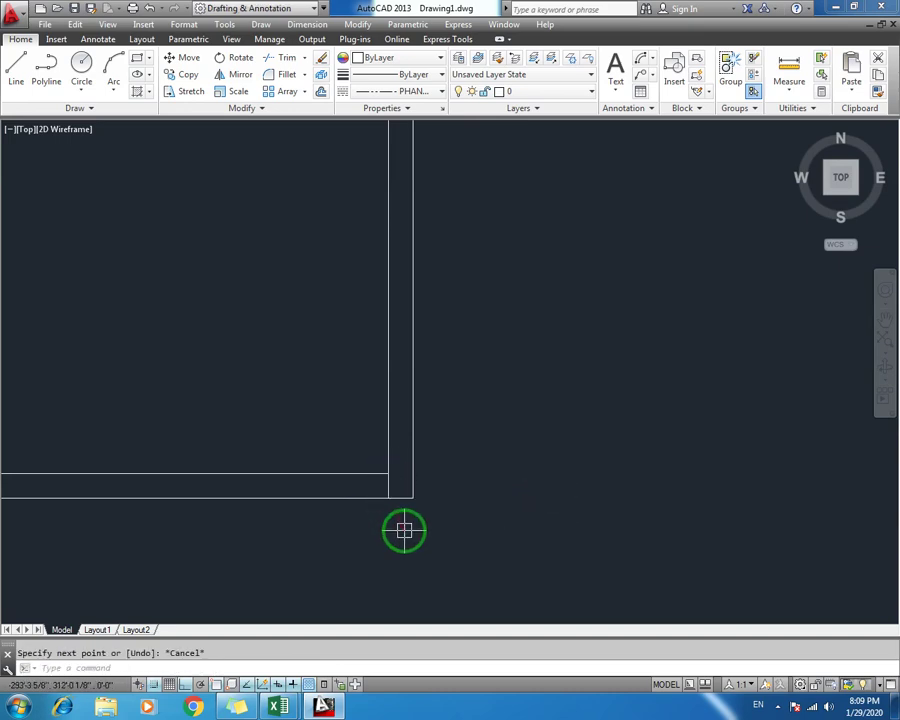
Move the short wall line 5" to the left along the lower wall, away from the inner corner
{"action": "scroll", "coordinate": [404, 531], "scroll_direction": "up", "scroll_amount": 2}
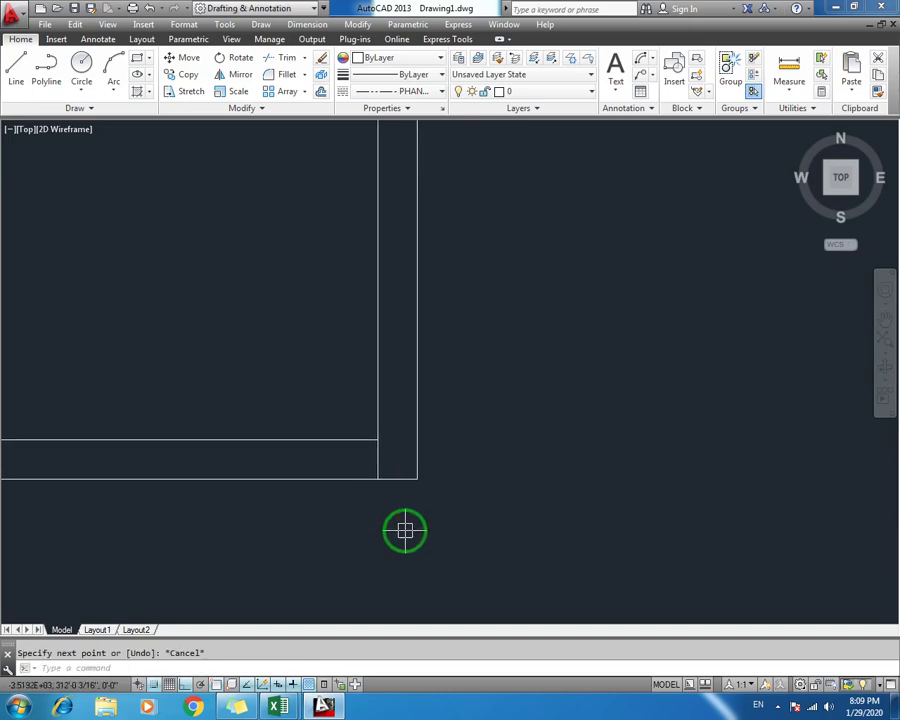
{"action": "left_click", "coordinate": [391, 460]}
{"action": "left_click", "coordinate": [335, 466]}
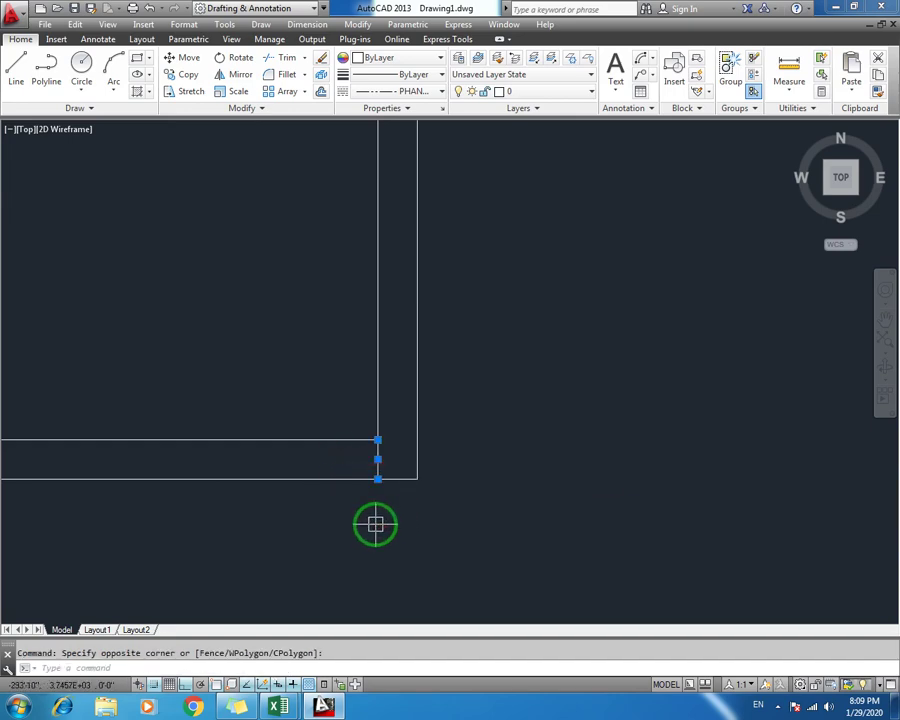
{"action": "type", "text": "m"}
{"action": "key", "text": "Return"}
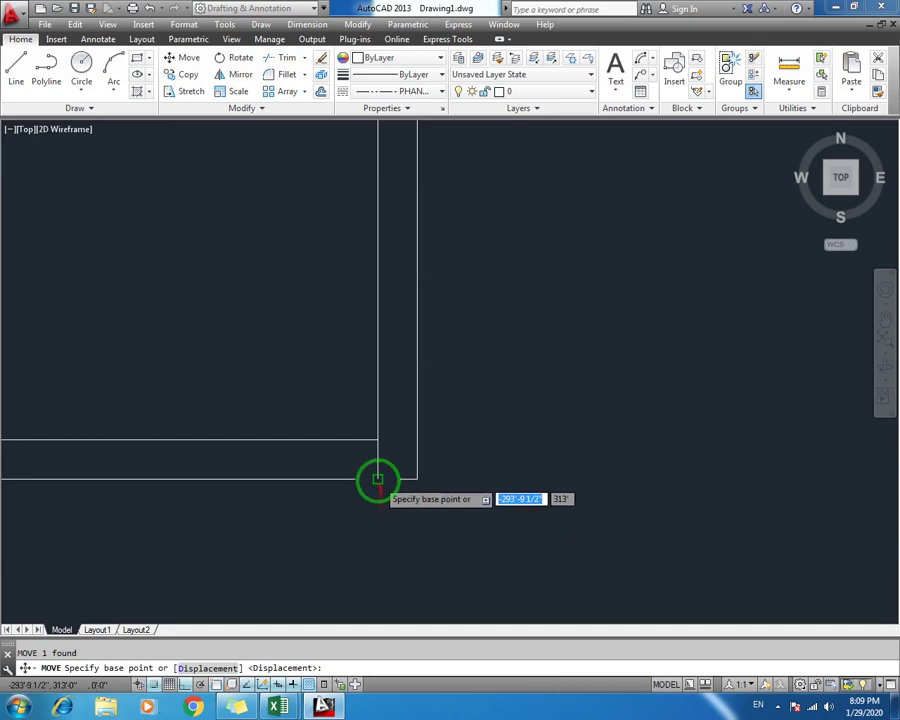
{"action": "left_click", "coordinate": [377, 479]}
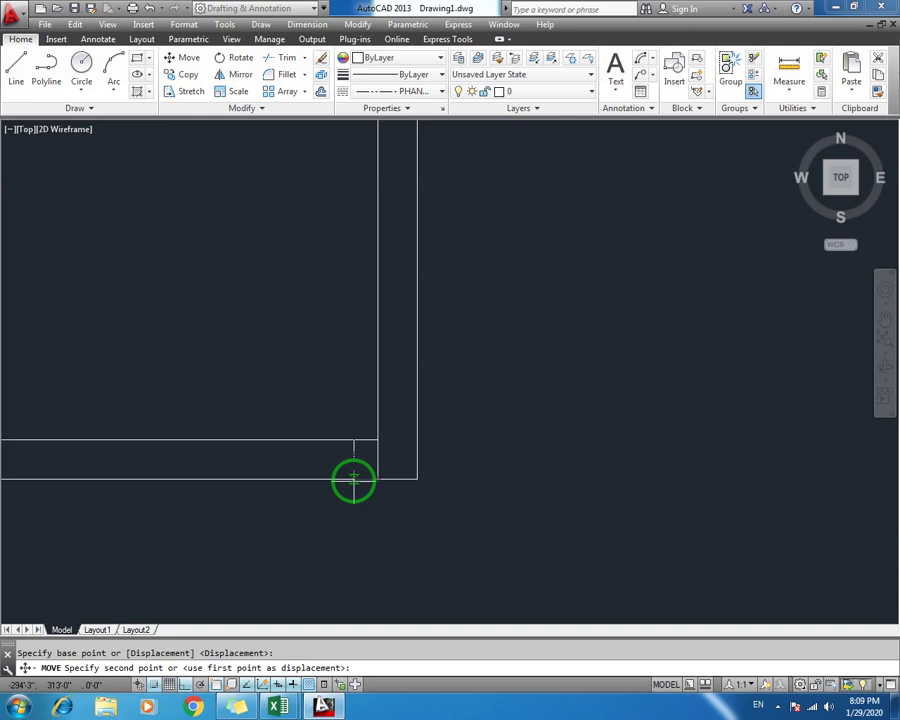
{"action": "type", "text": "5"}
{"action": "key", "text": "Return"}
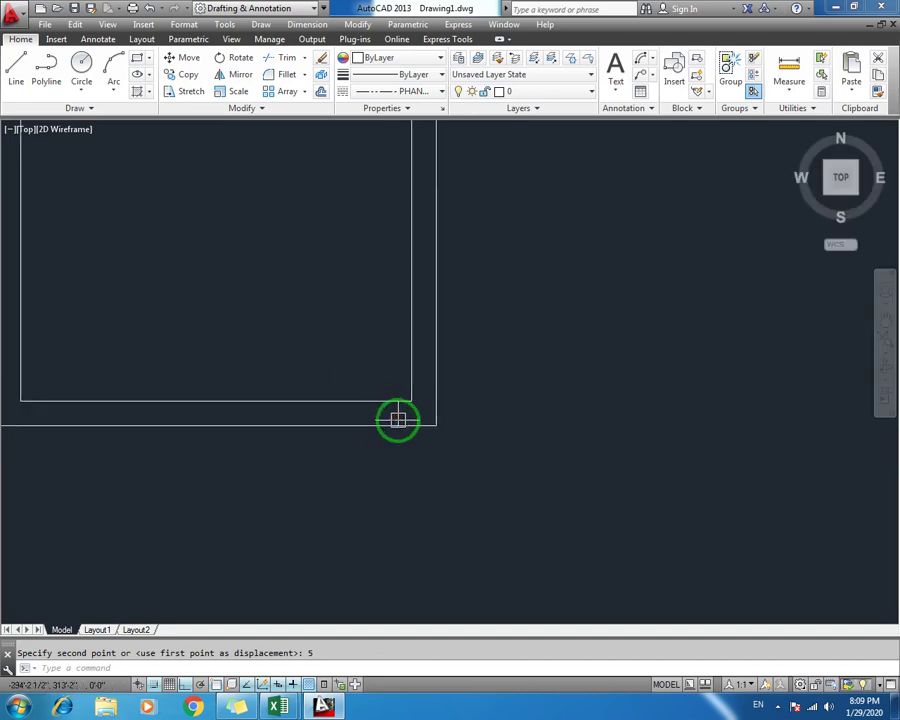
{"action": "key", "text": "Escape"}
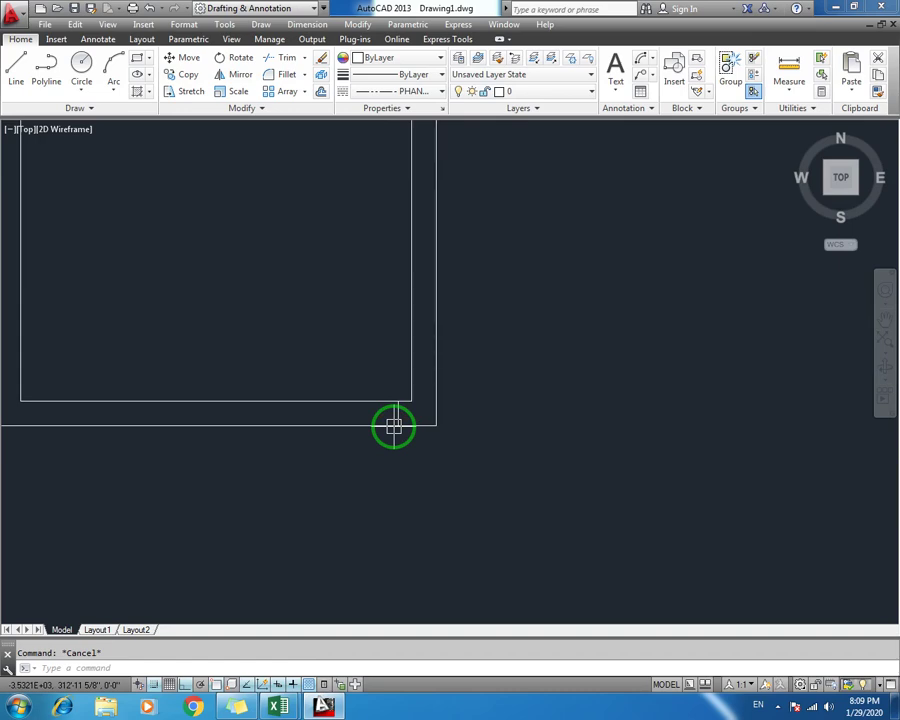
Offset the short wall line 3.5' to the left to mark the other side of the door opening
{"action": "type", "text": "o"}
{"action": "key", "text": "Return"}
{"action": "type", "text": "3.5'"}
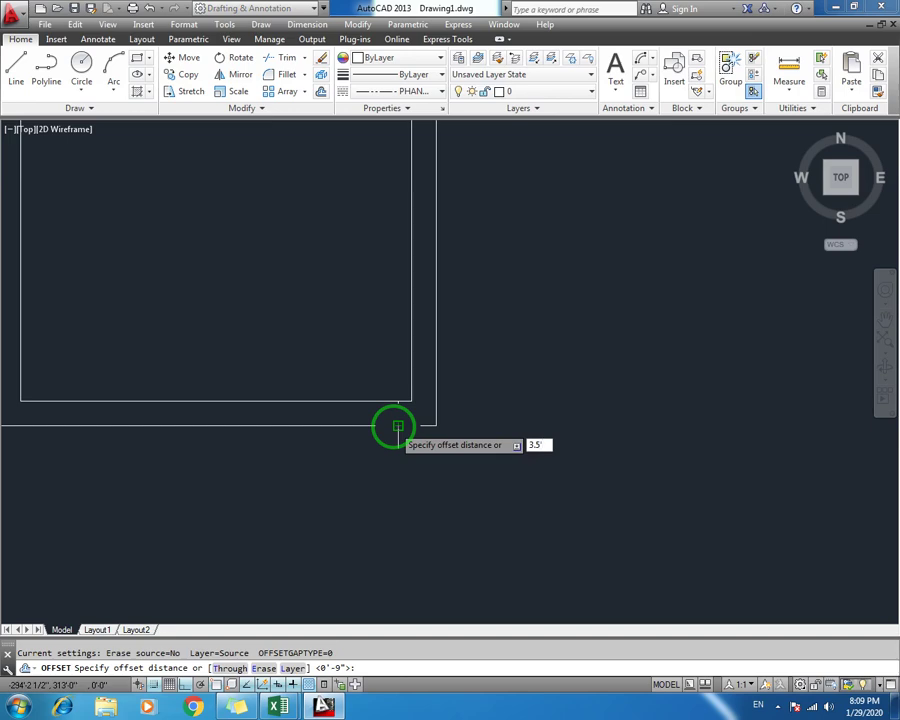
{"action": "key", "text": "Return"}
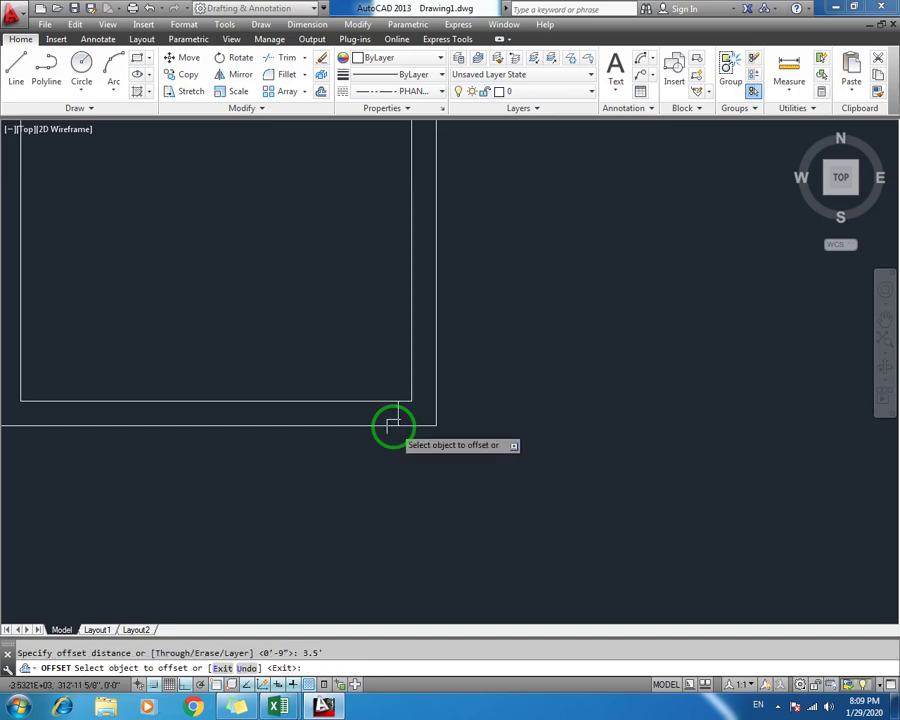
{"action": "left_click", "coordinate": [397, 412]}
{"action": "left_click", "coordinate": [348, 458]}
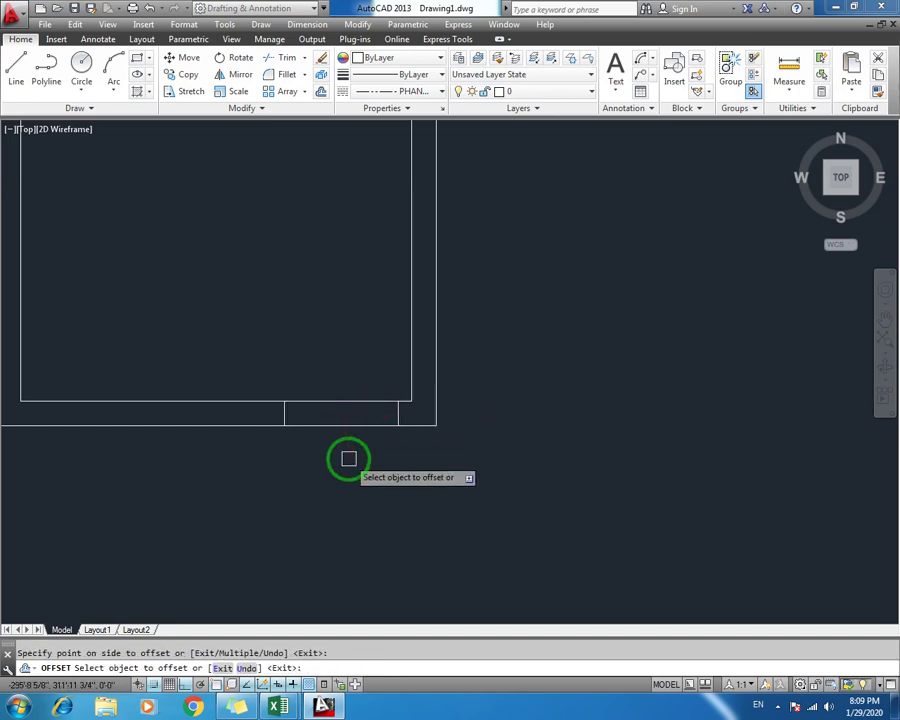
{"action": "key", "text": "Escape"}
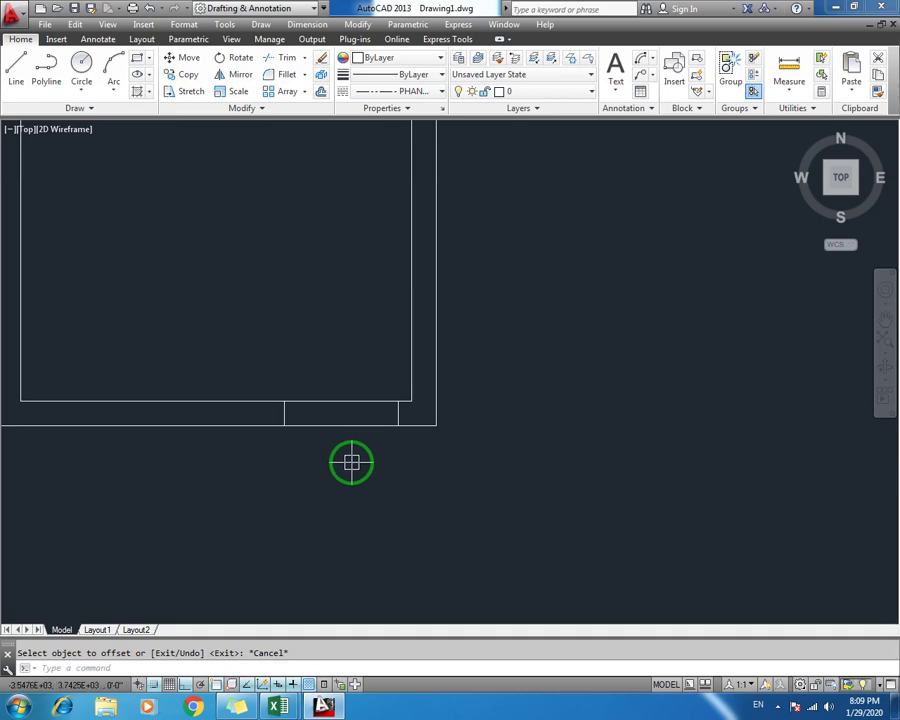
Trim both wall lines between the two short lines to open the doorway in the lower wall
{"action": "type", "text": "tr"}
{"action": "key", "text": "Return"}
{"action": "key", "text": "Return"}
{"action": "left_click", "coordinate": [326, 366]}
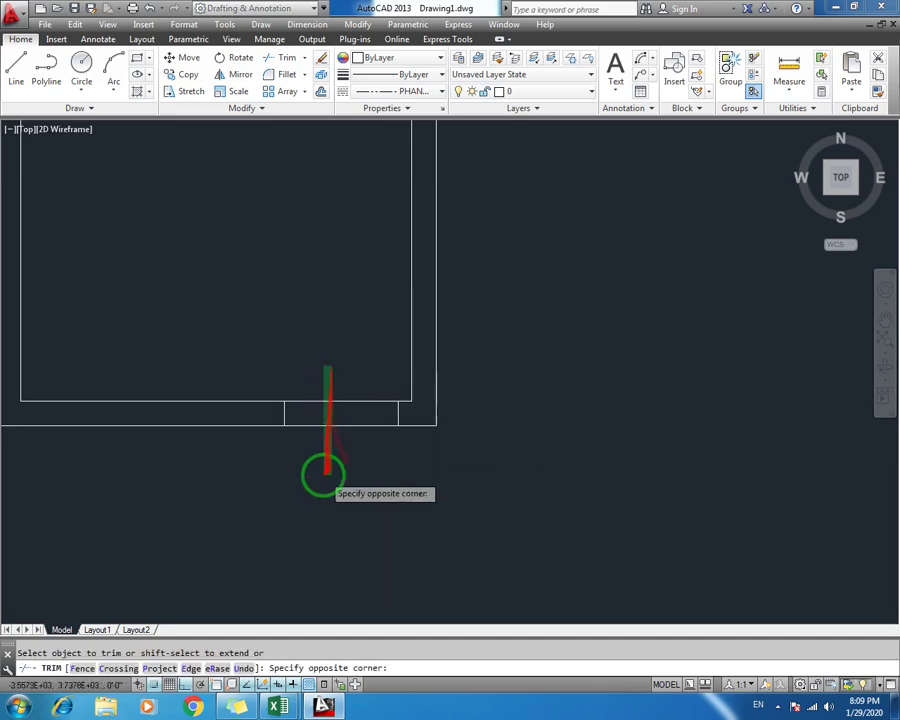
{"action": "left_click", "coordinate": [321, 472]}
{"action": "key", "text": "Escape"}
{"action": "scroll", "coordinate": [321, 472], "scroll_direction": "down", "scroll_amount": 3}
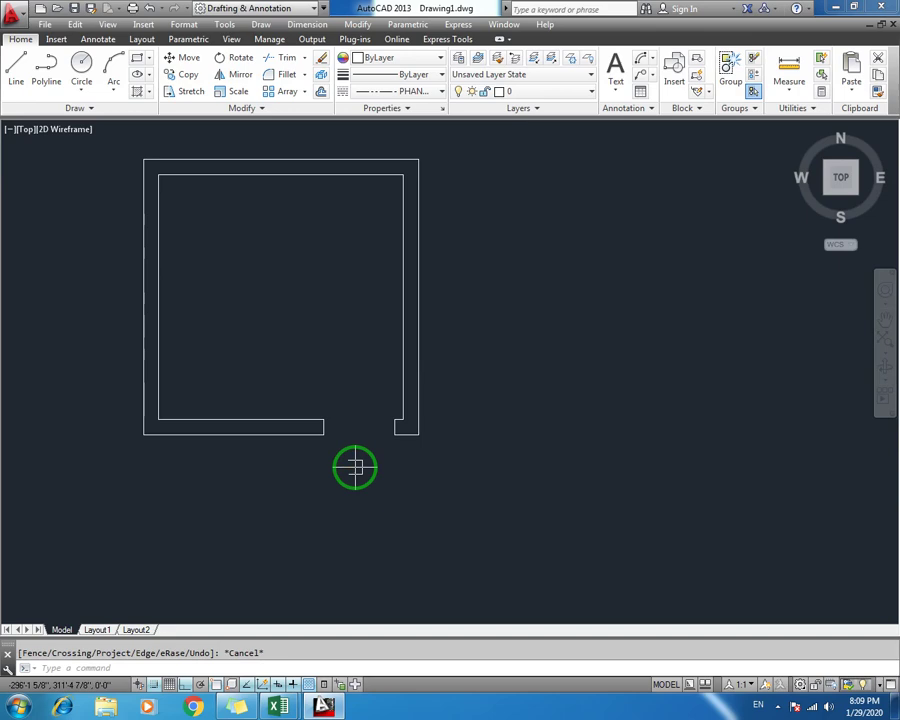
Draw a horizontal line across the doorway between the midpoints of its two jambs
{"action": "type", "text": "l"}
{"action": "key", "text": "Return"}
{"action": "scroll", "coordinate": [325, 428], "scroll_direction": "up", "scroll_amount": 2}
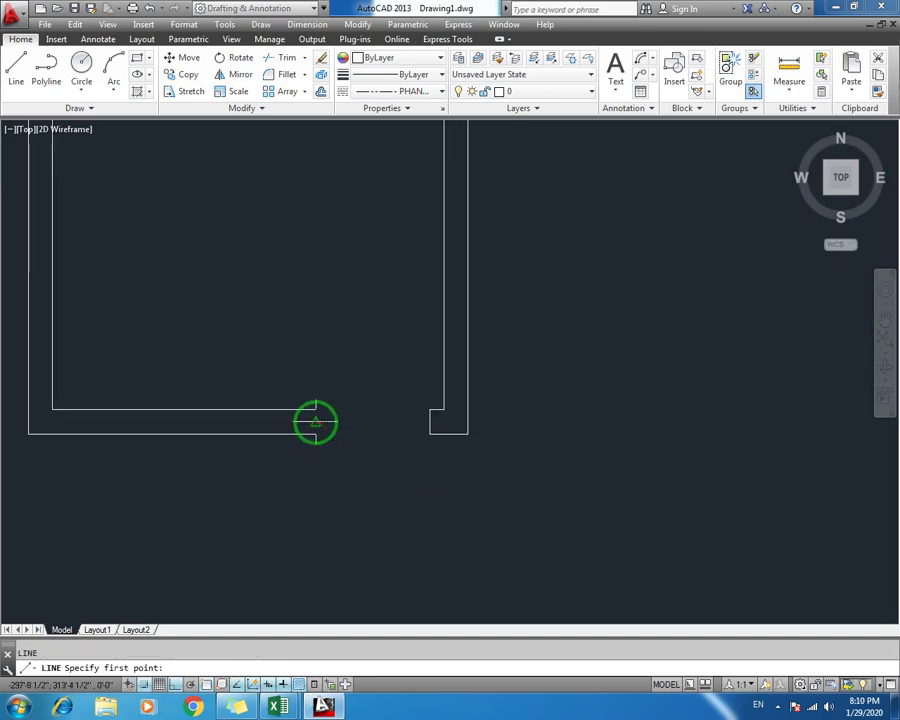
{"action": "left_click", "coordinate": [316, 421]}
{"action": "left_click", "coordinate": [429, 421]}
{"action": "key", "text": "Escape"}
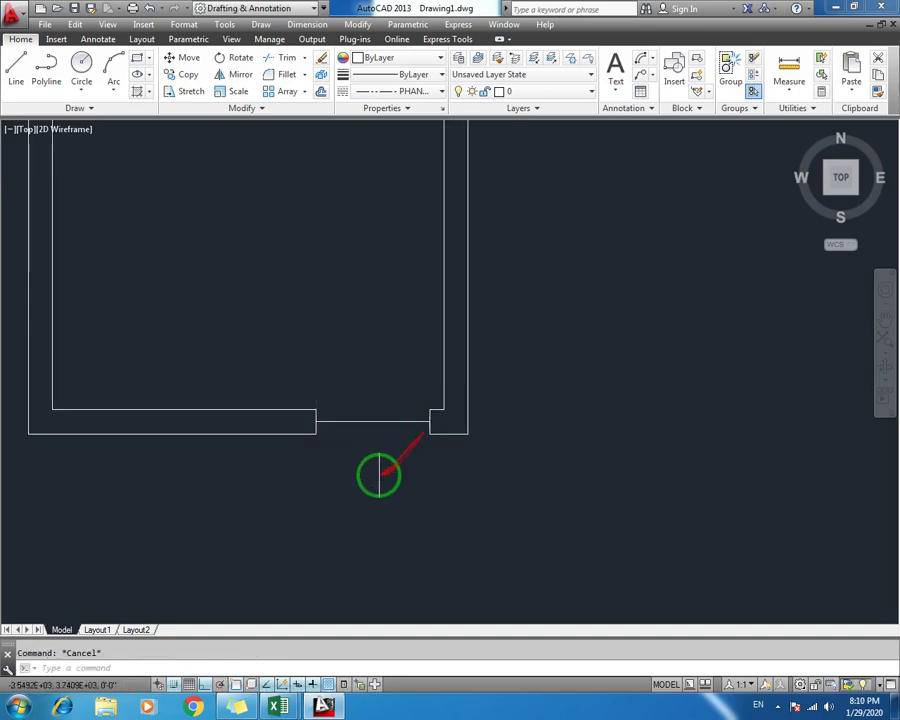
Delete the horizontal line spanning the doorway
{"action": "scroll", "coordinate": [379, 475], "scroll_direction": "down", "scroll_amount": 2}
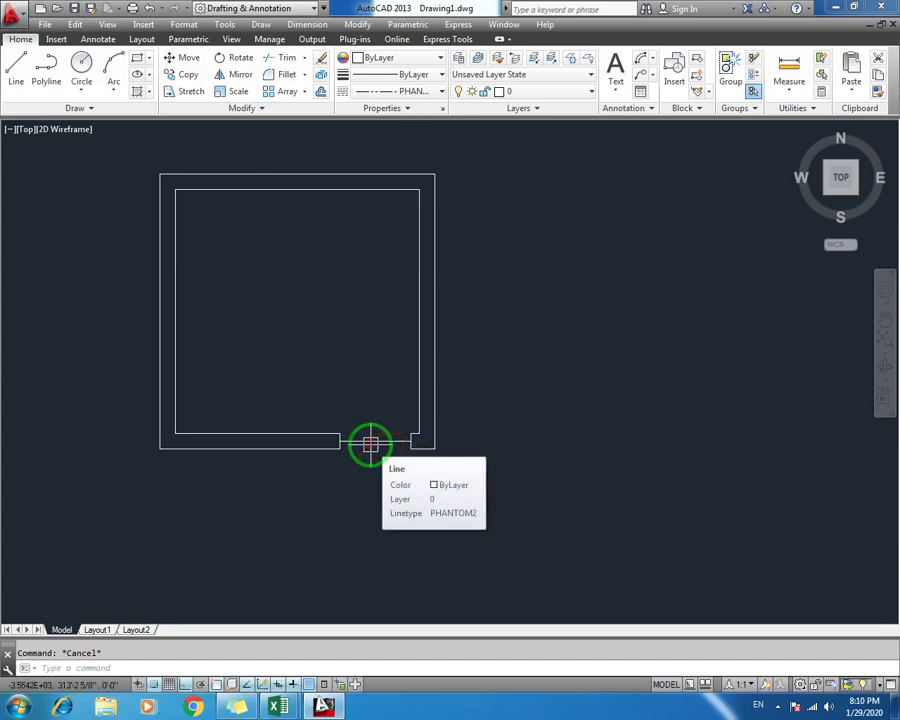
{"action": "left_click", "coordinate": [380, 433]}
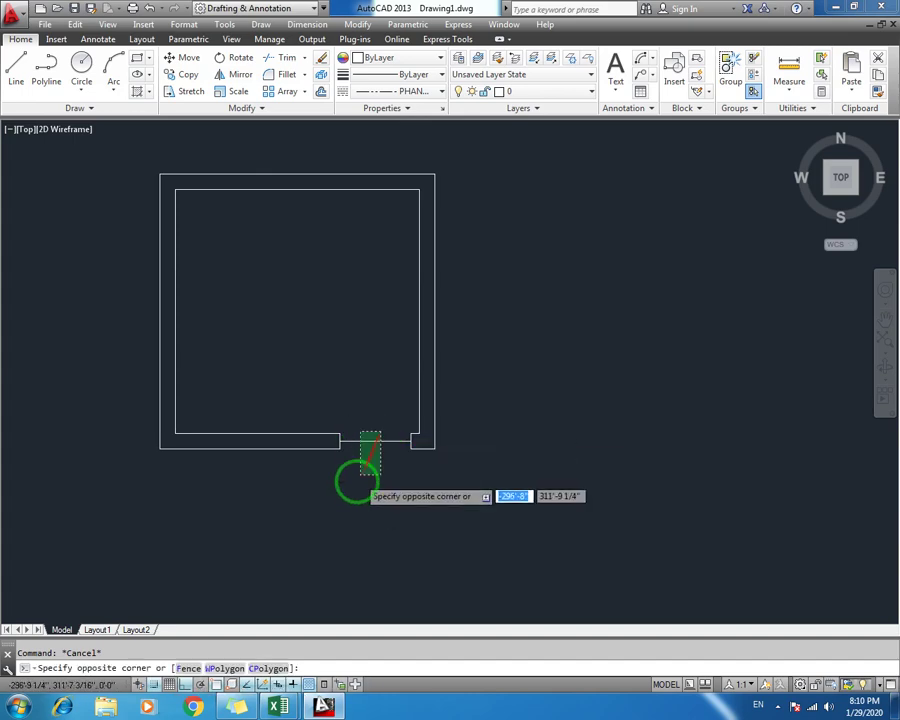
{"action": "left_click", "coordinate": [356, 483]}
{"action": "key", "text": "Delete"}
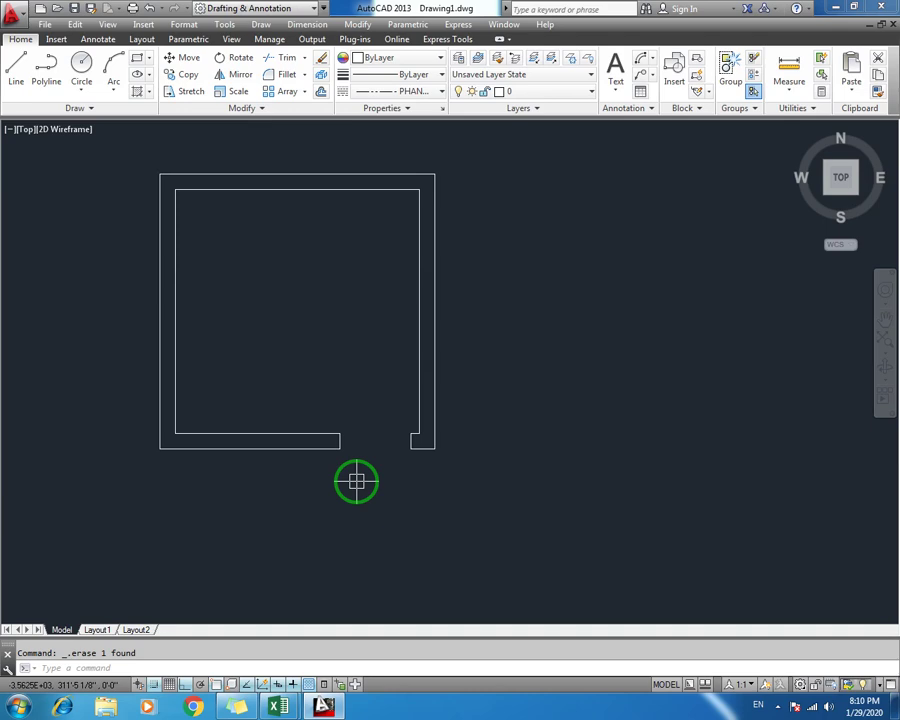
{"action": "key", "text": "Escape"}
{"action": "scroll", "coordinate": [426, 412], "scroll_direction": "up", "scroll_amount": 2}
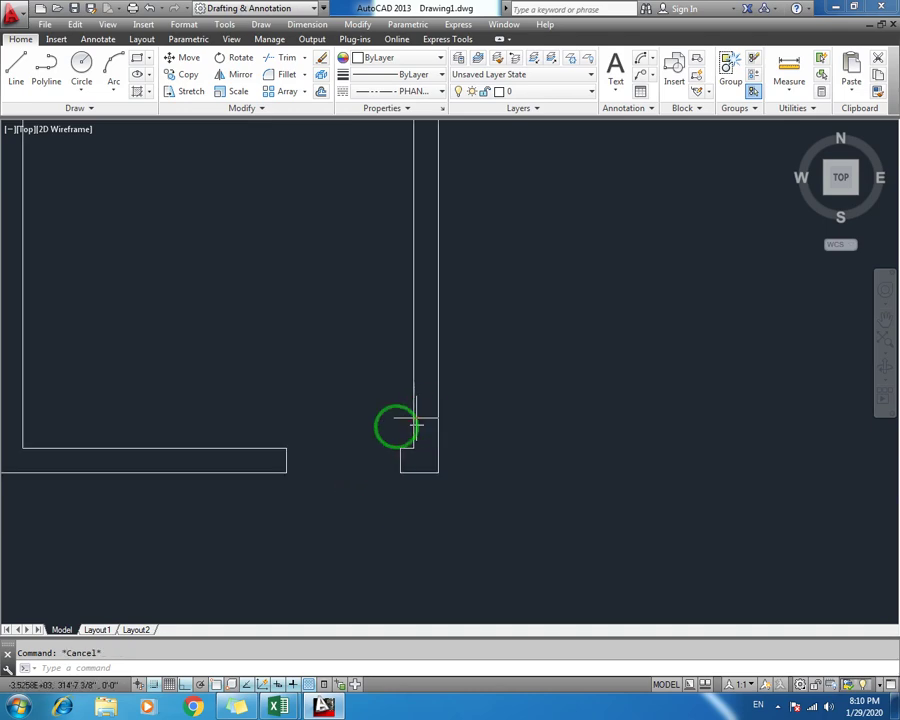
Draw a 1" horizontal line into the doorway from the midpoint of the right jamb
{"action": "key", "text": "l"}
{"action": "key", "text": "Return"}
{"action": "scroll", "coordinate": [405, 464], "scroll_direction": "up", "scroll_amount": 2}
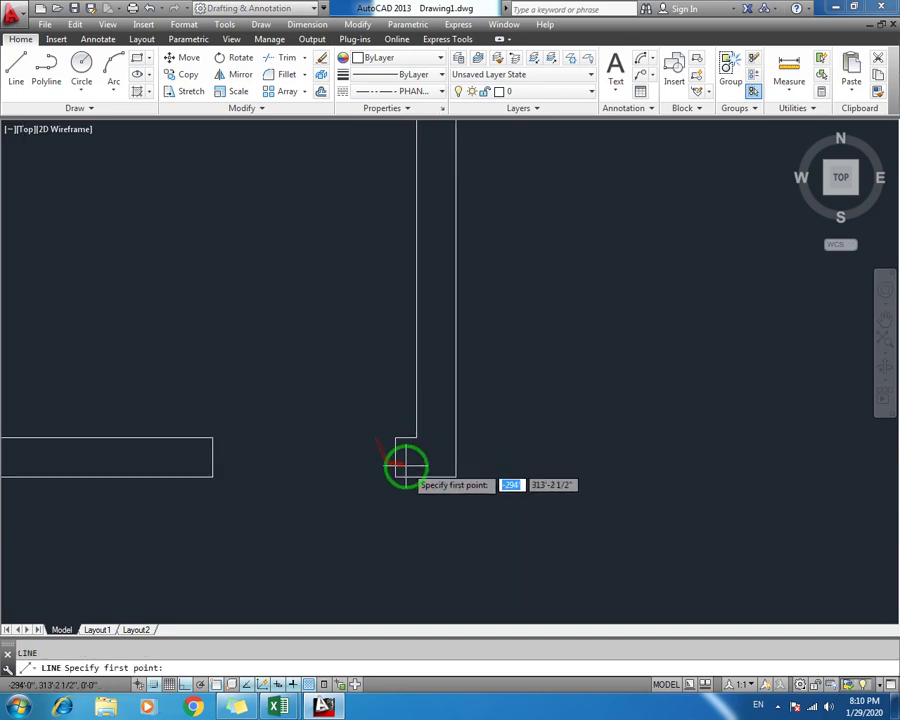
{"action": "left_click", "coordinate": [395, 459]}
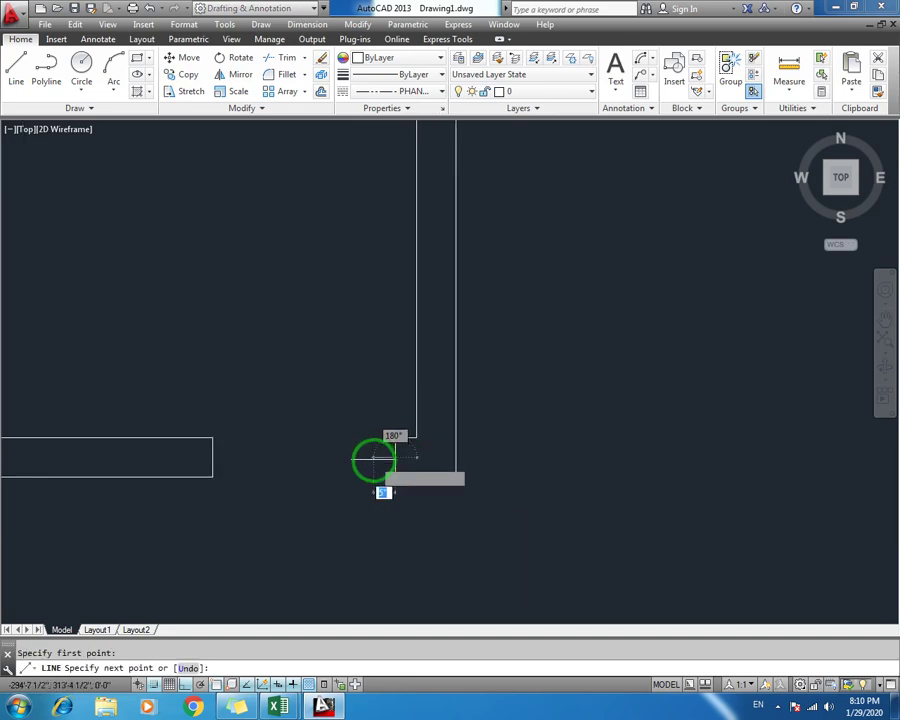
{"action": "type", "text": "1"}
{"action": "key", "text": "Return"}
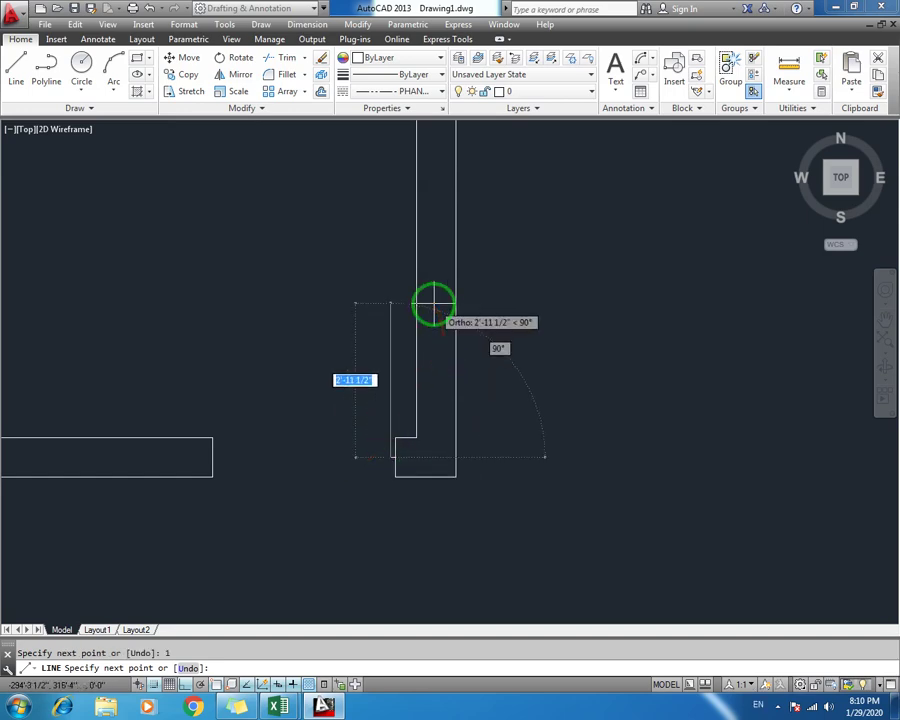
{"action": "key", "text": "Escape"}
Offset the short 1" line by 2" both above and below, and delete the original middle line
{"action": "scroll", "coordinate": [430, 360], "scroll_direction": "up", "scroll_amount": 2}
{"action": "middle_click_drag", "start_coordinate": [400, 430], "coordinate": [386, 296]}
{"action": "scroll", "coordinate": [355, 340], "scroll_direction": "up", "scroll_amount": 4}
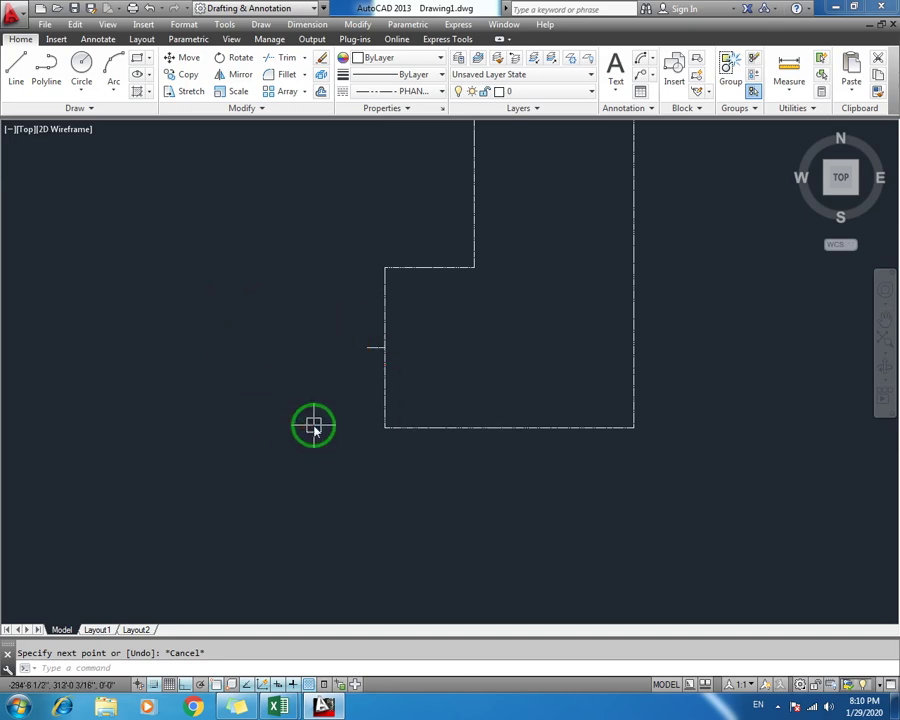
{"action": "type", "text": "o"}
{"action": "key", "text": "Return"}
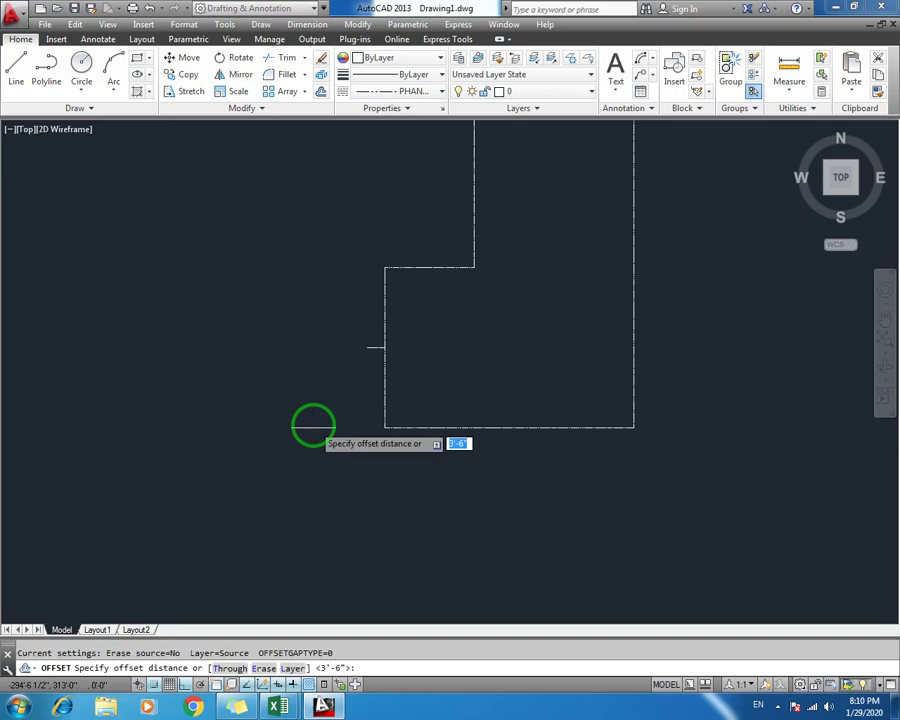
{"action": "type", "text": "2"}
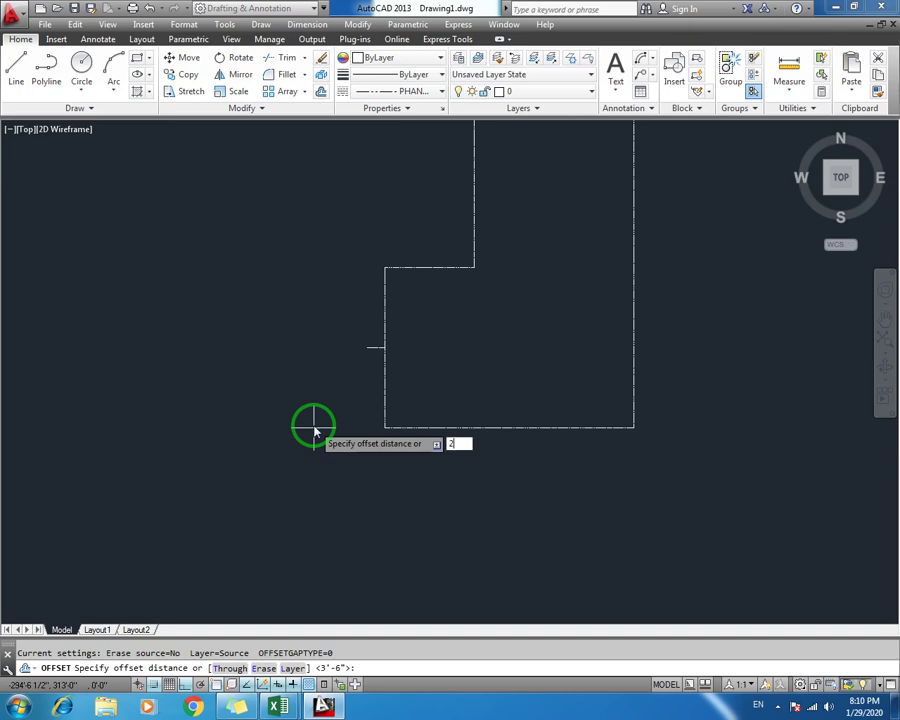
{"action": "key", "text": "Return"}
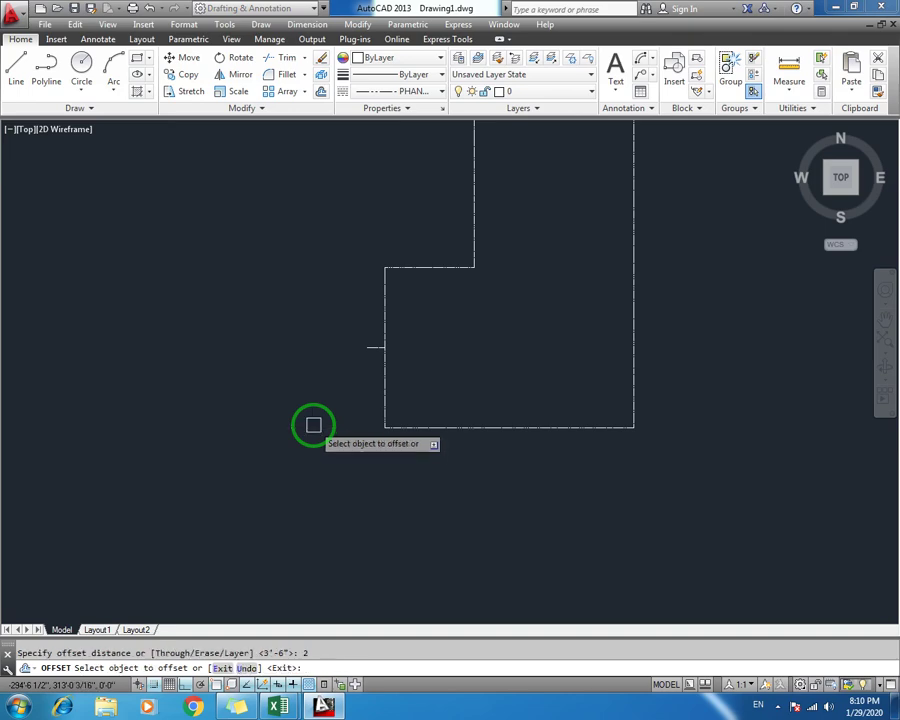
{"action": "left_click", "coordinate": [368, 347]}
{"action": "left_click", "coordinate": [371, 310]}
{"action": "left_click", "coordinate": [370, 347]}
{"action": "left_click", "coordinate": [361, 400]}
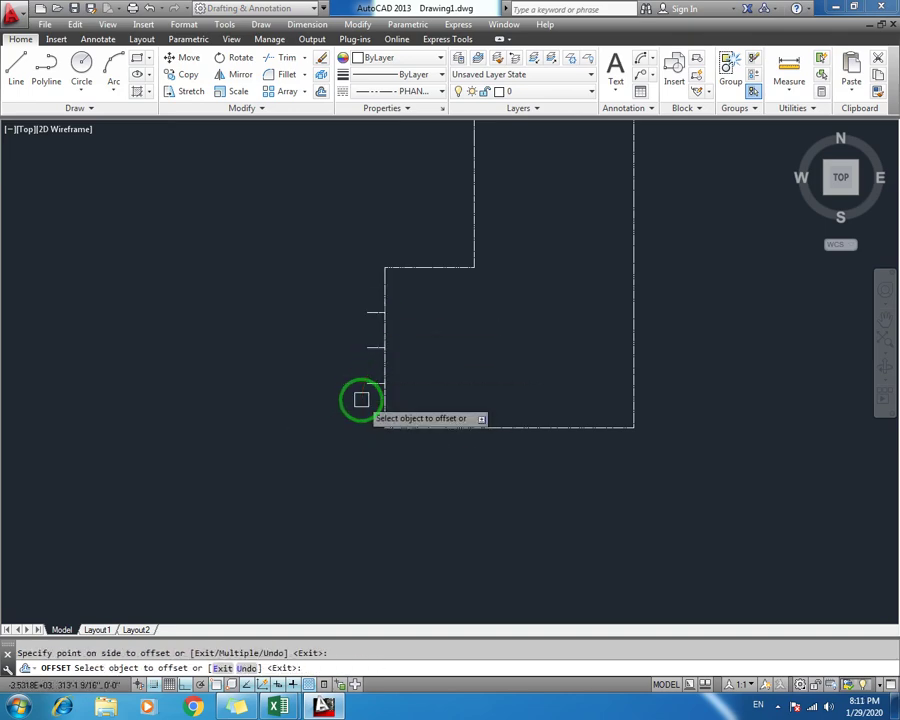
{"action": "key", "text": "Escape"}
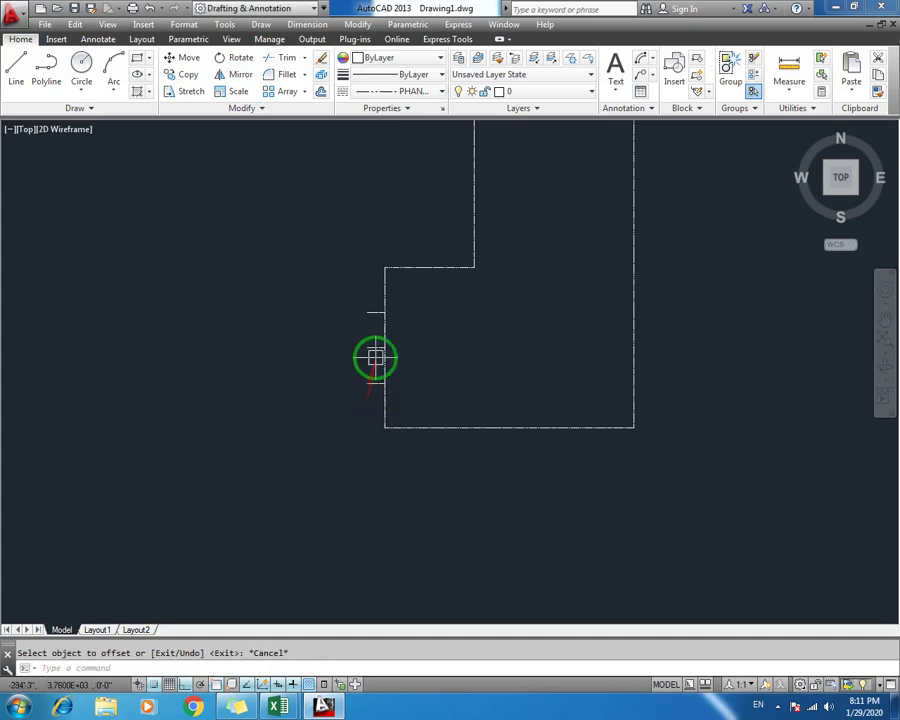
{"action": "key", "text": "Delete"}
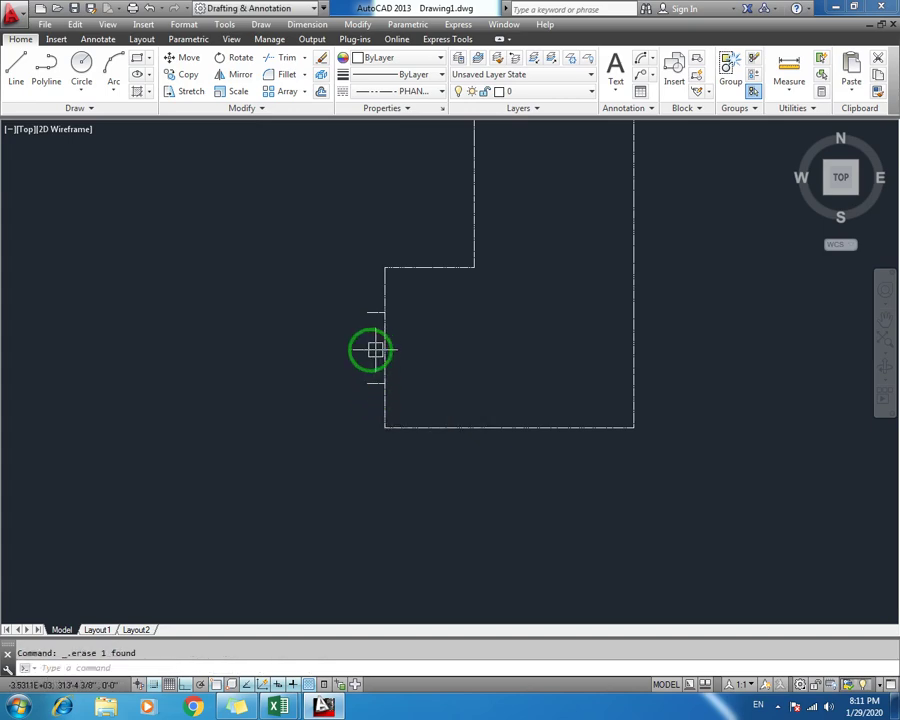
Close the door frame on the right jamb with a vertical line joining the free ends of the two 1" lines
{"action": "scroll", "coordinate": [372, 347], "scroll_direction": "down", "scroll_amount": 4}
{"action": "key", "text": "l"}
{"action": "key", "text": "Return"}
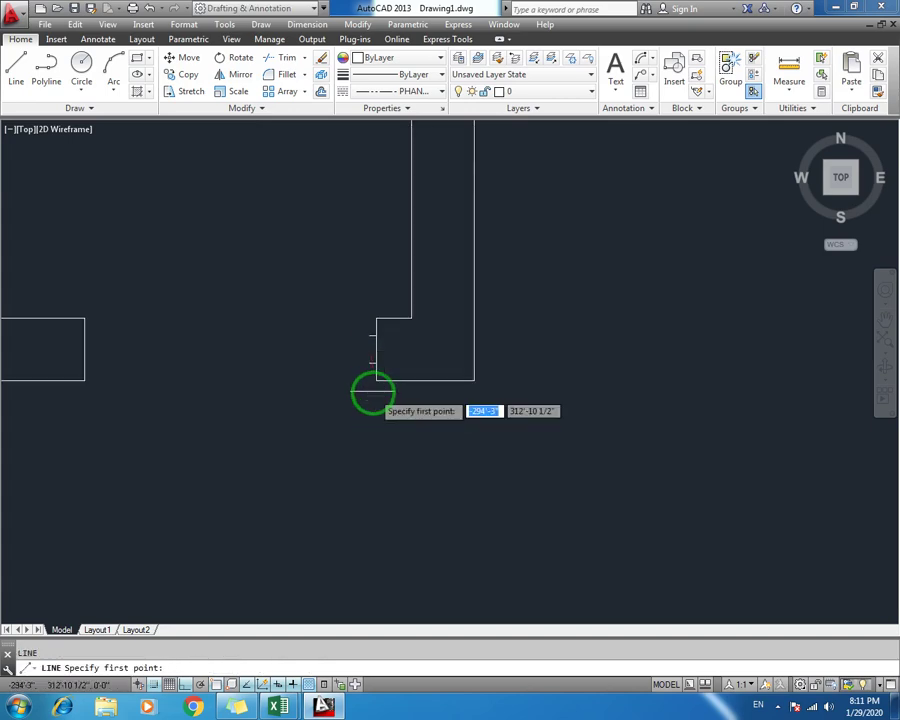
{"action": "scroll", "coordinate": [400, 374], "scroll_direction": "down", "scroll_amount": 3}
{"action": "scroll", "coordinate": [270, 285], "scroll_direction": "up", "scroll_amount": 2}
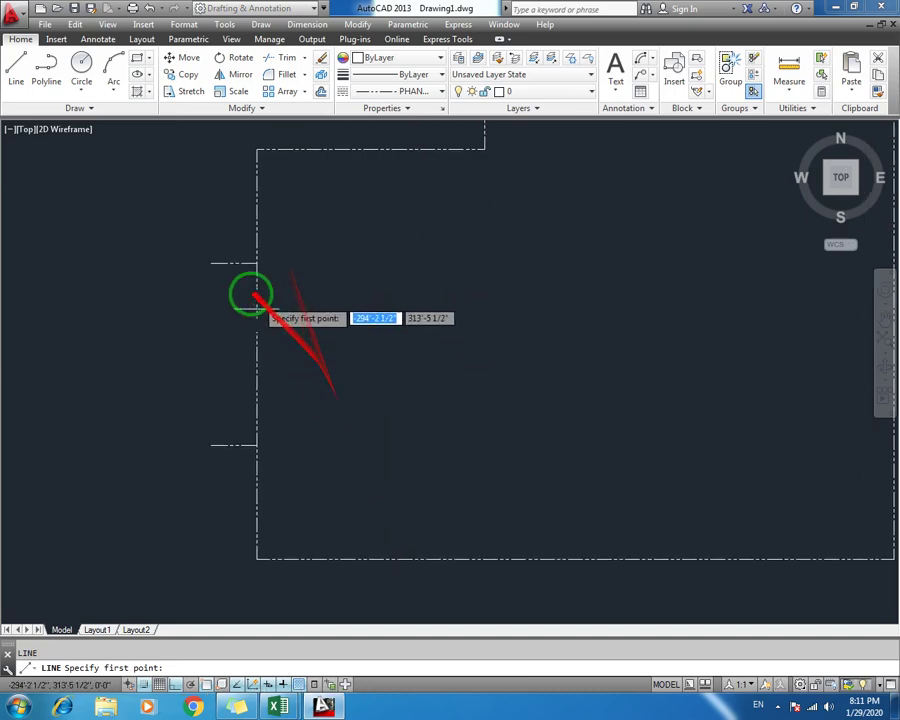
{"action": "left_click", "coordinate": [211, 264]}
{"action": "key", "text": "Escape"}
Draw a horizontal construction line across the doorway from the left jamb's midpoint to the right jamb's midpoint
{"action": "scroll", "coordinate": [220, 453], "scroll_direction": "down", "scroll_amount": 2}
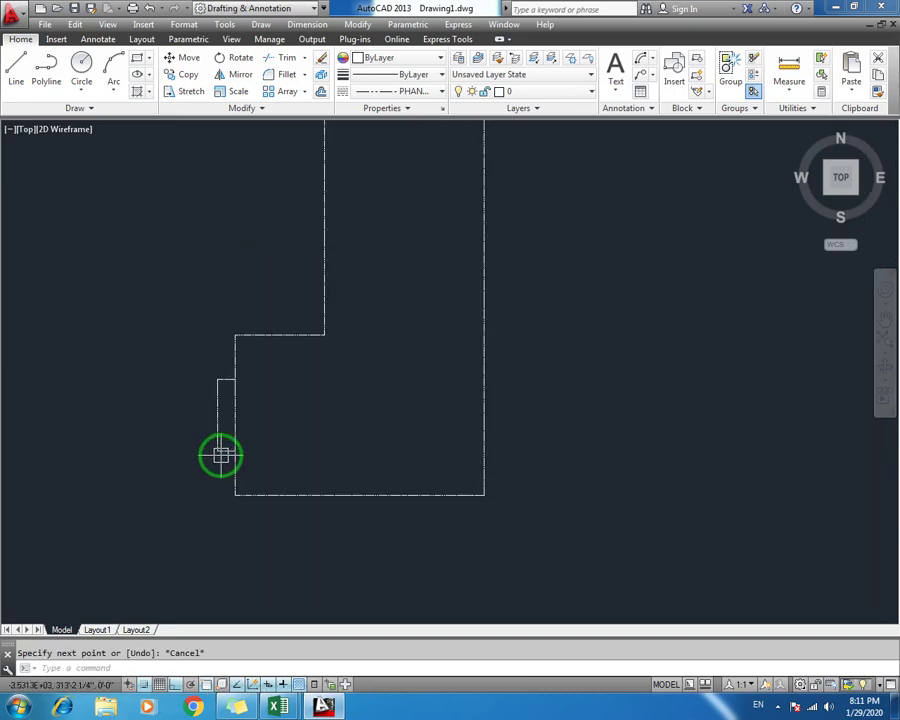
{"action": "mouse_move", "coordinate": [181, 448]}
{"action": "middle_mouse_down"}
{"action": "mouse_move", "coordinate": [341, 392]}
{"action": "mouse_move", "coordinate": [252, 395]}
{"action": "mouse_move", "coordinate": [362, 390]}
{"action": "middle_mouse_up"}
{"action": "scroll", "coordinate": [372, 384], "scroll_direction": "down", "scroll_amount": 1}
{"action": "scroll", "coordinate": [370, 386], "scroll_direction": "down", "scroll_amount": 1}
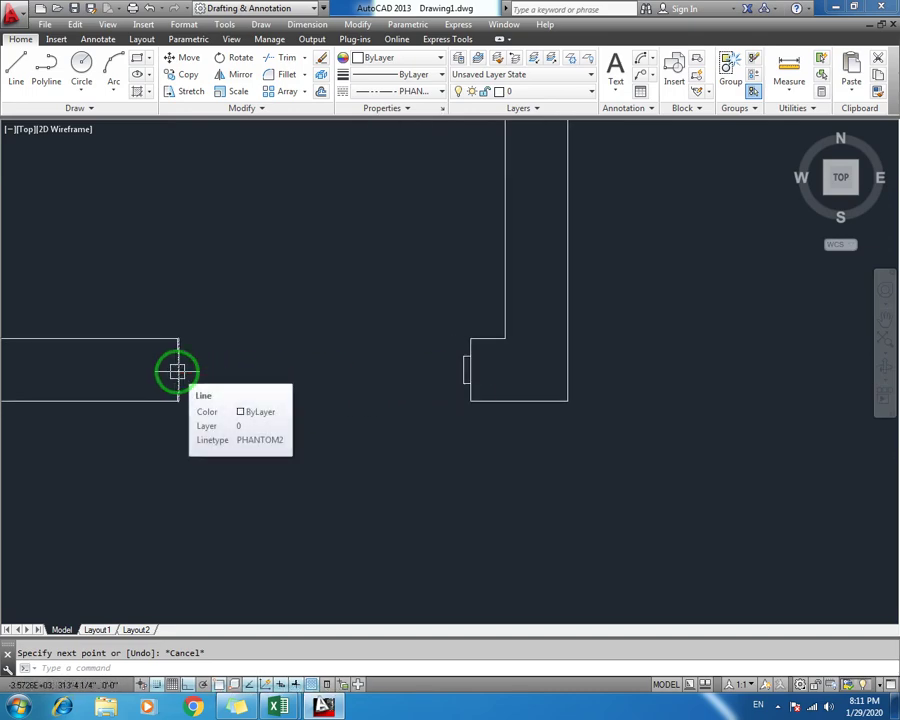
{"action": "key", "text": "Return"}
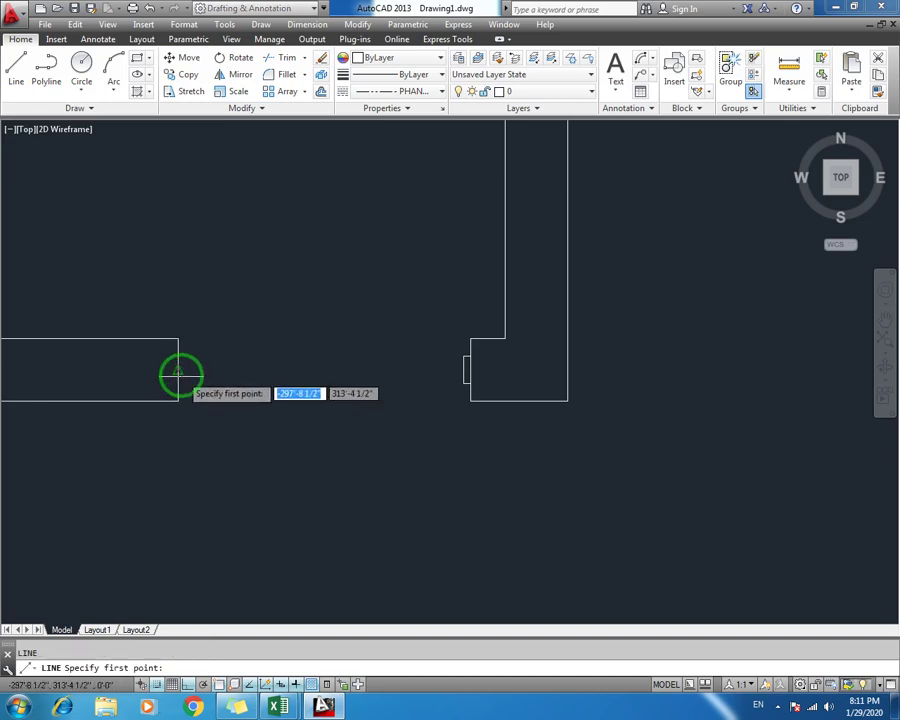
{"action": "left_click", "coordinate": [178, 372]}
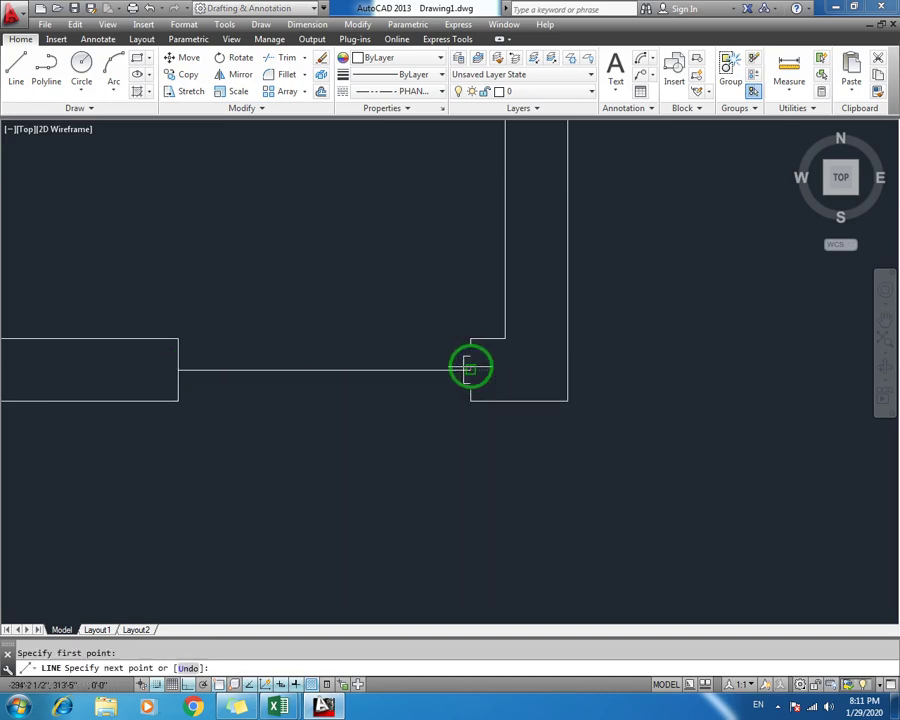
{"action": "left_click", "coordinate": [466, 368]}
{"action": "key", "text": "Escape"}
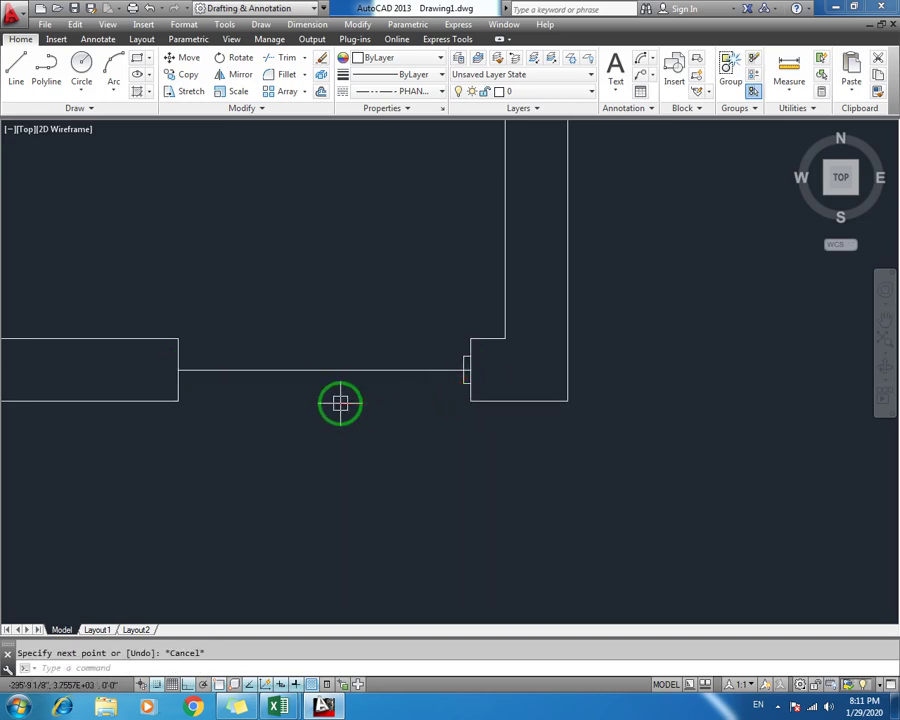
Mirror the three door frame lines to the left jamb about a vertical axis through the construction line's midpoint, keeping the originals
{"action": "scroll", "coordinate": [425, 381], "scroll_direction": "up", "scroll_amount": 2}
{"action": "scroll", "coordinate": [494, 352], "scroll_direction": "up", "scroll_amount": 2}
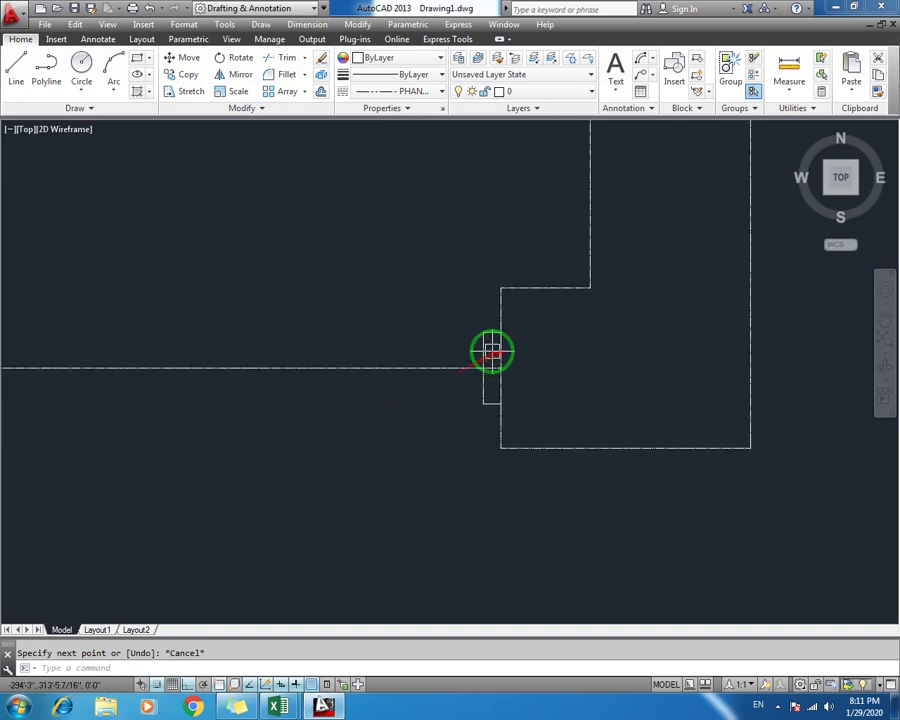
{"action": "left_click", "coordinate": [485, 350]}
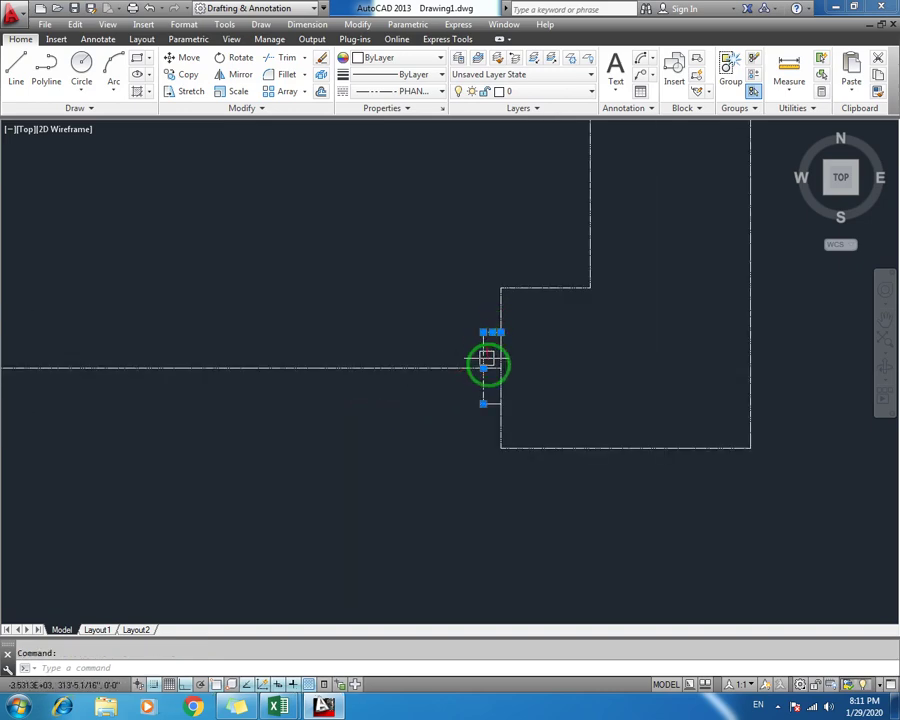
{"action": "scroll", "coordinate": [440, 384], "scroll_direction": "down", "scroll_amount": 2}
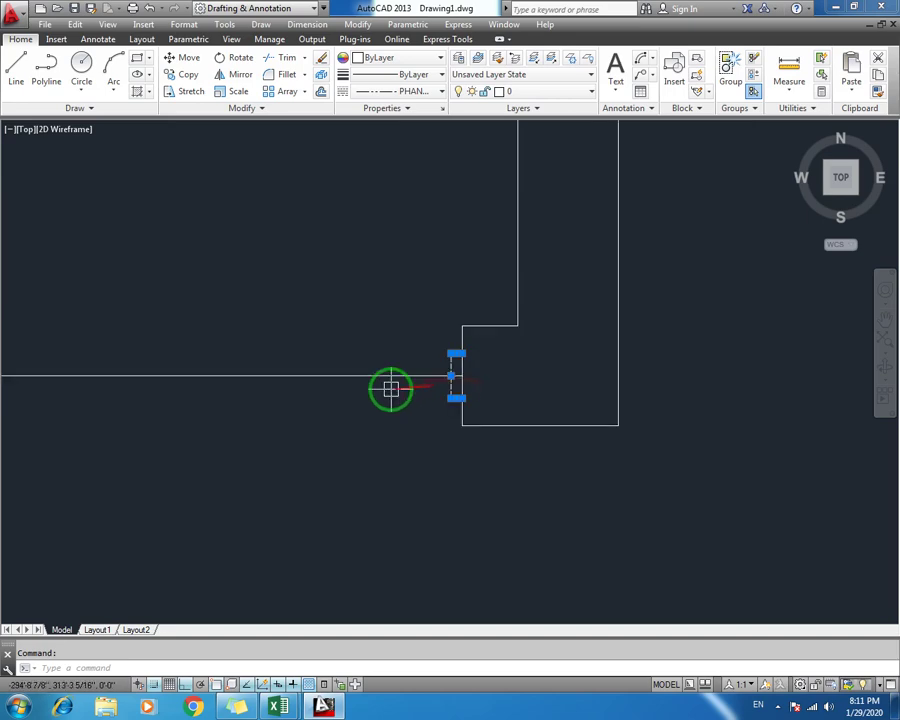
{"action": "scroll", "coordinate": [348, 389], "scroll_direction": "down", "scroll_amount": 2}
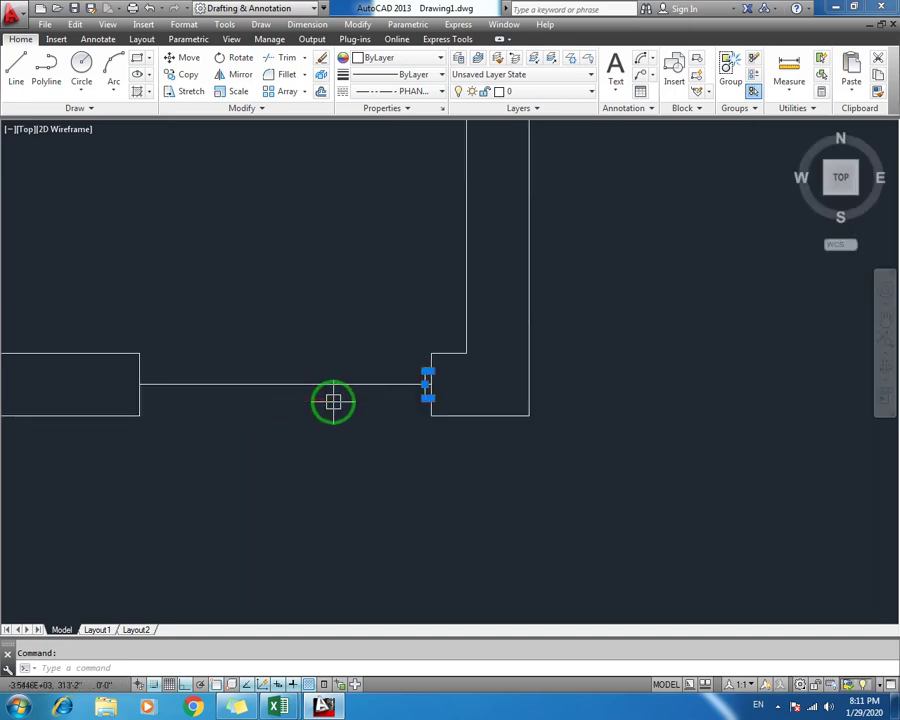
{"action": "type", "text": "mi"}
{"action": "key", "text": "Return"}
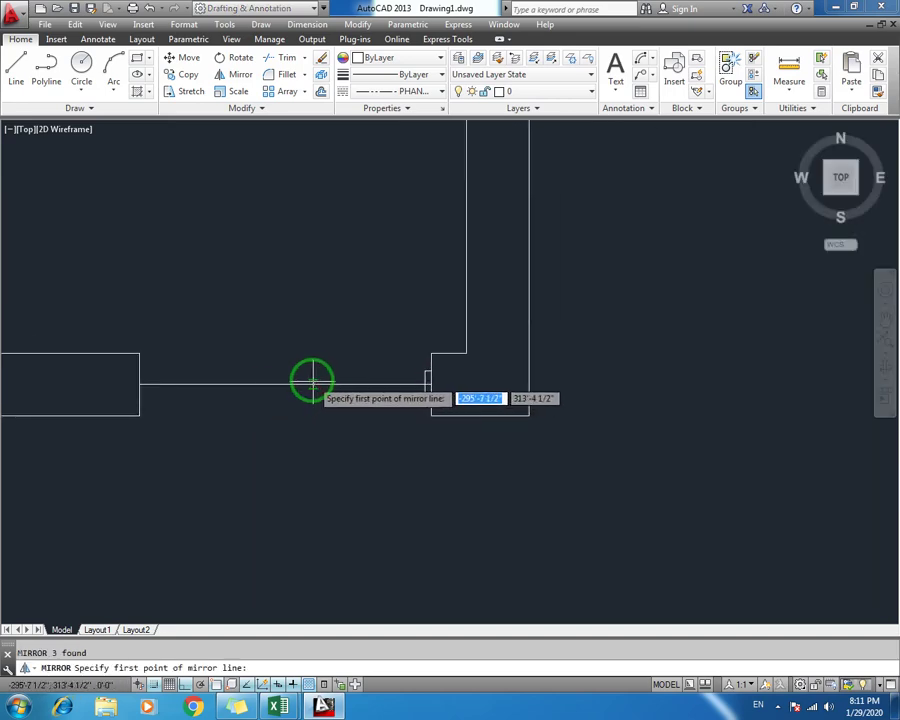
{"action": "left_click", "coordinate": [285, 383]}
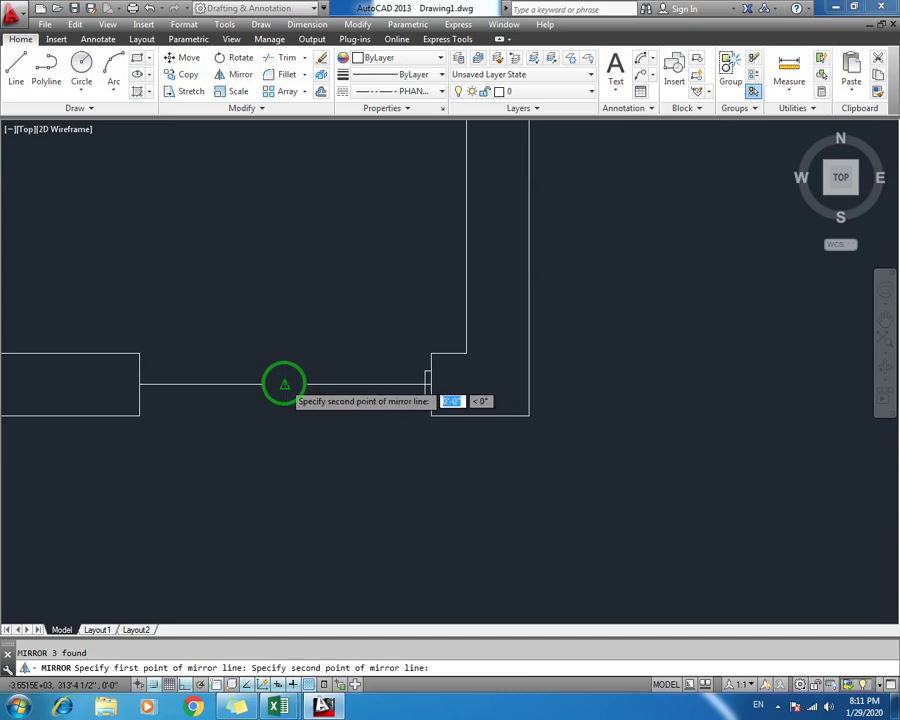
{"action": "left_click", "coordinate": [284, 262]}
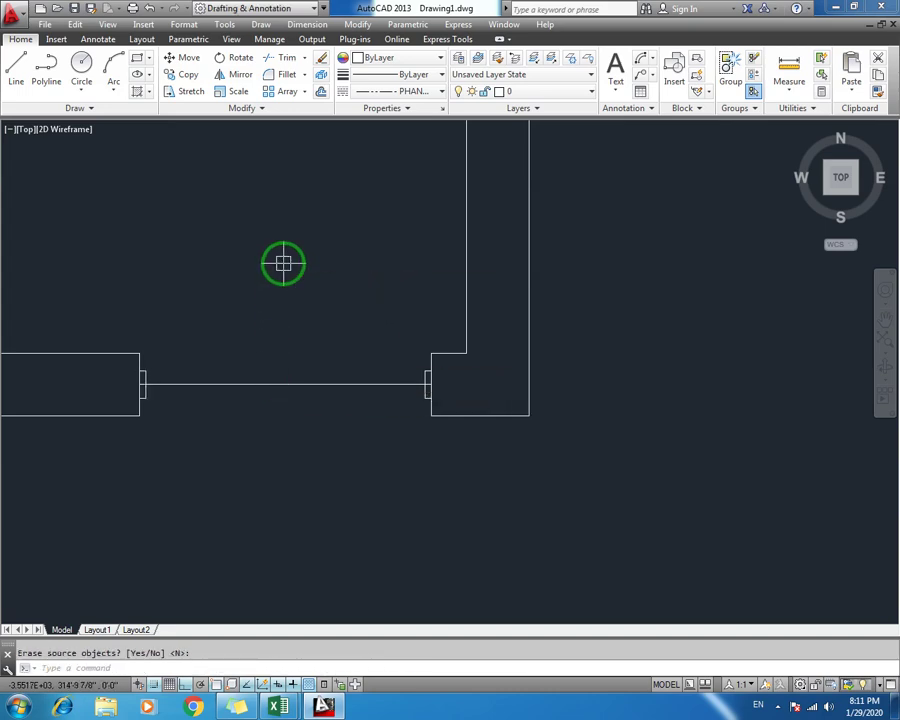
{"action": "key", "text": "Escape"}
Delete the horizontal construction line spanning the doorway
{"action": "left_click", "coordinate": [283, 301]}
{"action": "left_click", "coordinate": [261, 415]}
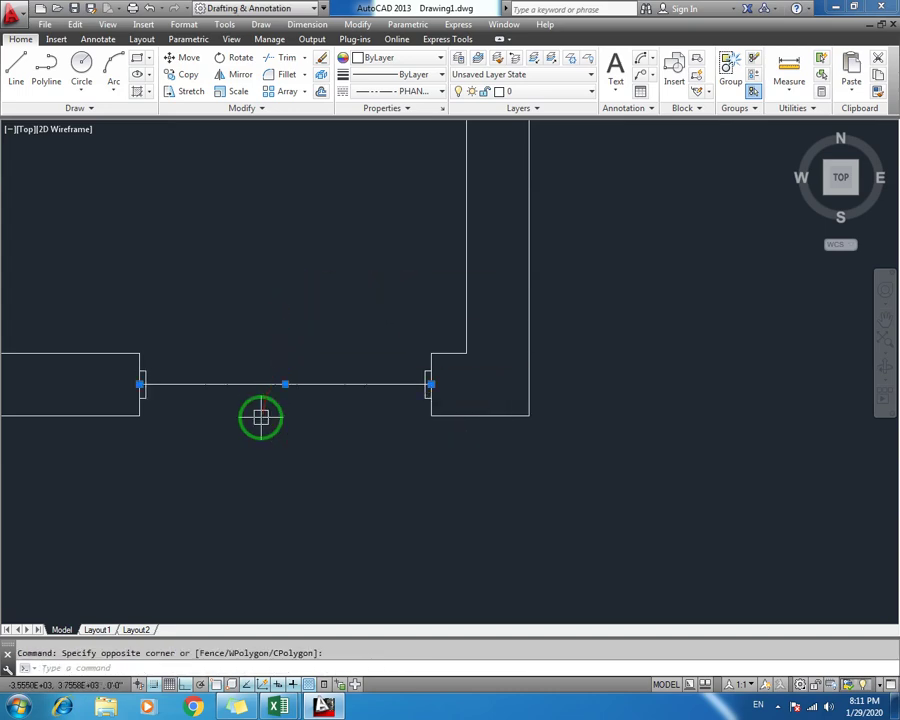
{"action": "key", "text": "Delete"}
Trim the jamb line segments lying behind the door frames on both sides of the doorway
{"action": "type", "text": "tr"}
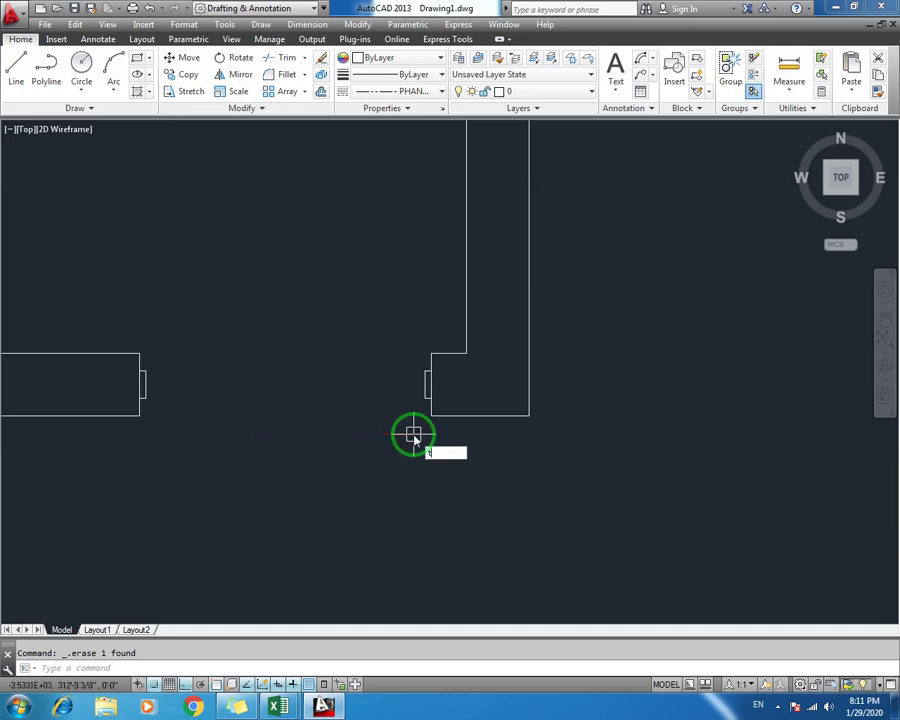
{"action": "key", "text": "Return"}
{"action": "key", "text": "Return"}
{"action": "left_click", "coordinate": [434, 384]}
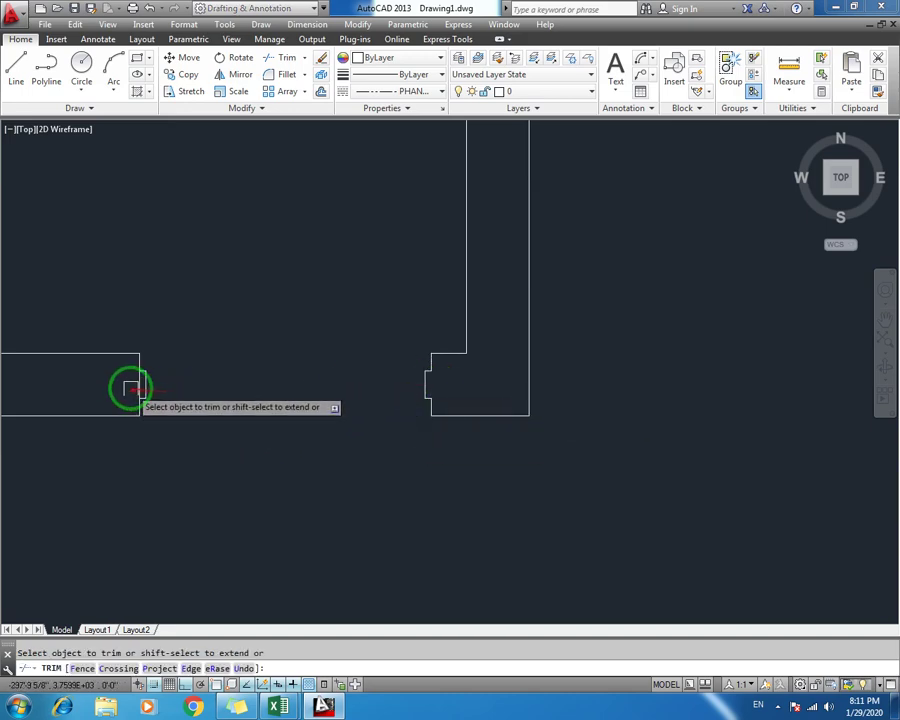
{"action": "left_click", "coordinate": [134, 386]}
{"action": "key", "text": "Escape"}
Undo the trimming of the jamb lines behind both door frames
{"action": "scroll", "coordinate": [222, 415], "scroll_direction": "down", "scroll_amount": 2}
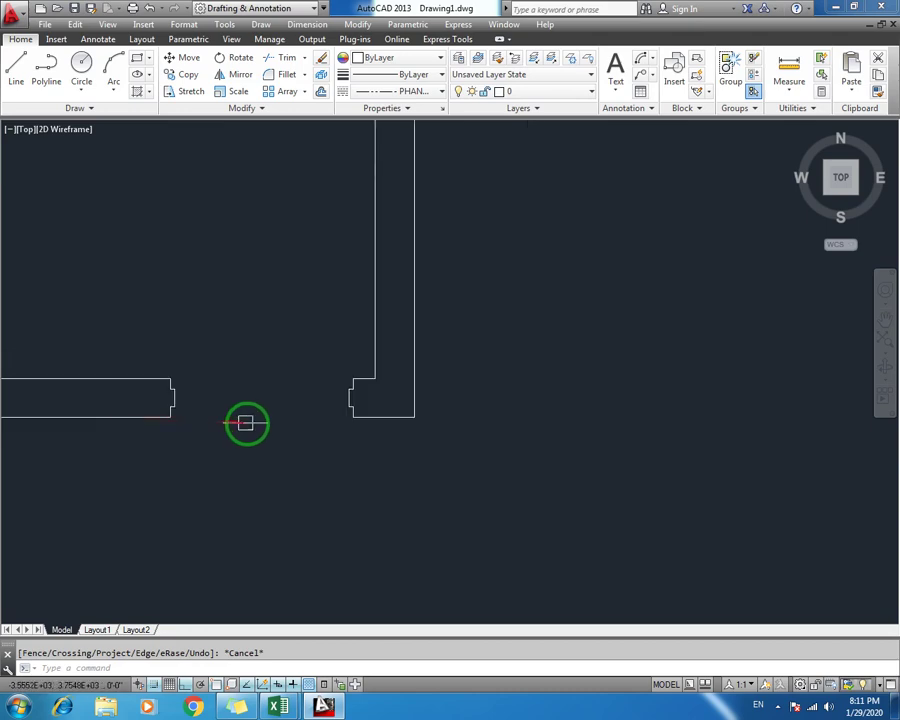
{"action": "mouse_move", "coordinate": [244, 422]}
{"action": "middle_mouse_down"}
{"action": "mouse_move", "coordinate": [320, 432]}
{"action": "mouse_move", "coordinate": [305, 431]}
{"action": "middle_mouse_up"}
{"action": "scroll", "coordinate": [347, 432], "scroll_direction": "up", "scroll_amount": 2}
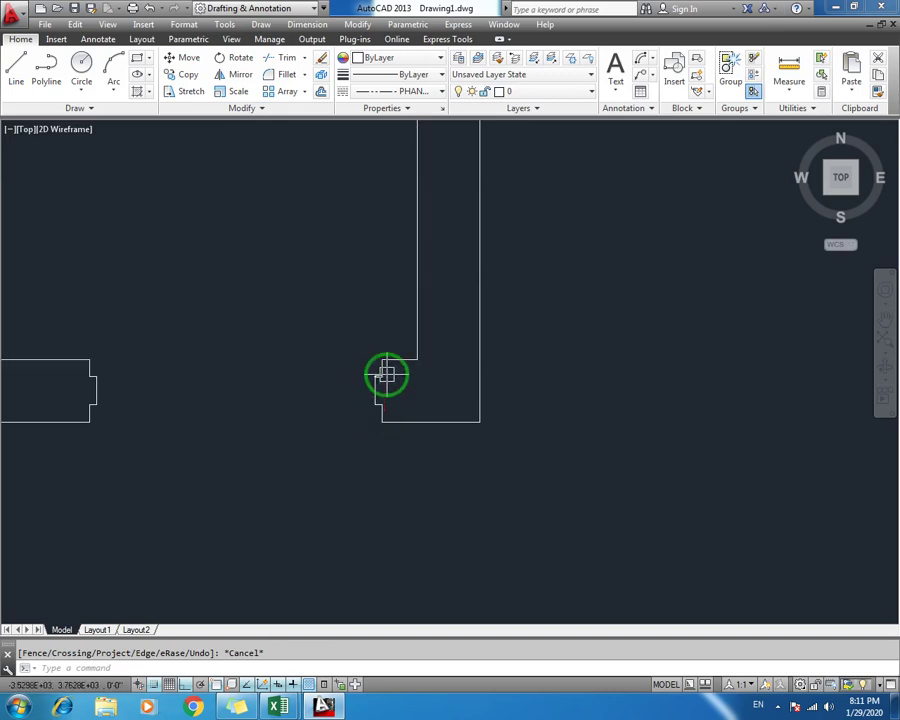
{"action": "key", "text": "ctrl+z"}
{"action": "key", "text": "ctrl+z"}
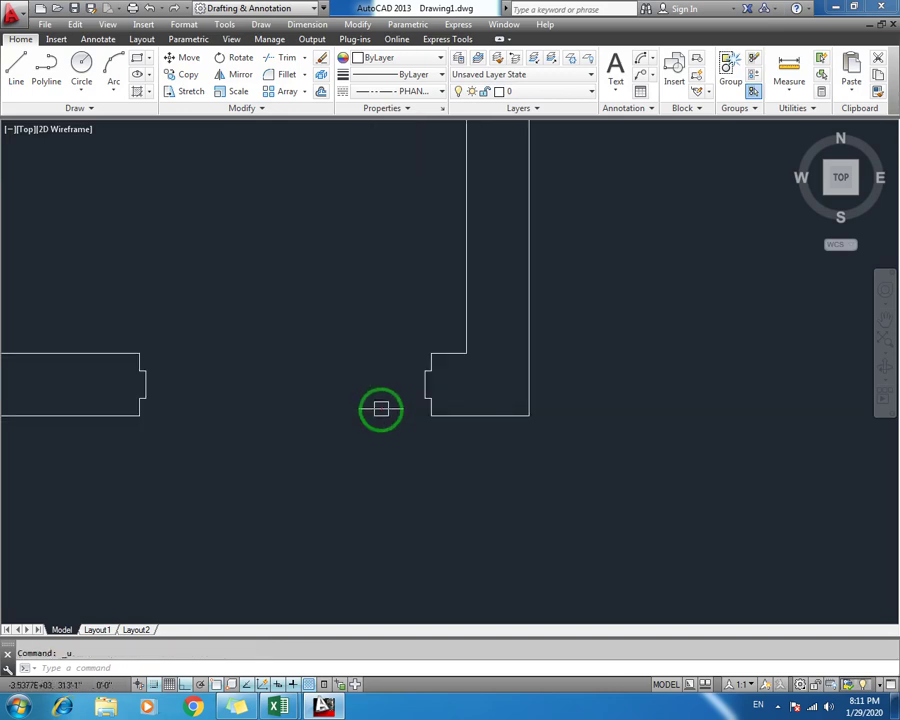
{"action": "key", "text": "ctrl+z"}
{"action": "key", "text": "Escape"}
Draw a 3'-4" radius circle centred on the right frame's inner edge midpoint, reaching the left frame's inner edge midpoint
{"action": "mouse_move", "coordinate": [331, 405]}
{"action": "middle_mouse_down"}
{"action": "mouse_move", "coordinate": [319, 440]}
{"action": "mouse_move", "coordinate": [237, 428]}
{"action": "middle_mouse_up"}
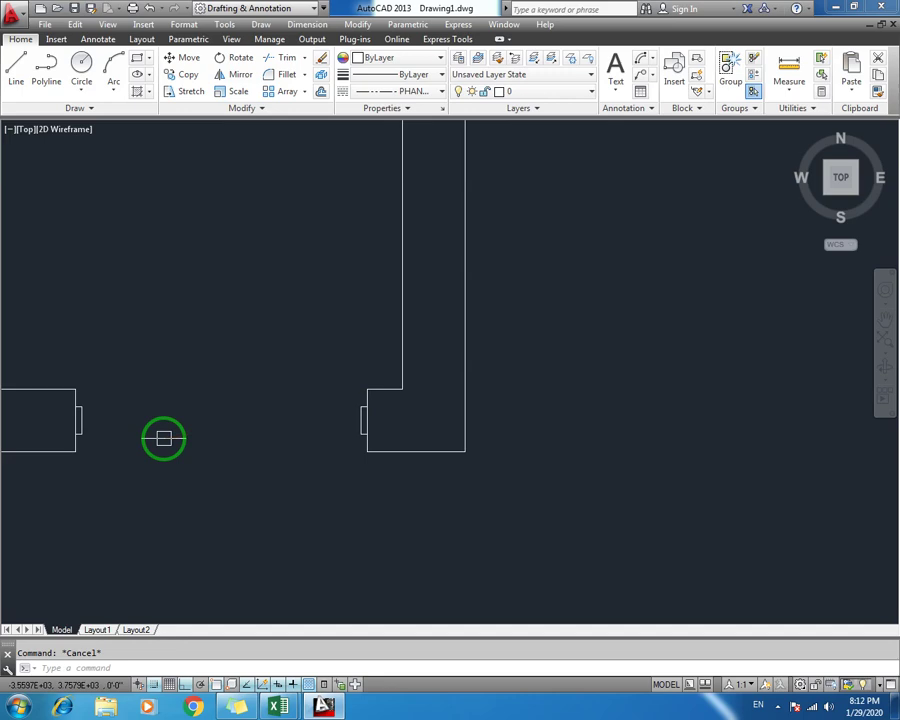
{"action": "type", "text": "c"}
{"action": "key", "text": "Return"}
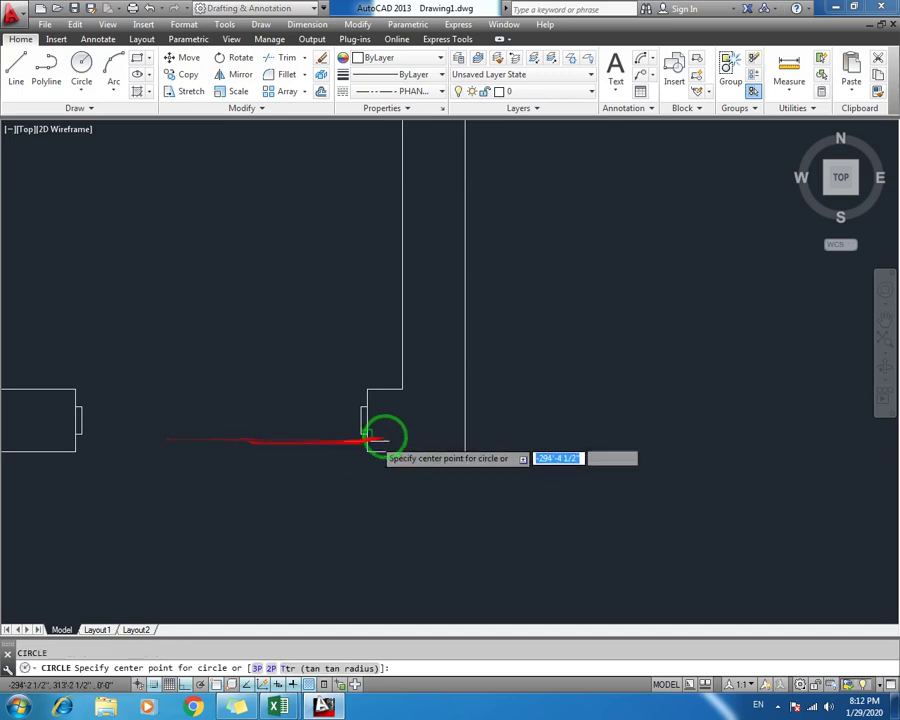
{"action": "left_click", "coordinate": [360, 421]}
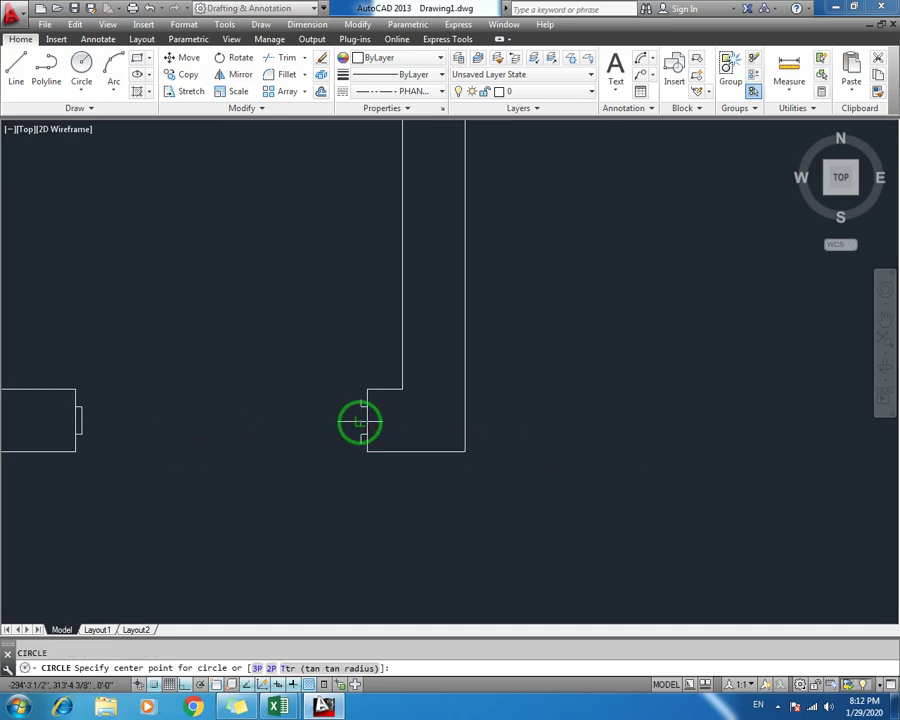
{"action": "left_click", "coordinate": [360, 421]}
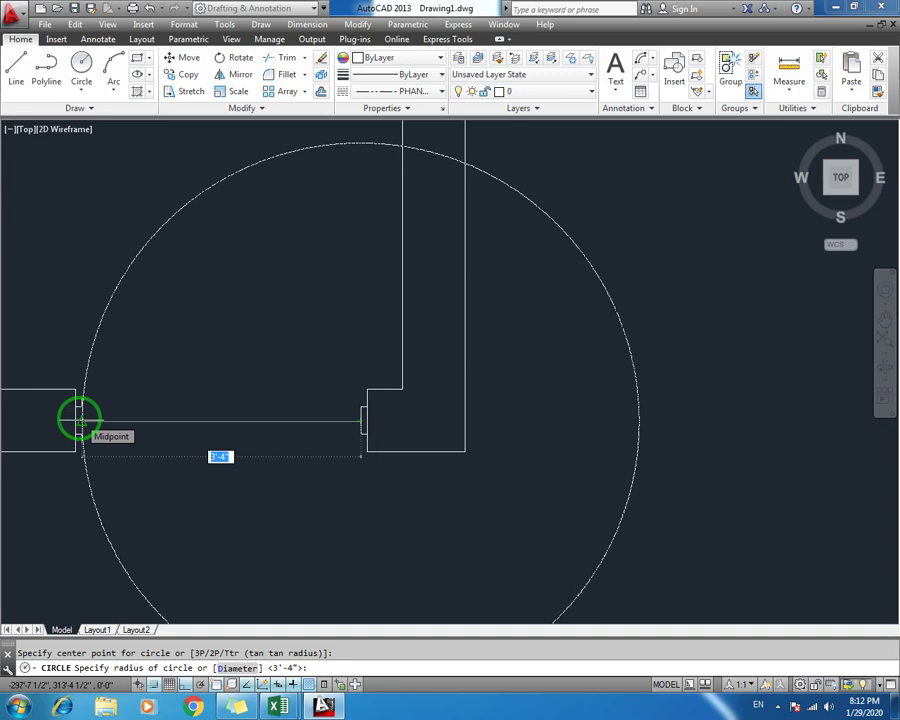
{"action": "left_click", "coordinate": [79, 418]}
{"action": "scroll", "coordinate": [320, 366], "scroll_direction": "down", "scroll_amount": 3}
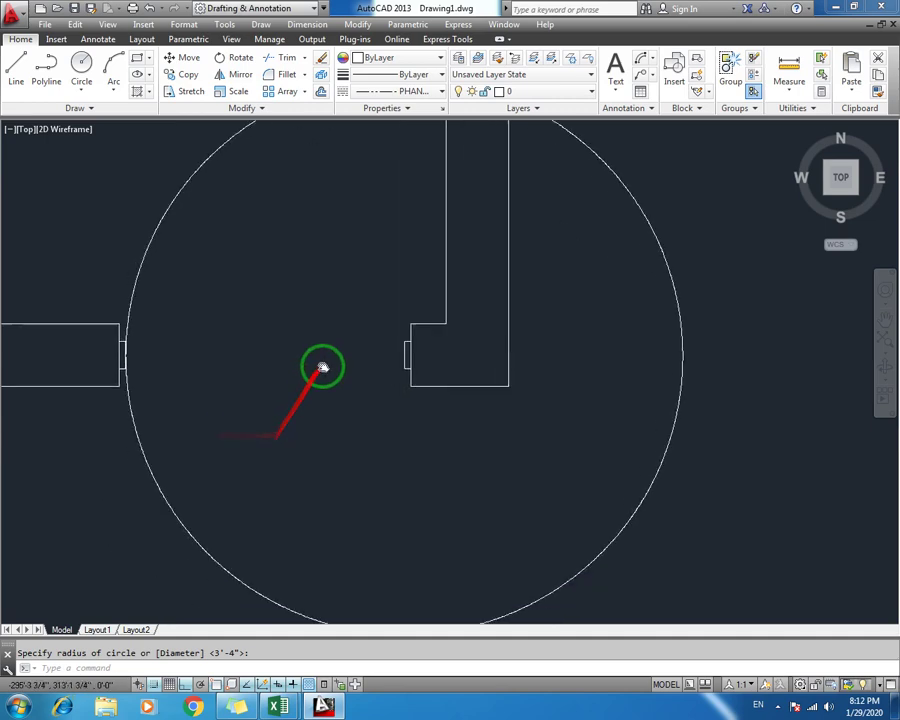
Examine the right door frame, checking which segments form the jamb line and the frame's inner edge
{"action": "middle_click_drag", "start_coordinate": [290, 375], "coordinate": [291, 400]}
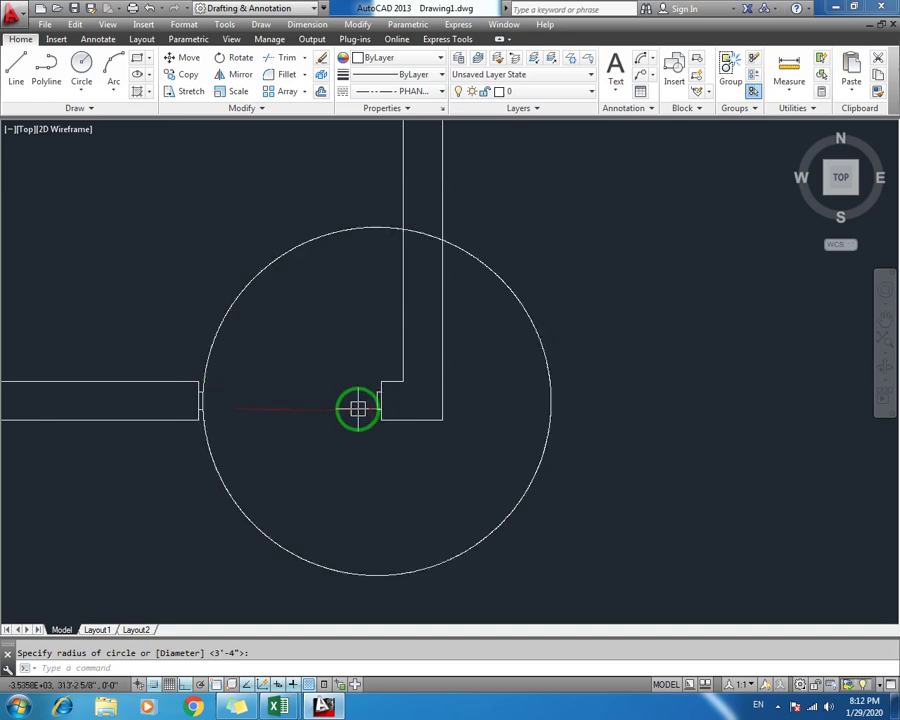
{"action": "scroll", "coordinate": [366, 404], "scroll_direction": "up", "scroll_amount": 2}
{"action": "middle_click_drag", "start_coordinate": [373, 372], "coordinate": [361, 428]}
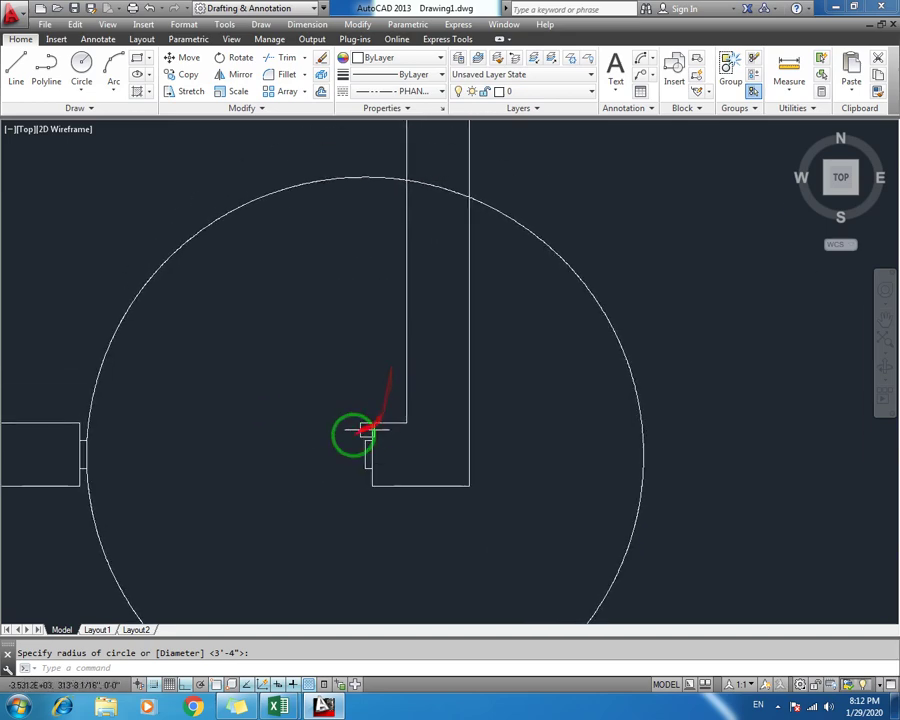
{"action": "middle_click_drag", "start_coordinate": [182, 468], "coordinate": [190, 400]}
{"action": "left_click_drag", "start_coordinate": [366, 390], "coordinate": [315, 332]}
{"action": "scroll", "coordinate": [319, 331], "scroll_direction": "up", "scroll_amount": 2}
{"action": "left_click", "coordinate": [325, 317]}
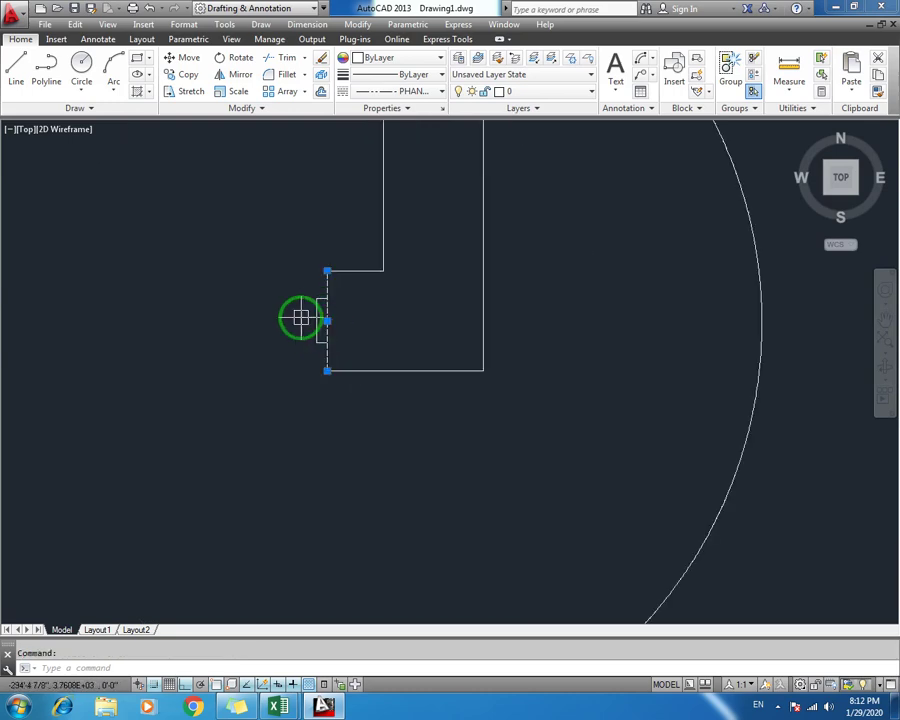
{"action": "key", "text": "Escape"}
{"action": "left_click", "coordinate": [325, 320]}
{"action": "scroll", "coordinate": [290, 372], "scroll_direction": "down", "scroll_amount": 4}
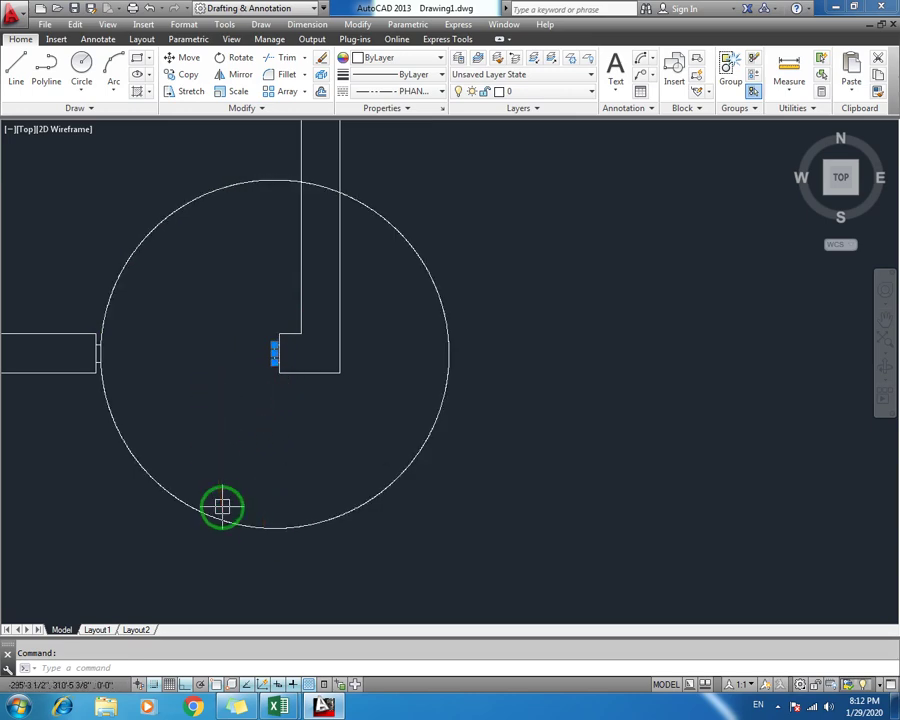
{"action": "key", "text": "Escape"}
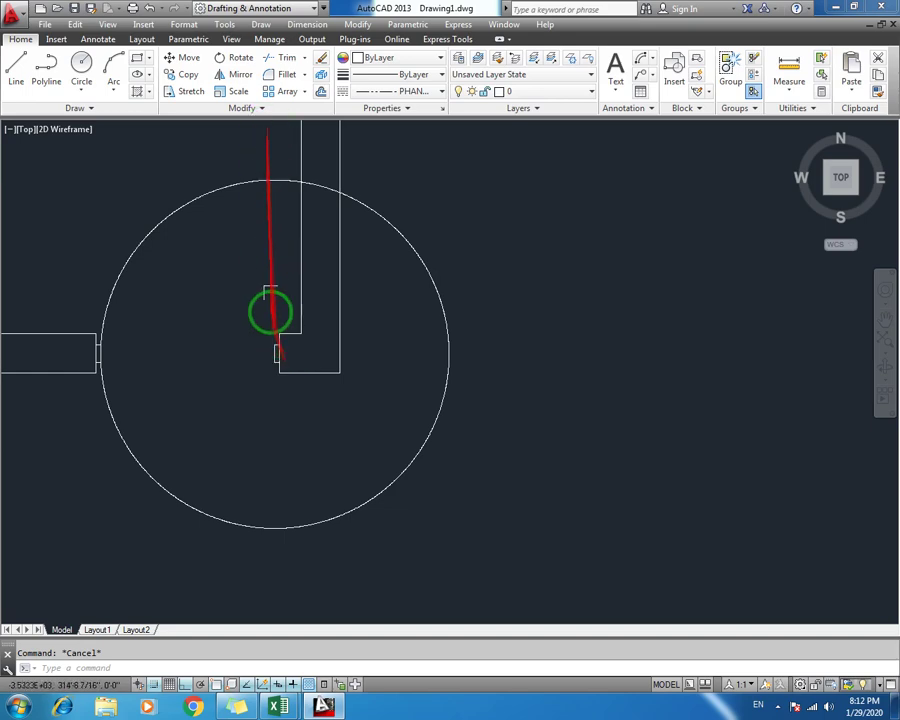
Extend the right door frame's inner edge line upward to meet the door swing circle
{"action": "key", "text": "Return"}
{"action": "key", "text": "Return"}
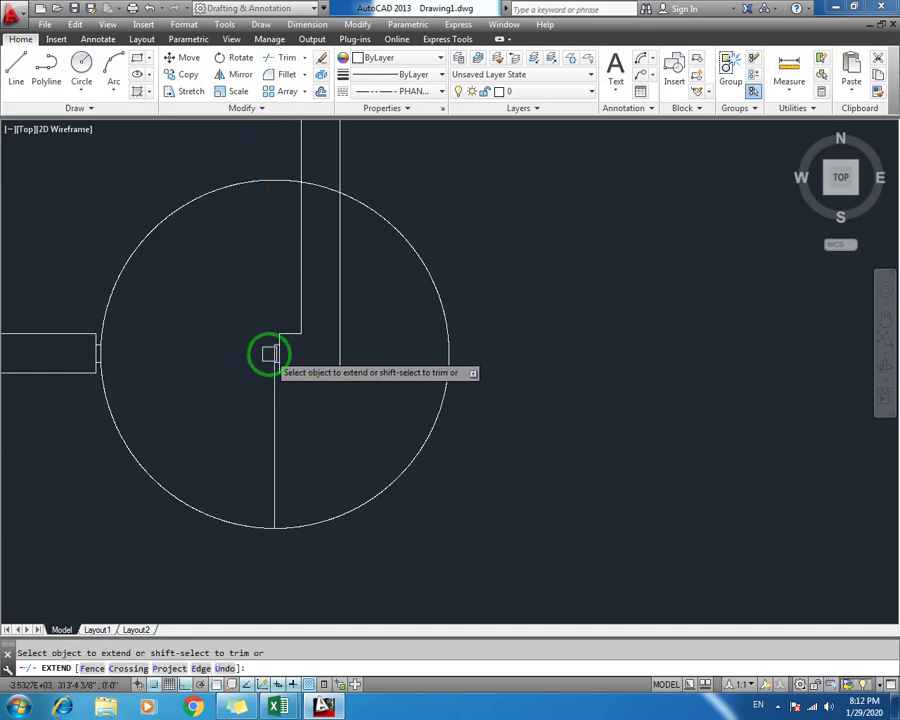
{"action": "scroll", "coordinate": [268, 354], "scroll_direction": "up", "scroll_amount": 2}
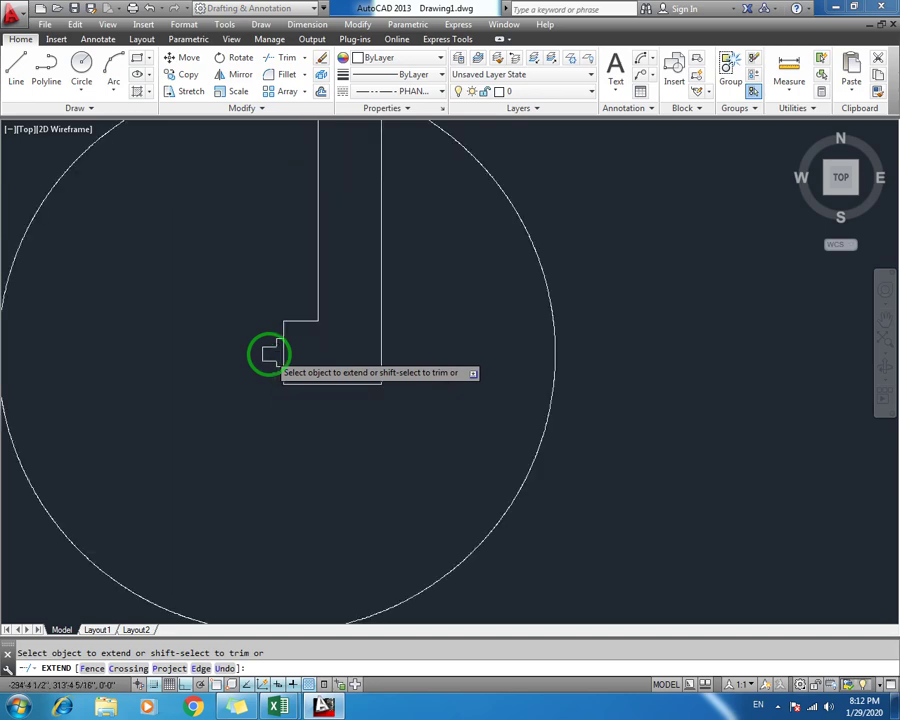
{"action": "middle_click_drag", "start_coordinate": [268, 354], "coordinate": [268, 420]}
{"action": "left_click", "coordinate": [267, 422]}
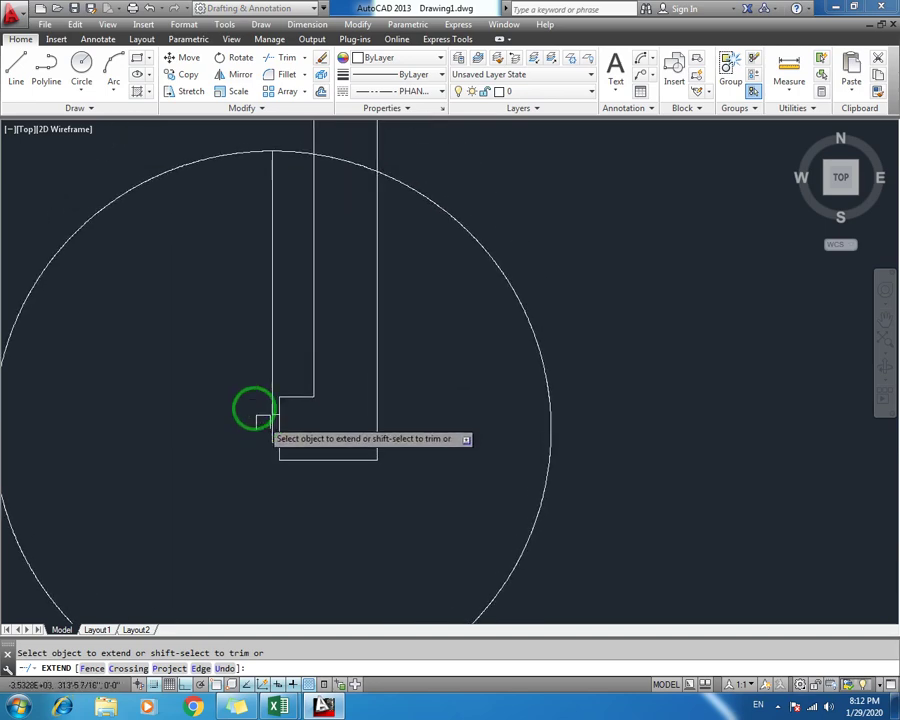
{"action": "key", "text": "Escape"}
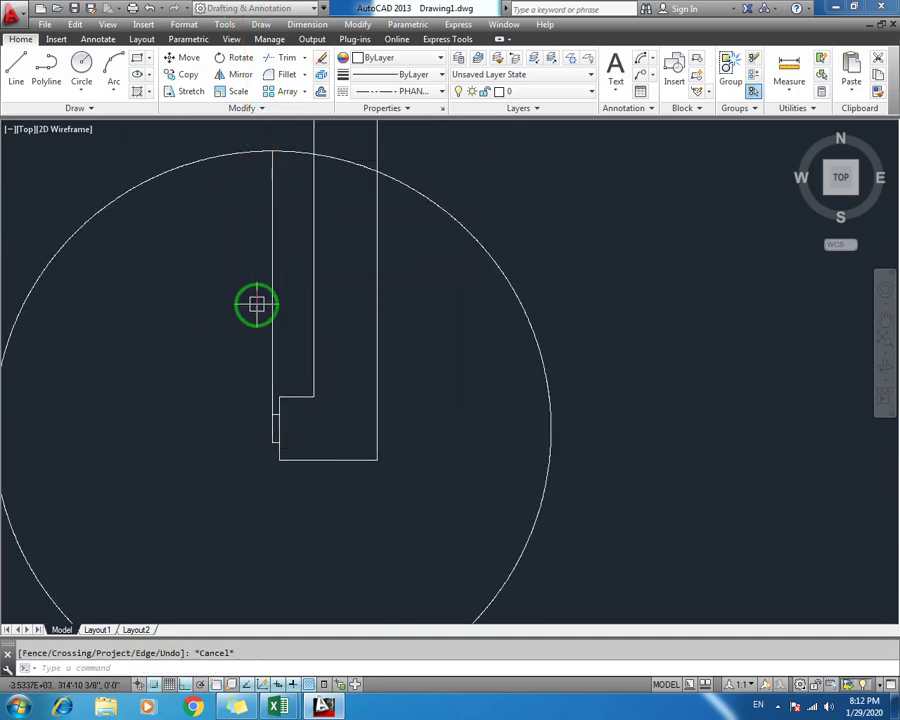
Trim the swing circle to the quarter arc between the left frame and the door line, and erase the leftover arc piece inside the right wall
{"action": "scroll", "coordinate": [257, 303], "scroll_direction": "down", "scroll_amount": 2}
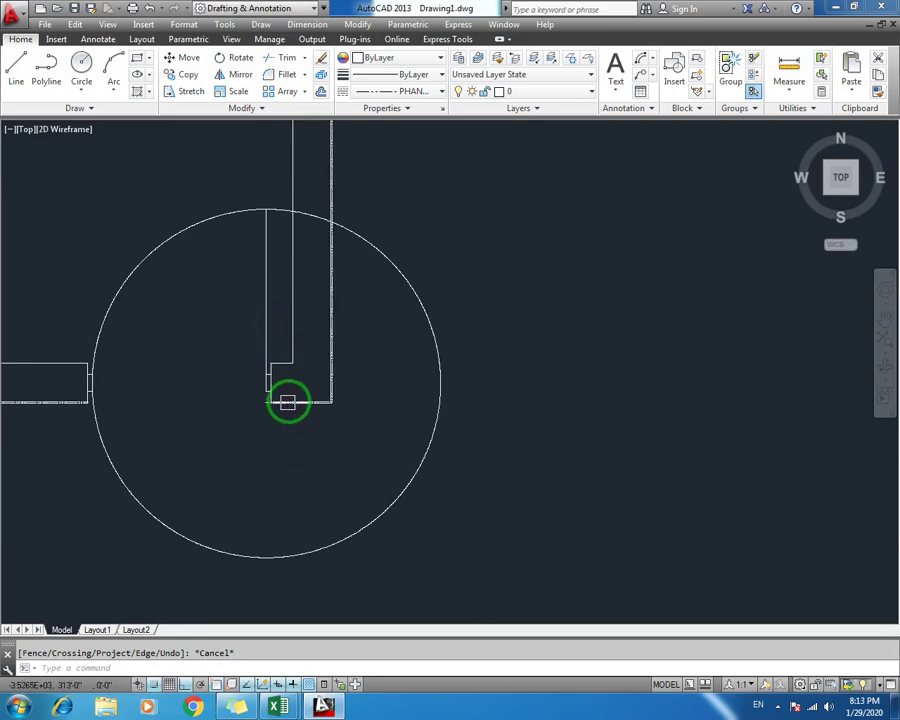
{"action": "middle_click_drag", "start_coordinate": [287, 402], "coordinate": [310, 354]}
{"action": "middle_click_drag", "start_coordinate": [239, 357], "coordinate": [215, 390]}
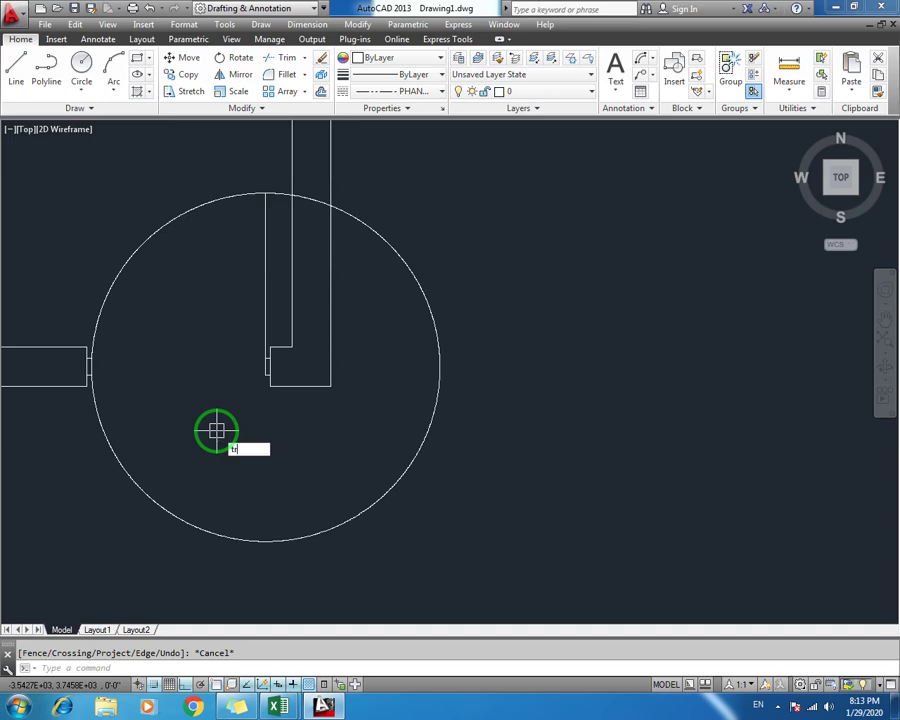
{"action": "key", "text": "Return"}
{"action": "key", "text": "Return"}
{"action": "mouse_move", "coordinate": [220, 425]}
{"action": "left_mouse_down"}
{"action": "mouse_move", "coordinate": [357, 352]}
{"action": "mouse_move", "coordinate": [410, 270]}
{"action": "left_mouse_up"}
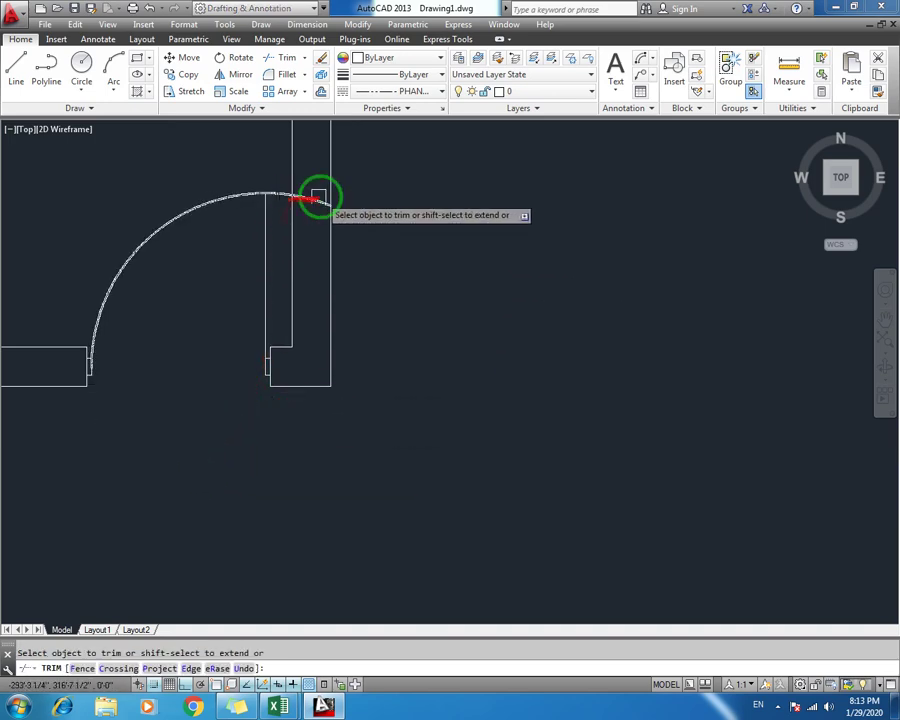
{"action": "left_click", "coordinate": [279, 197]}
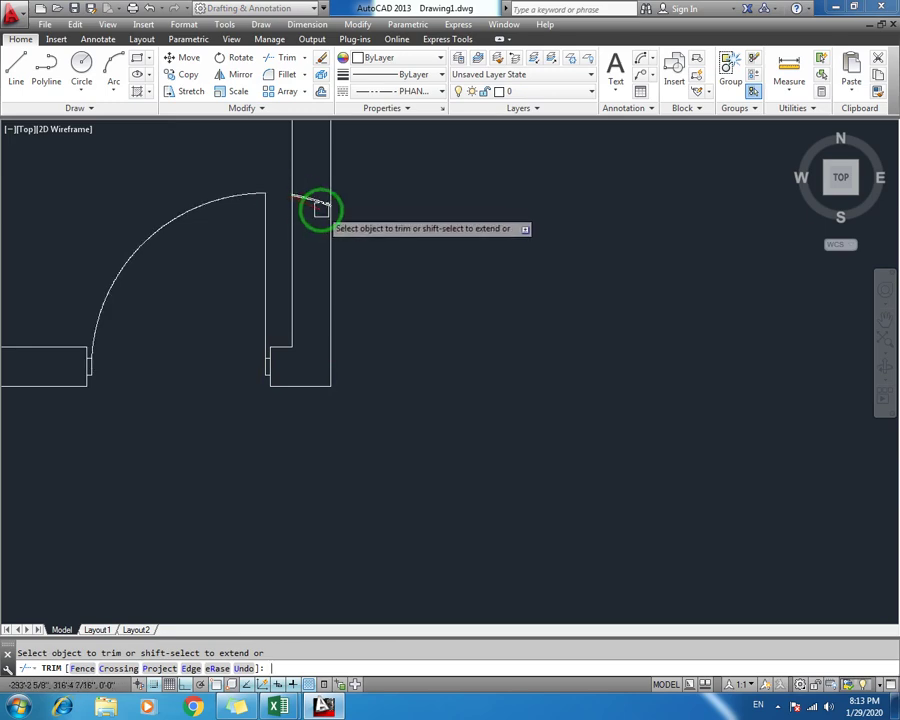
{"action": "key", "text": "Escape"}
{"action": "left_click", "coordinate": [312, 200]}
{"action": "left_click", "coordinate": [312, 200]}
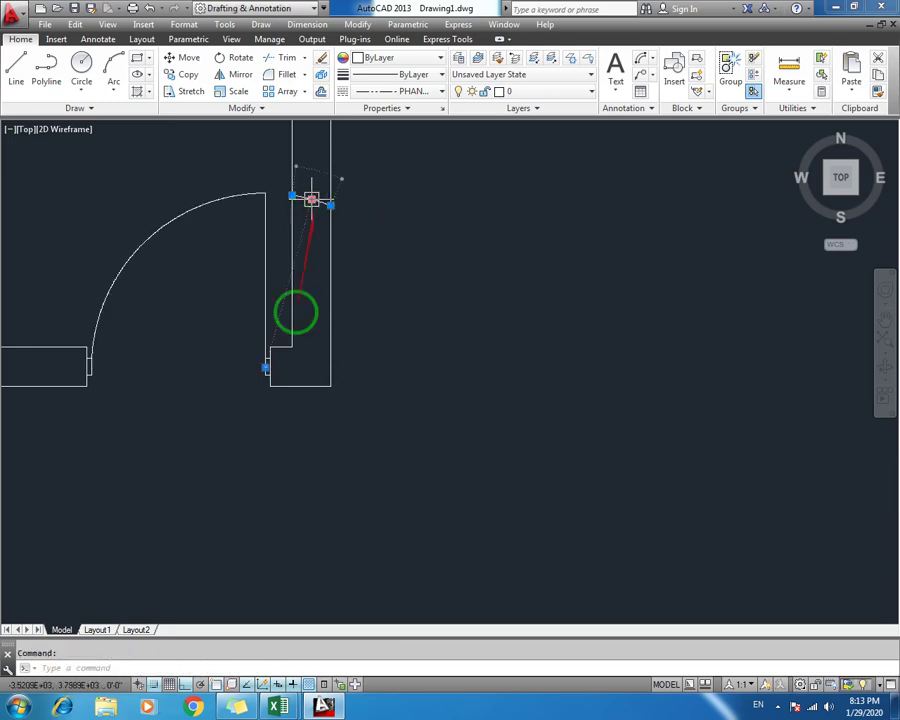
Add an aligned dimension below the bottom wall, from the doorway's left outer corner to the room's outer left corner
{"action": "scroll", "coordinate": [330, 224], "scroll_direction": "down", "scroll_amount": 2}
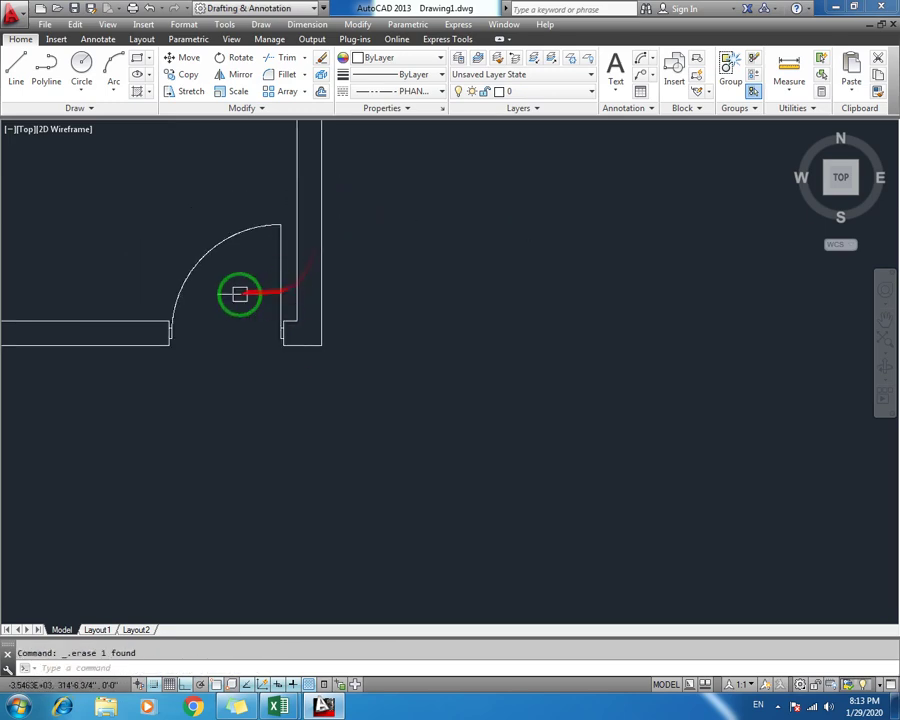
{"action": "middle_click_drag", "start_coordinate": [238, 292], "coordinate": [310, 290]}
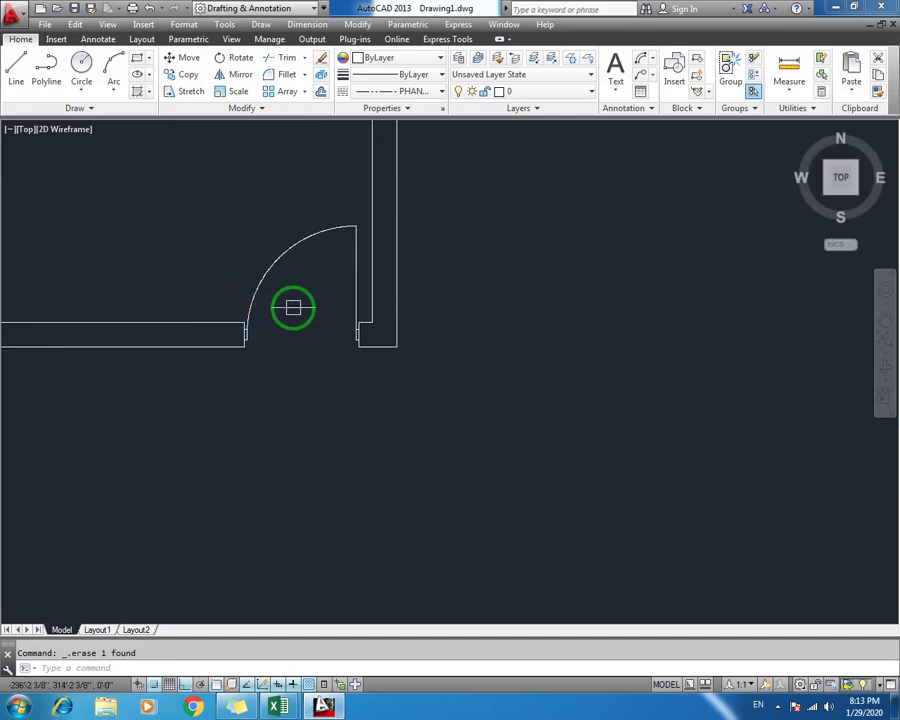
{"action": "scroll", "coordinate": [300, 318], "scroll_direction": "down", "scroll_amount": 2}
{"action": "scroll", "coordinate": [314, 322], "scroll_direction": "up", "scroll_amount": 4}
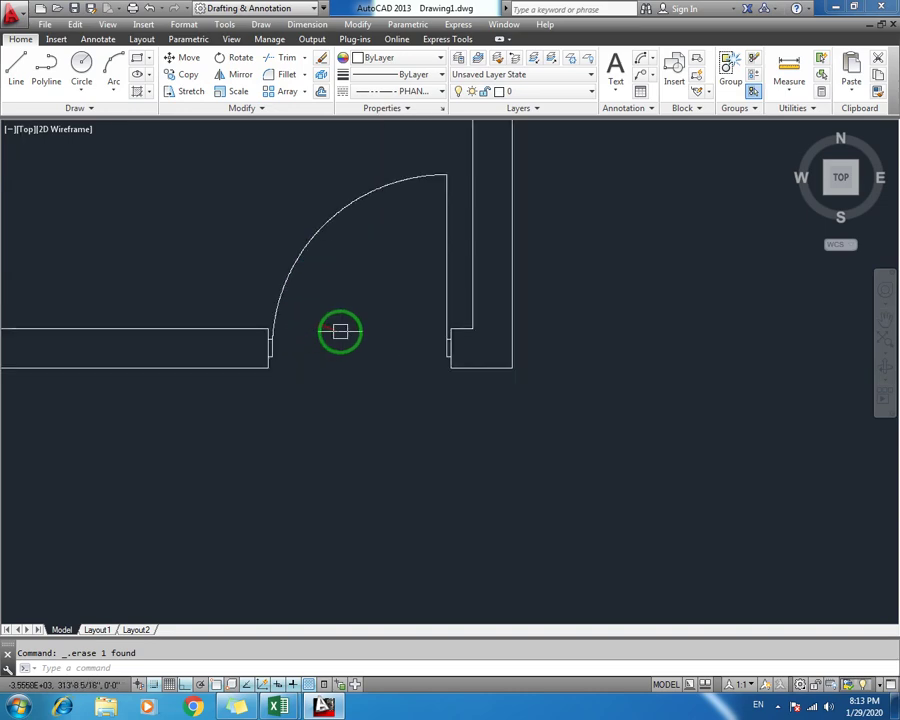
{"action": "scroll", "coordinate": [340, 331], "scroll_direction": "down", "scroll_amount": 2}
{"action": "middle_click_drag", "start_coordinate": [299, 331], "coordinate": [370, 353]}
{"action": "middle_click_drag", "start_coordinate": [311, 233], "coordinate": [325, 303]}
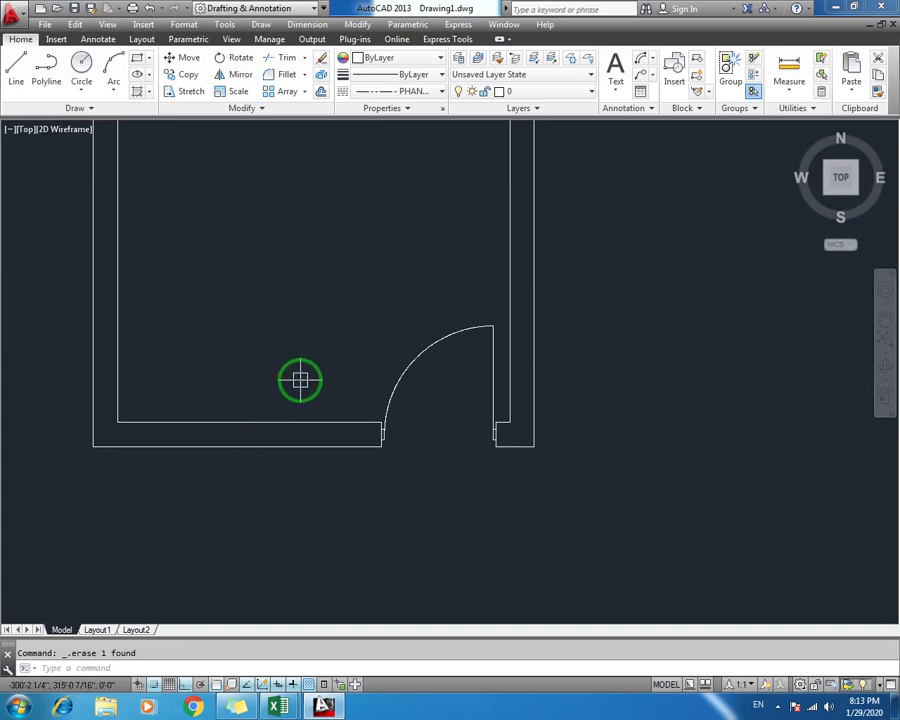
{"action": "type", "text": "oal"}
{"action": "key", "text": "Return"}
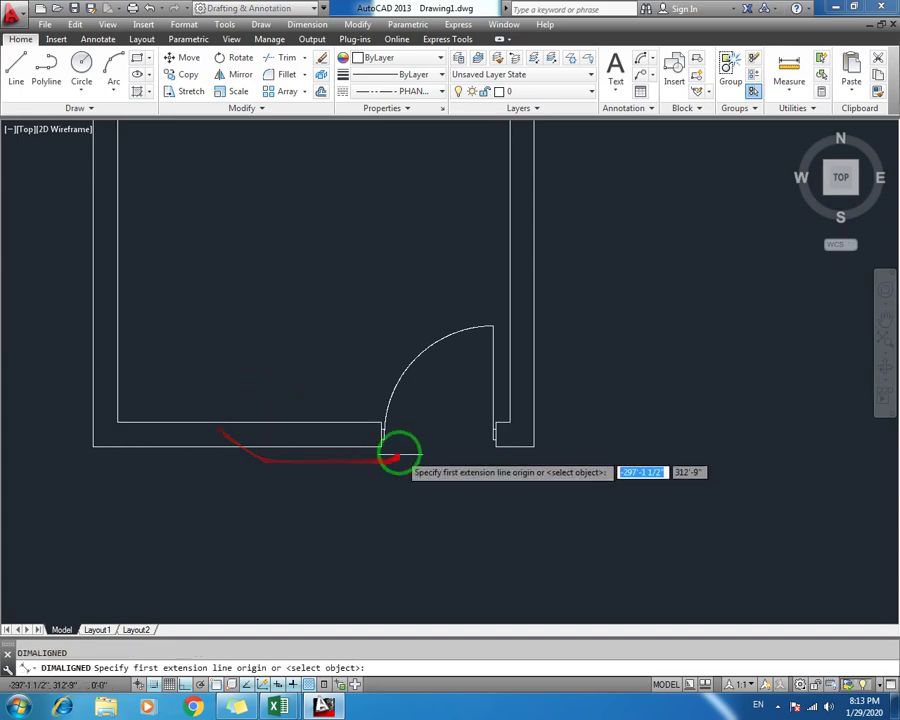
{"action": "left_click", "coordinate": [380, 446]}
{"action": "left_click", "coordinate": [84, 454]}
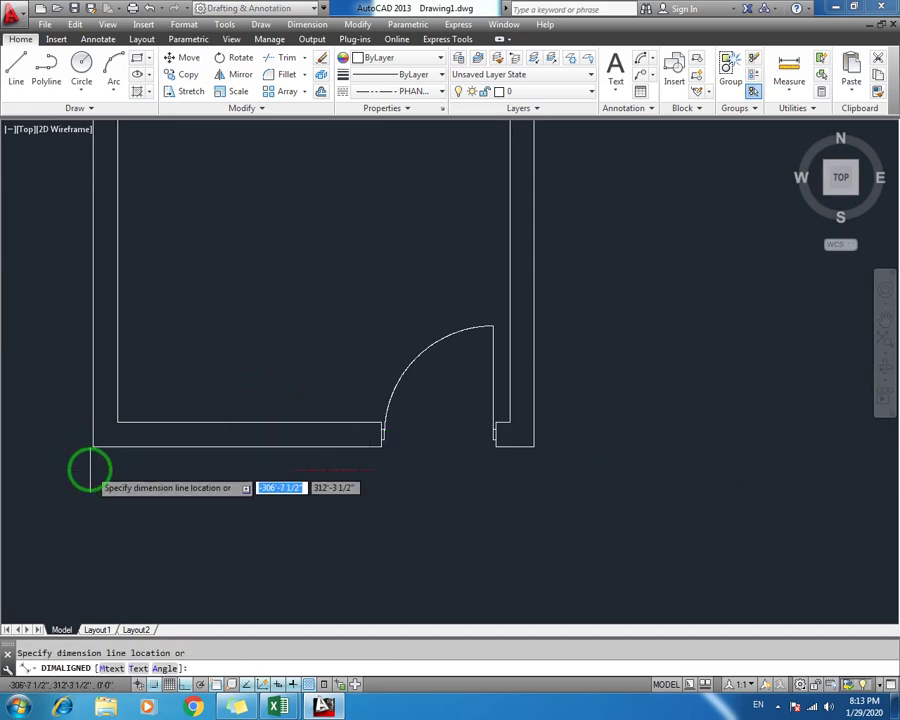
{"action": "left_click", "coordinate": [189, 481]}
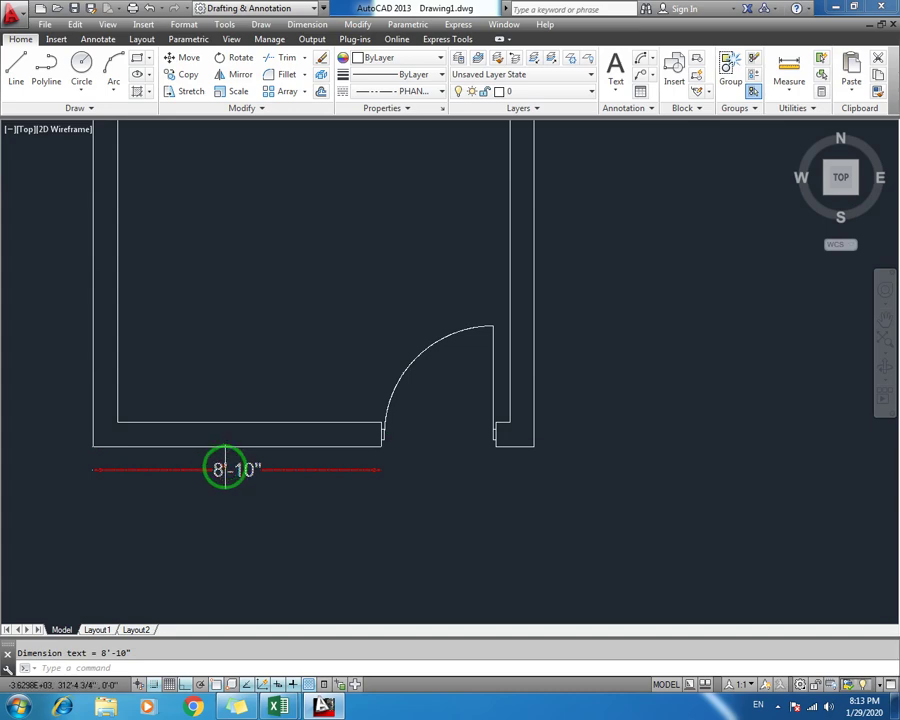
Delete the aligned dimension below the bottom wall
{"action": "left_click", "coordinate": [218, 462]}
{"action": "left_click", "coordinate": [196, 484]}
{"action": "key", "text": "Escape"}
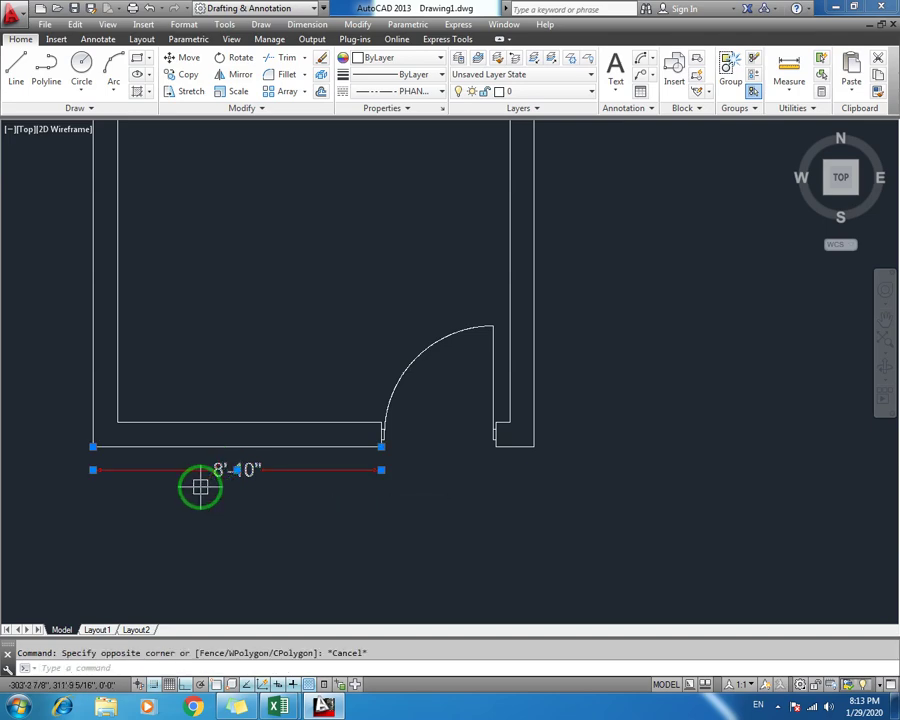
{"action": "key", "text": "Escape"}
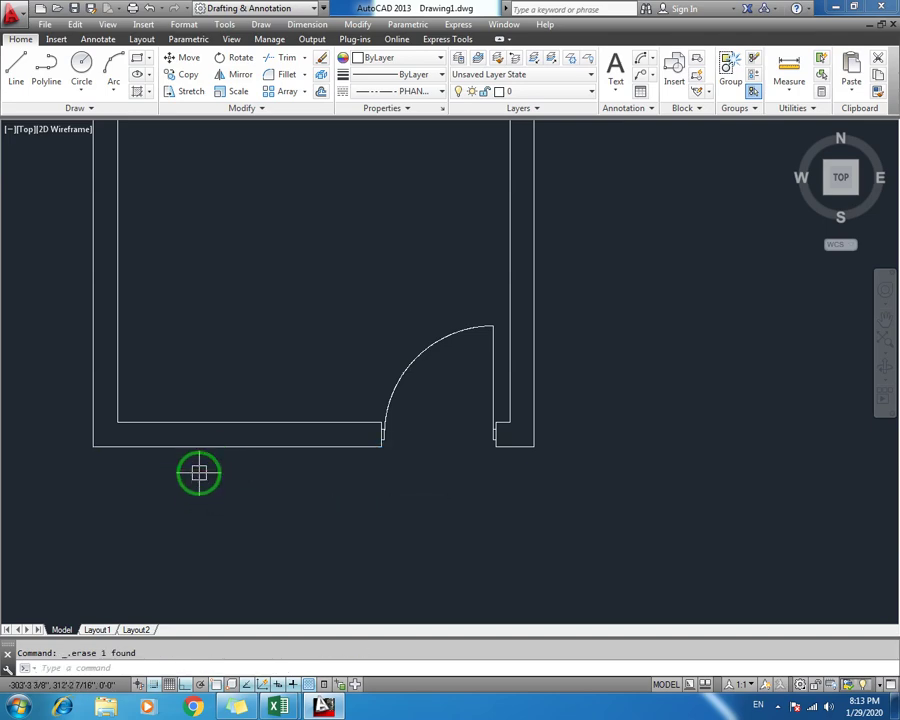
Dimension the bottom wall's inner face from the doorway's left jamb to the inner left corner, then delete that dimension
{"action": "type", "text": "l"}
{"action": "key", "text": "Return"}
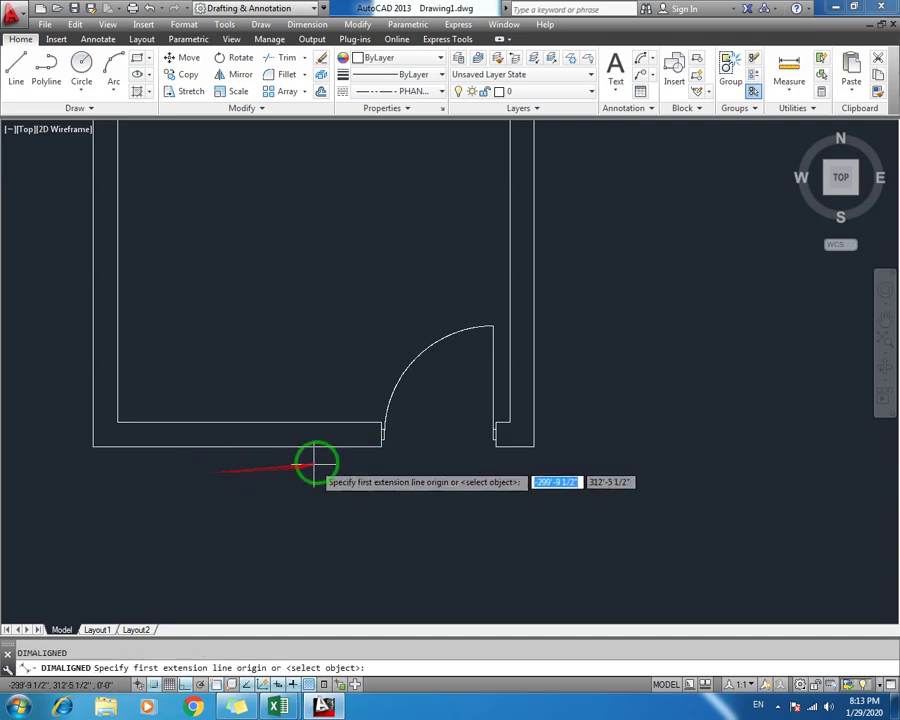
{"action": "left_click", "coordinate": [381, 422]}
{"action": "left_click", "coordinate": [119, 419]}
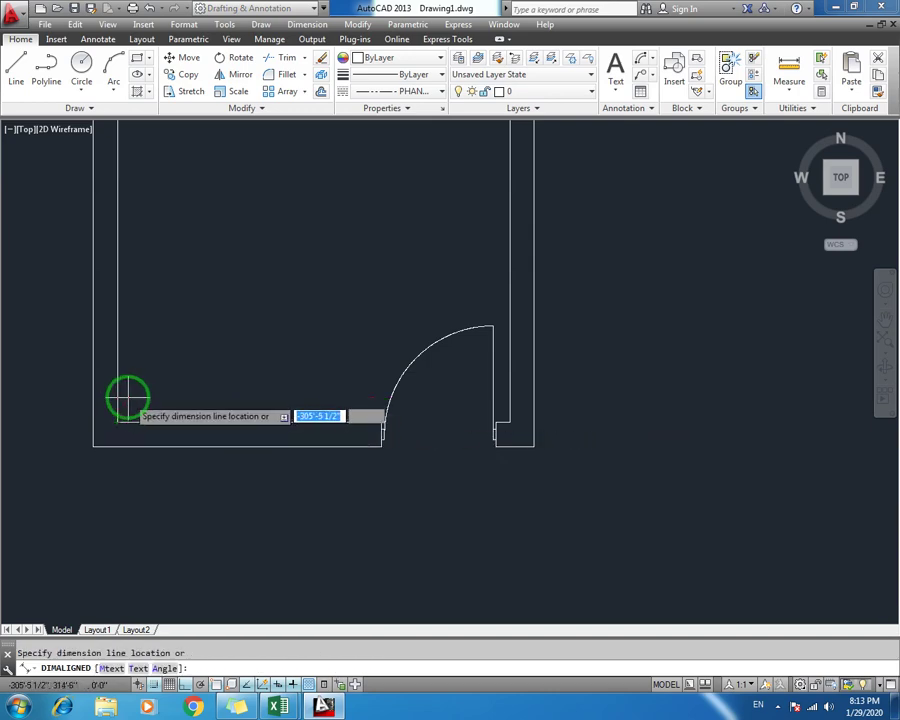
{"action": "left_click", "coordinate": [128, 388]}
{"action": "left_click", "coordinate": [239, 391]}
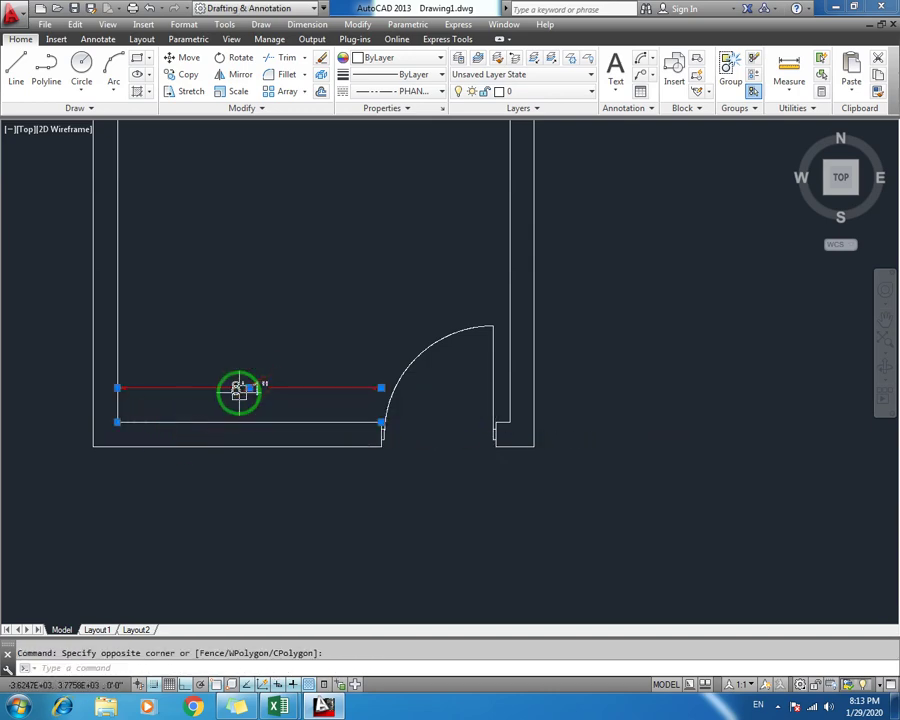
{"action": "key", "text": "Delete"}
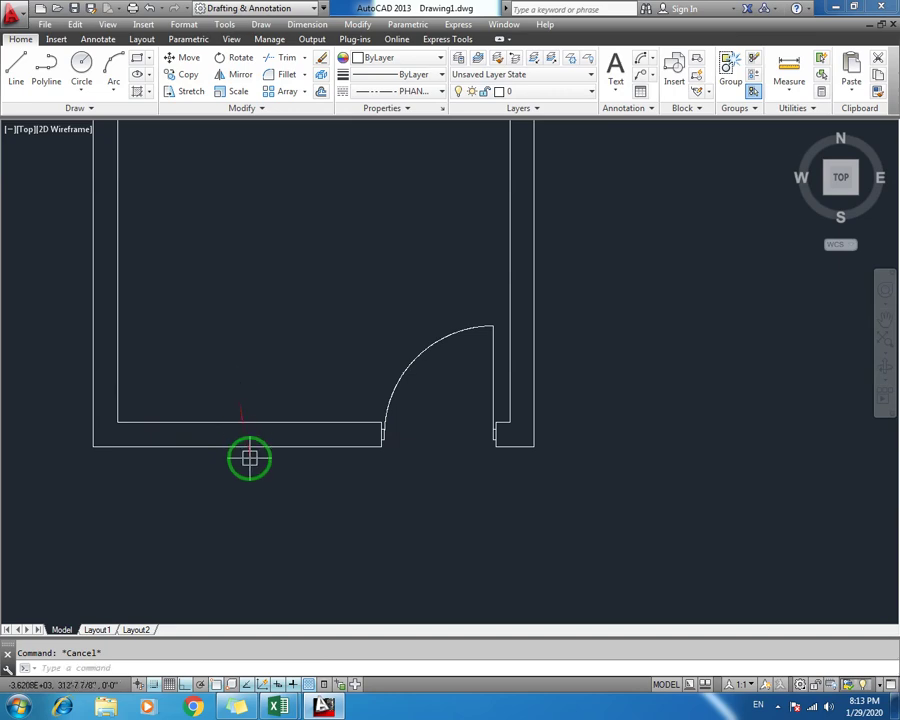
Copy the doorway's left jamb line 4' to the left along the bottom wall
{"action": "mouse_move", "coordinate": [234, 448]}
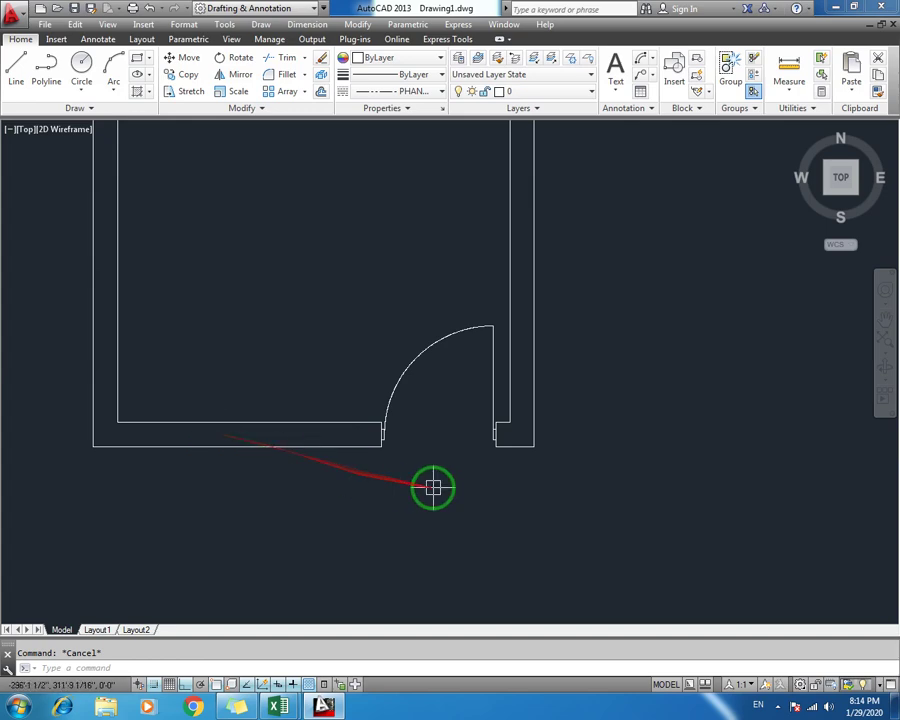
{"action": "scroll", "coordinate": [382, 442], "scroll_direction": "up", "scroll_amount": 4}
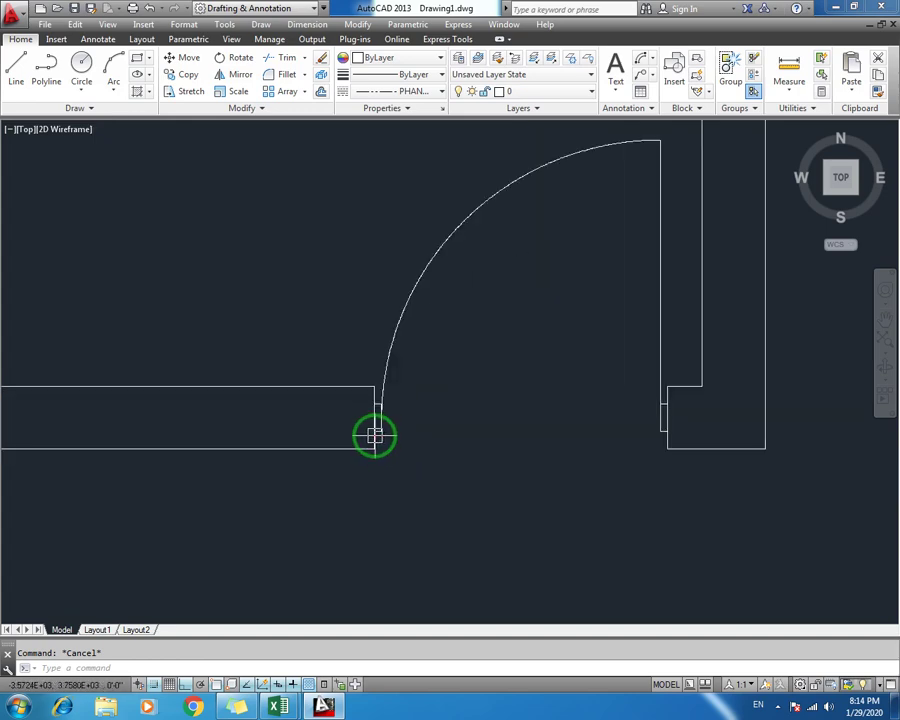
{"action": "left_click", "coordinate": [379, 430]}
{"action": "key", "text": "Escape"}
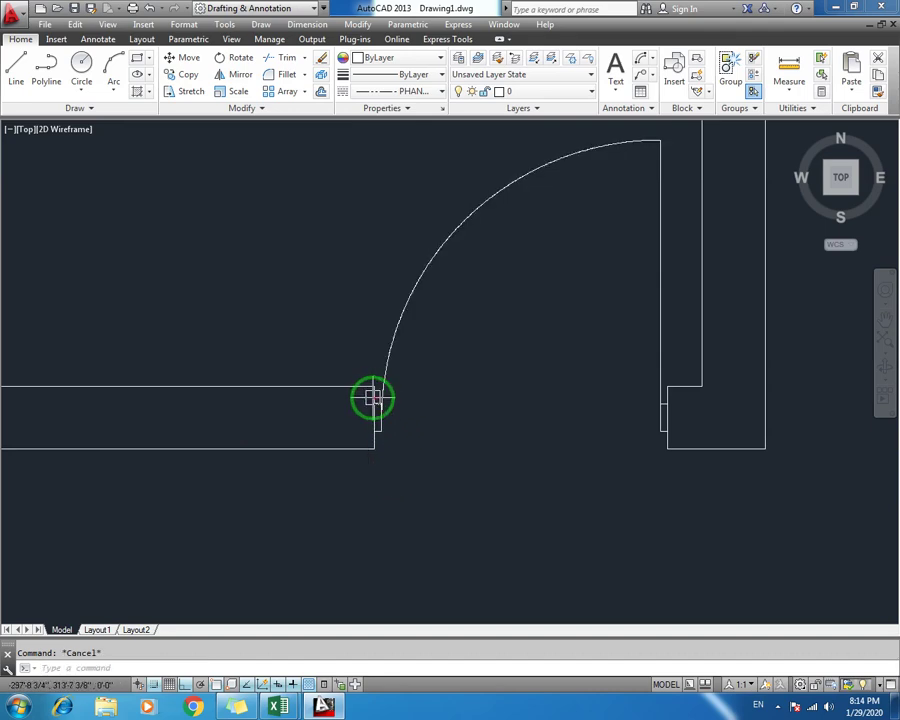
{"action": "scroll", "coordinate": [372, 401], "scroll_direction": "up", "scroll_amount": 8}
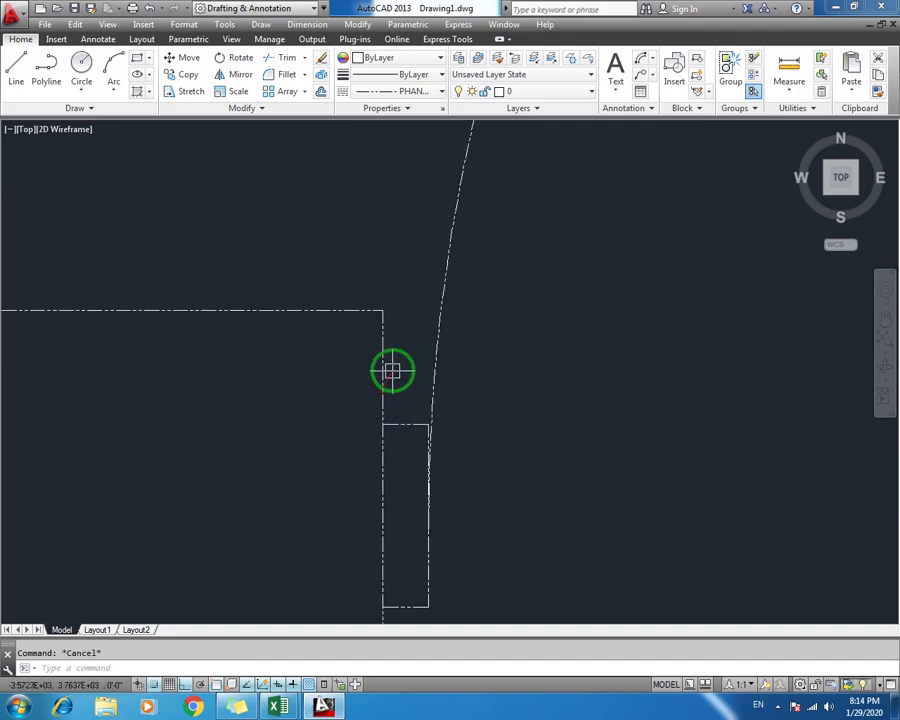
{"action": "left_click", "coordinate": [392, 370]}
{"action": "left_click", "coordinate": [362, 388]}
{"action": "scroll", "coordinate": [393, 440], "scroll_direction": "down", "scroll_amount": 8}
{"action": "middle_click_drag", "start_coordinate": [414, 489], "coordinate": [498, 388]}
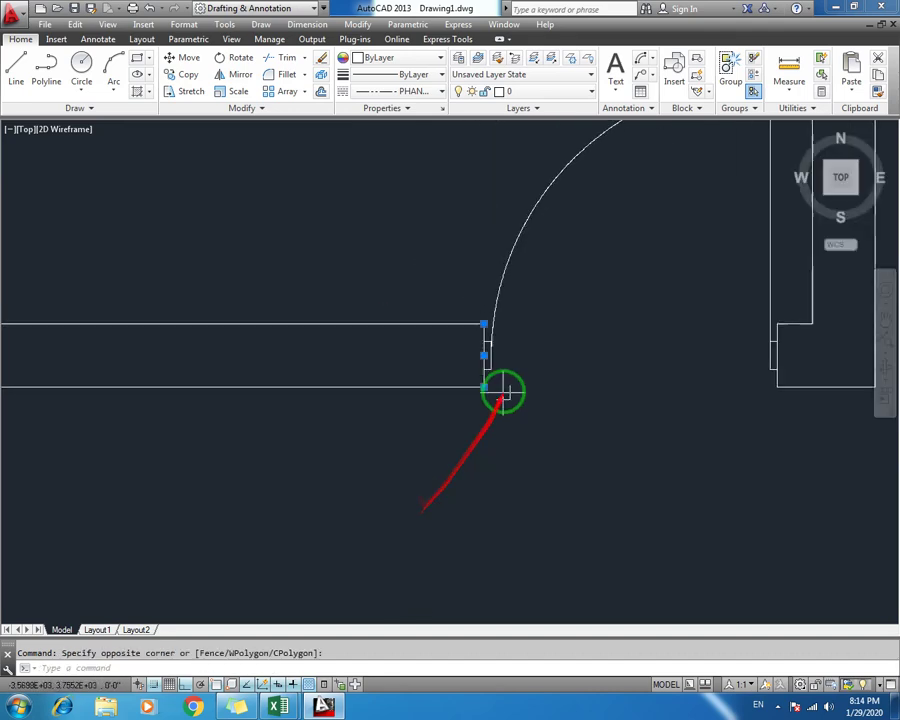
{"action": "scroll", "coordinate": [440, 418], "scroll_direction": "down", "scroll_amount": 3}
{"action": "middle_click_drag", "start_coordinate": [434, 446], "coordinate": [427, 481]}
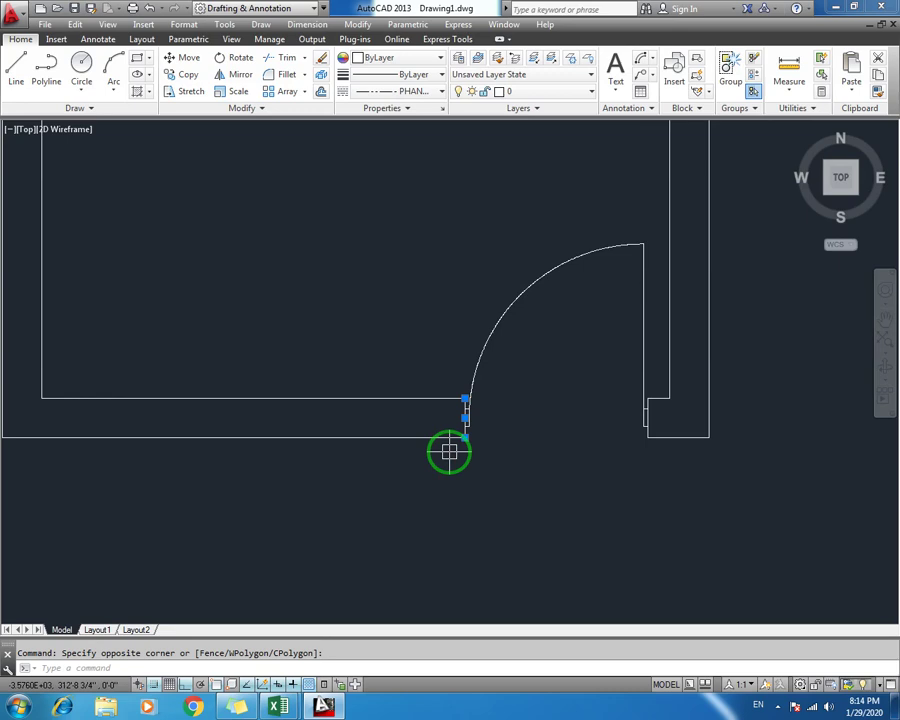
{"action": "left_click_drag", "start_coordinate": [480, 414], "coordinate": [479, 469]}
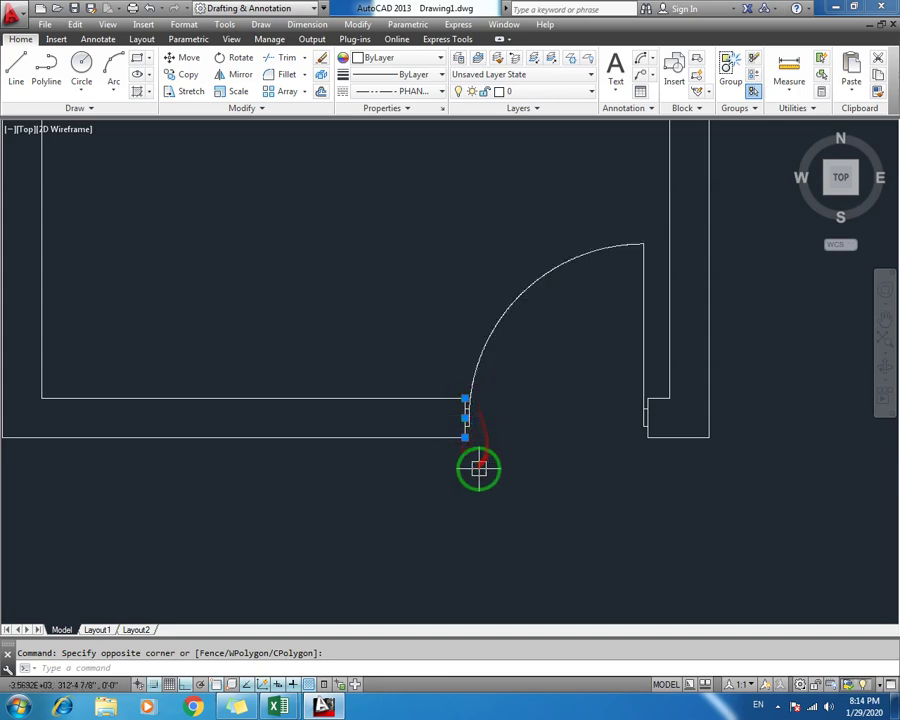
{"action": "type", "text": "co"}
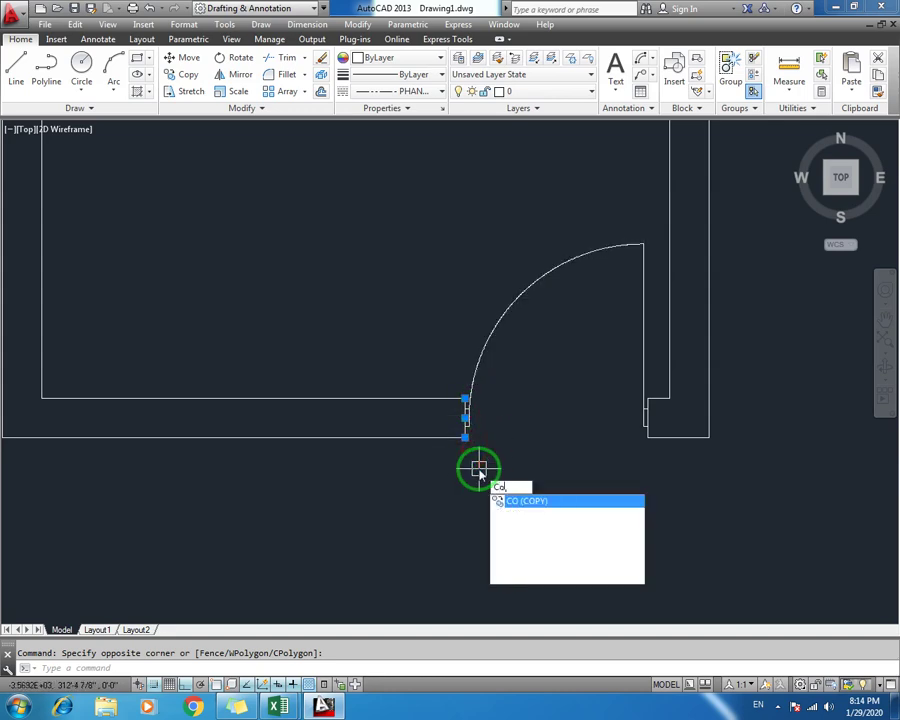
{"action": "key", "text": "Return"}
{"action": "left_click", "coordinate": [465, 436]}
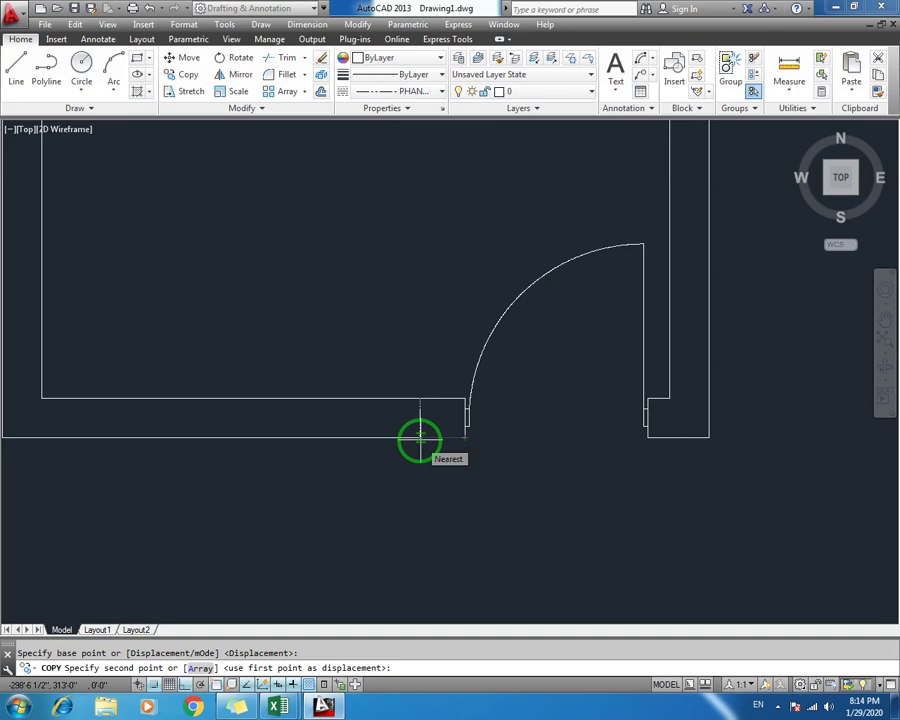
{"action": "type", "text": "4'"}
{"action": "key", "text": "Return"}
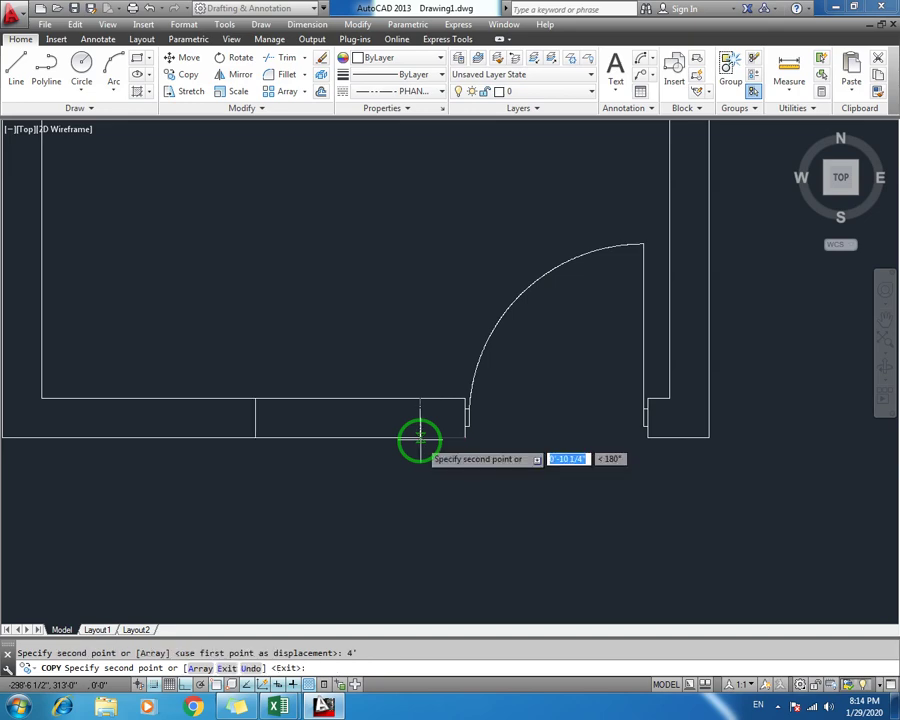
{"action": "scroll", "coordinate": [338, 450], "scroll_direction": "down", "scroll_amount": 2}
{"action": "key", "text": "Escape"}
{"action": "middle_click_drag", "start_coordinate": [330, 445], "coordinate": [296, 456]}
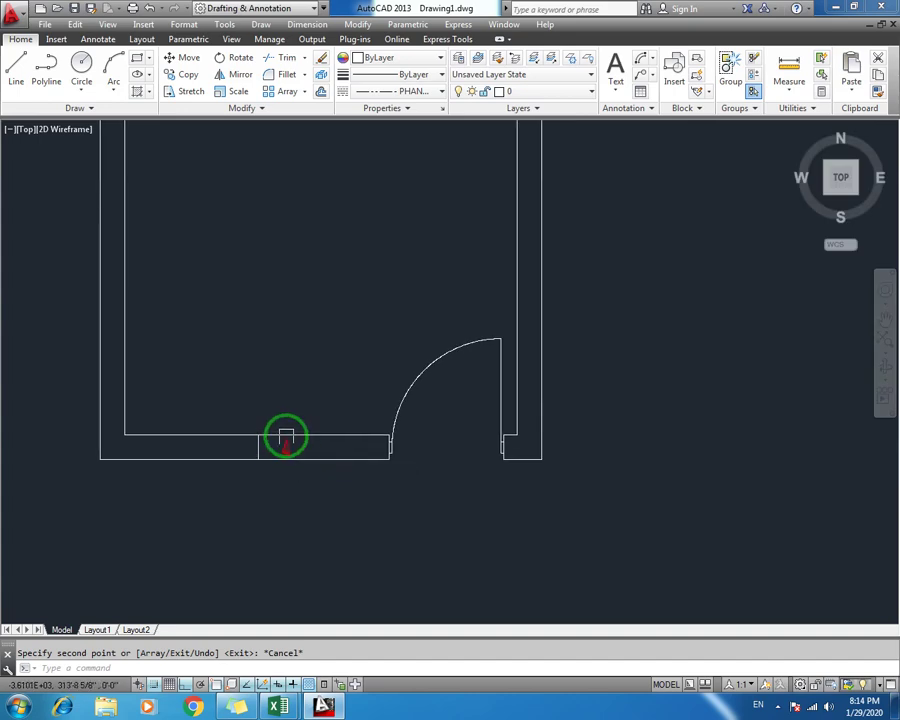
Offset the copied line in the bottom wall by 2' to both its left and right sides
{"action": "scroll", "coordinate": [287, 436], "scroll_direction": "up", "scroll_amount": 2}
{"action": "scroll", "coordinate": [277, 476], "scroll_direction": "down", "scroll_amount": 2}
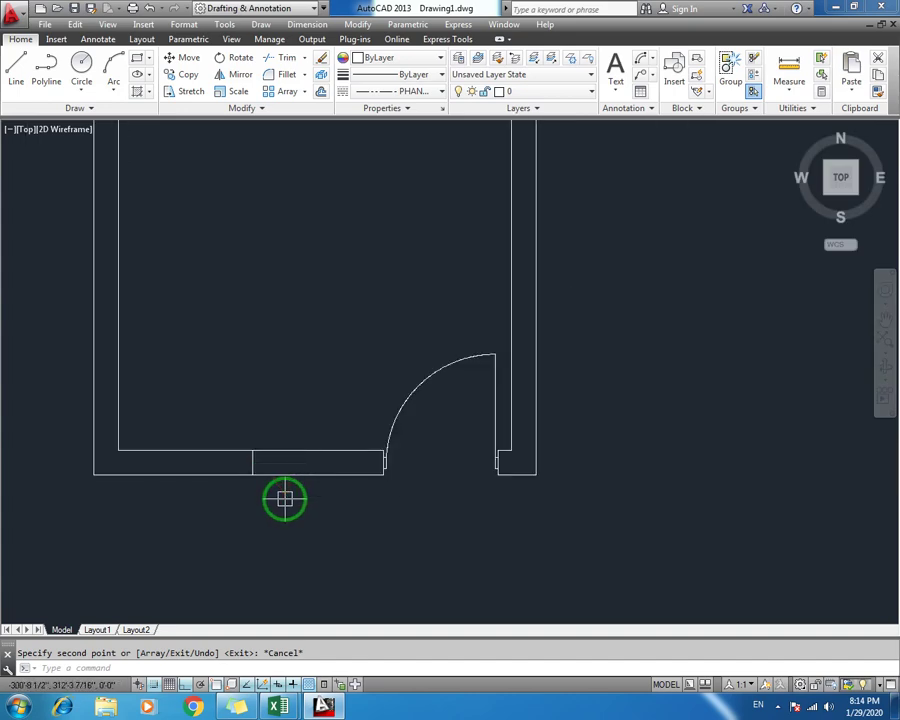
{"action": "key", "text": "Return"}
{"action": "type", "text": "2"}
{"action": "key", "text": "Return"}
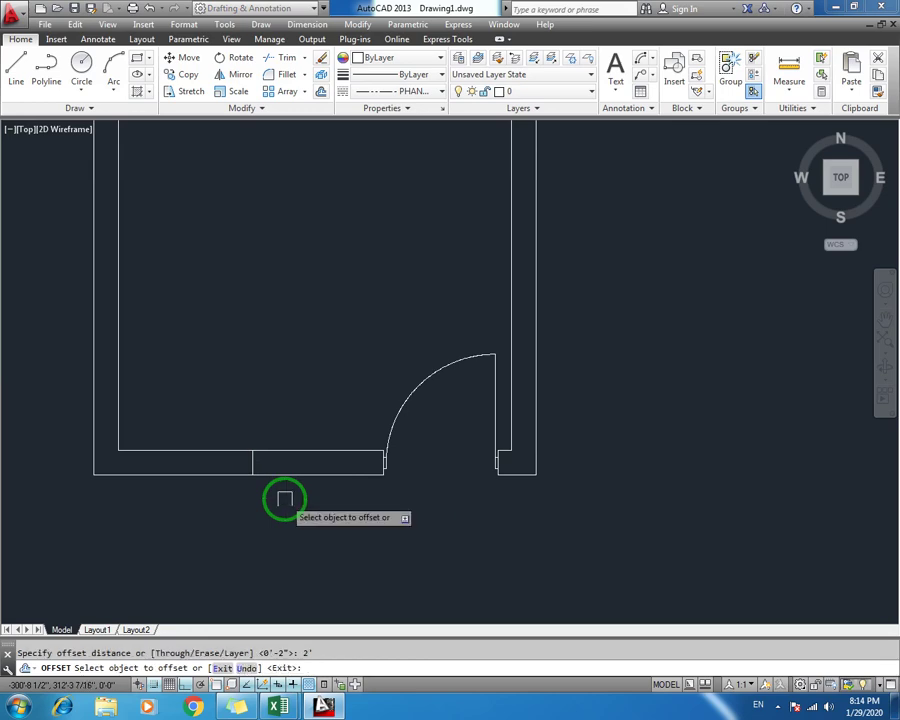
{"action": "left_click", "coordinate": [243, 463]}
{"action": "left_click", "coordinate": [262, 462]}
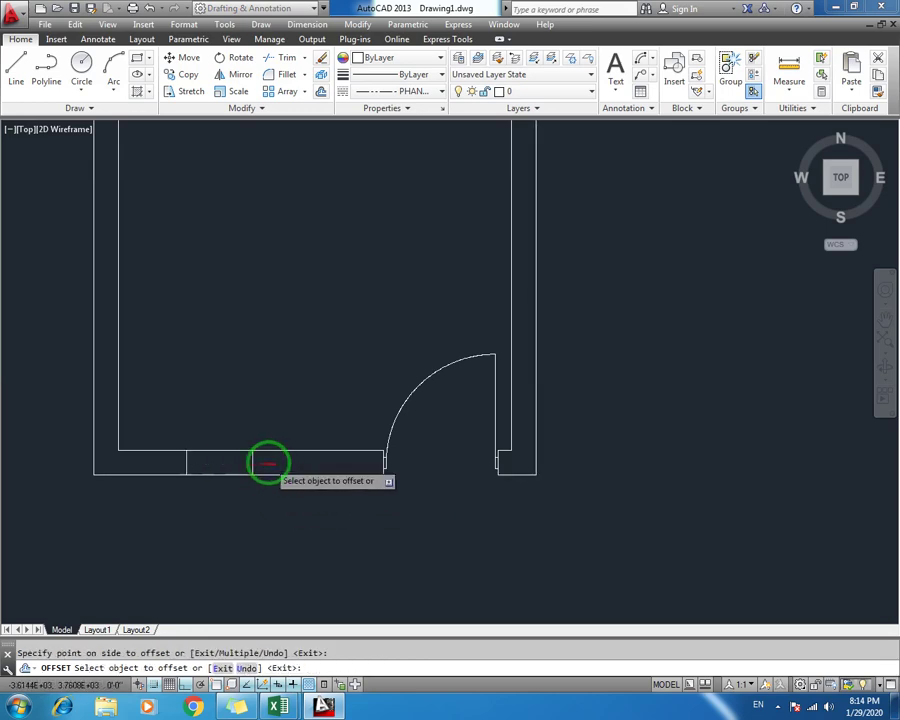
{"action": "left_click", "coordinate": [255, 462]}
{"action": "left_click", "coordinate": [330, 474]}
{"action": "key", "text": "Escape"}
Delete the middle line between the two offset lines in the bottom wall
{"action": "left_click", "coordinate": [249, 460]}
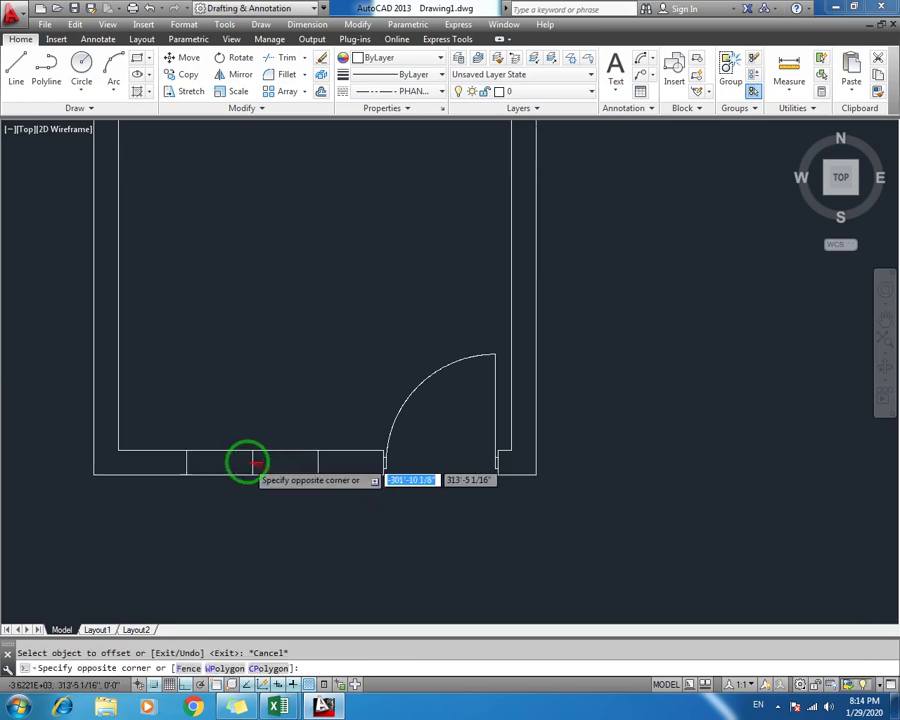
{"action": "left_click", "coordinate": [243, 461]}
{"action": "key", "text": "Delete"}
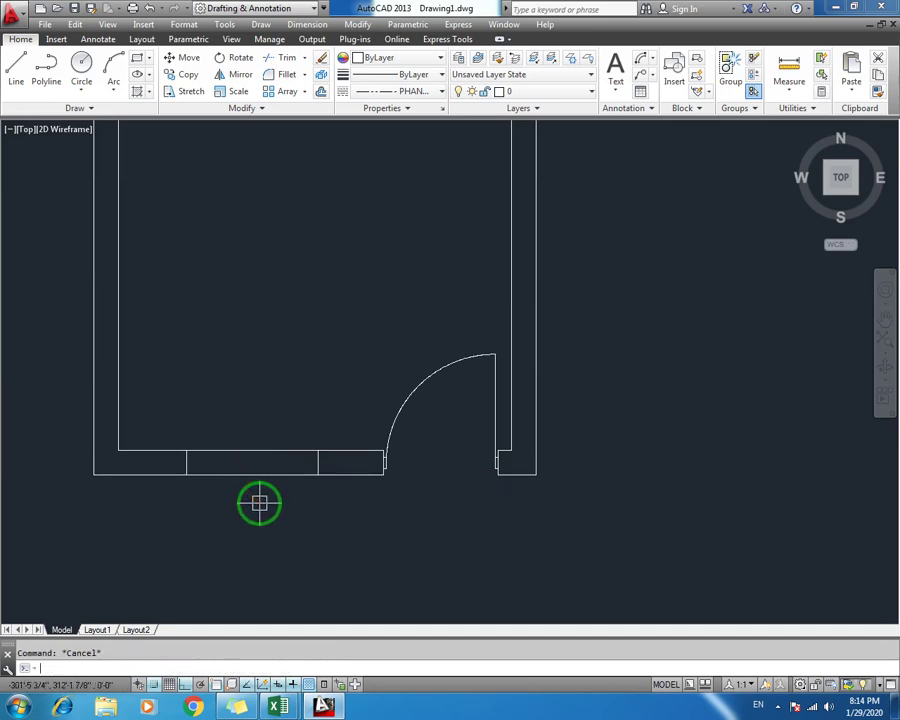
Trim the bottom wall's inner and outer lines between the two offset lines to open the window gap
{"action": "type", "text": "r"}
{"action": "key", "text": "Return"}
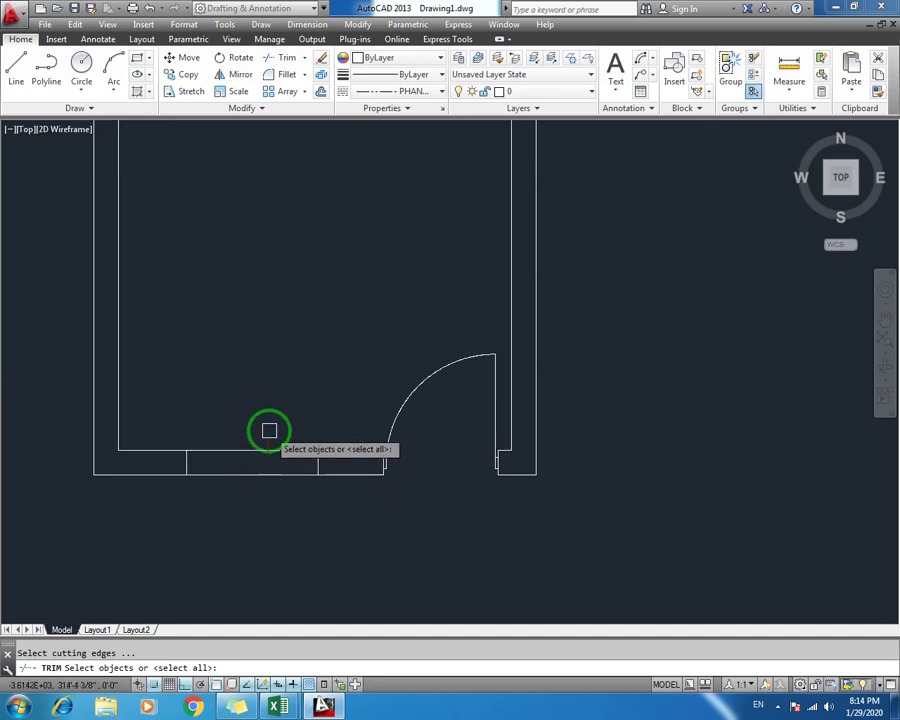
{"action": "key", "text": "Return"}
{"action": "left_click", "coordinate": [268, 436]}
{"action": "left_click", "coordinate": [247, 492]}
{"action": "key", "text": "Escape"}
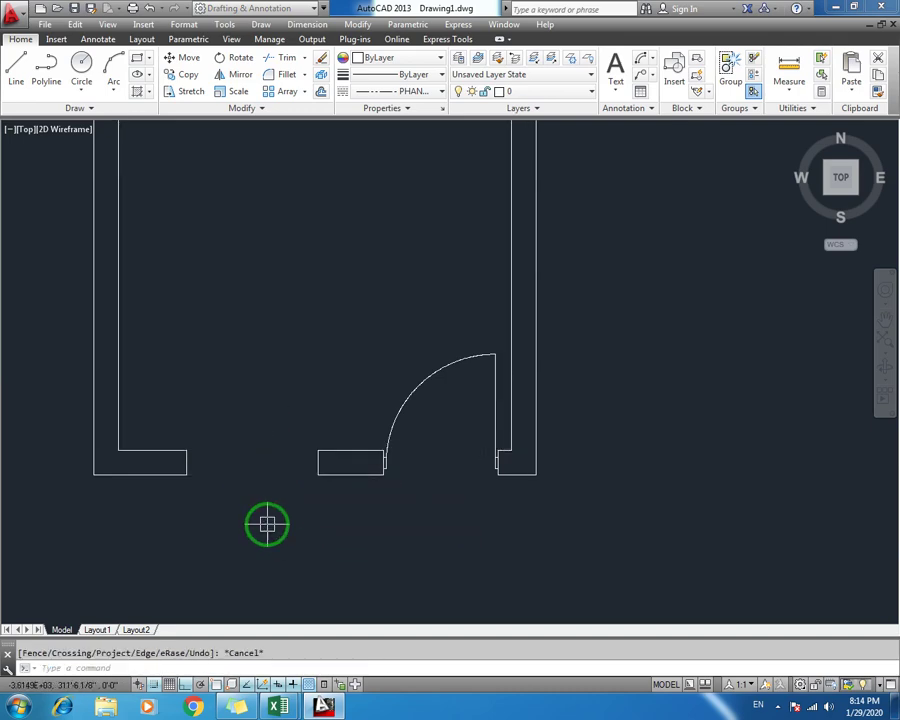
Draw a line across the window opening along the bottom wall's inner face, from jamb to jamb
{"action": "type", "text": "l"}
{"action": "key", "text": "Return"}
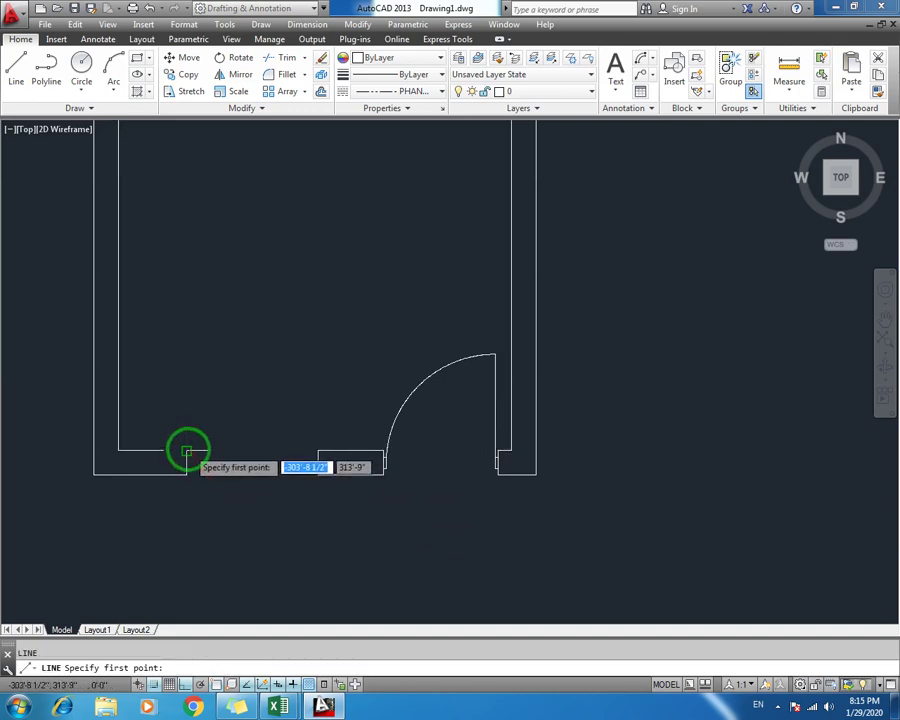
{"action": "left_click", "coordinate": [186, 450]}
{"action": "left_click", "coordinate": [317, 450]}
{"action": "key", "text": "Escape"}
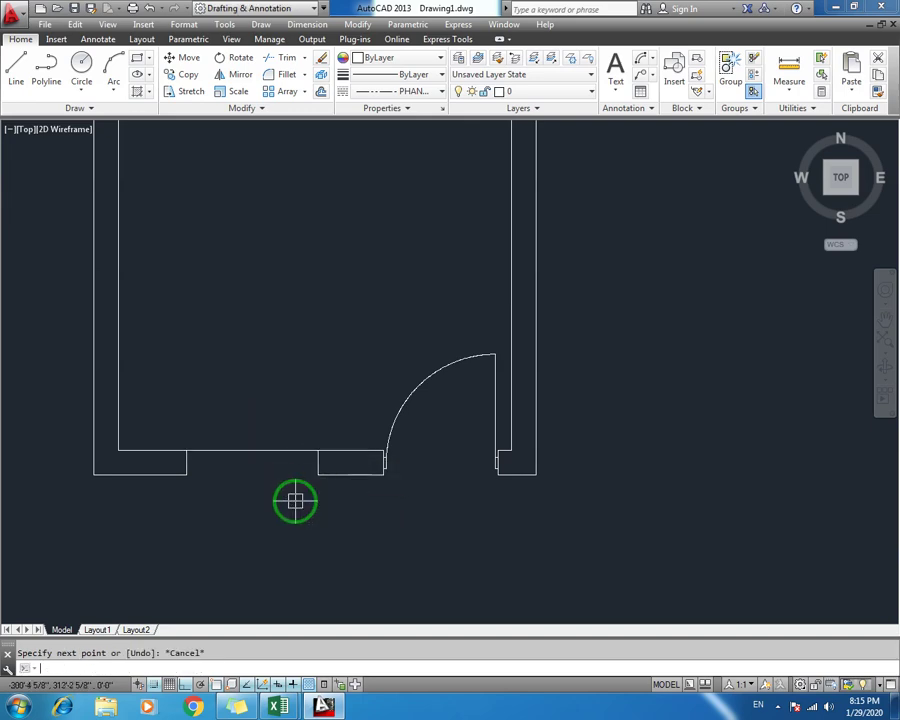
Offset the window's inner line outward three times in succession at 3" spacing, up to the wall's outer face
{"action": "type", "text": "o"}
{"action": "key", "text": "Return"}
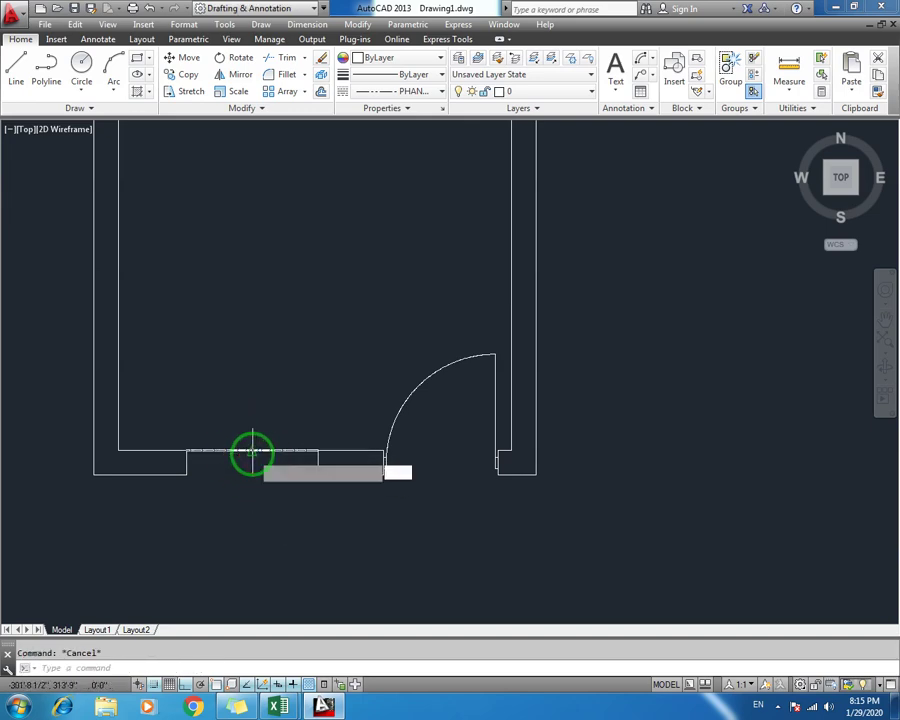
{"action": "type", "text": "3"}
{"action": "key", "text": "Return"}
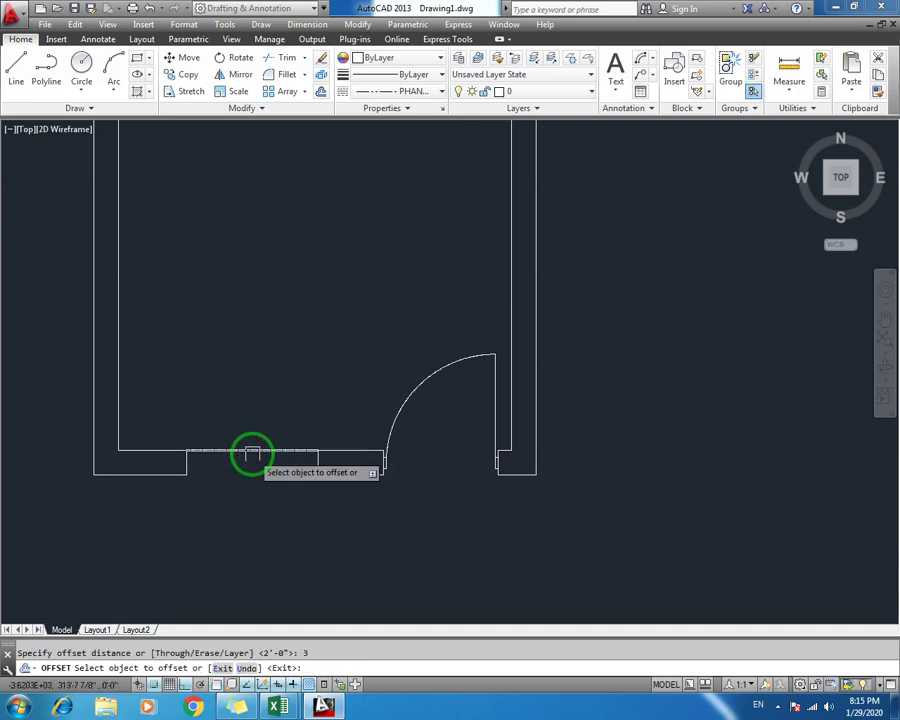
{"action": "left_click", "coordinate": [252, 454]}
{"action": "left_click", "coordinate": [254, 480]}
{"action": "left_click", "coordinate": [249, 460]}
{"action": "left_click", "coordinate": [246, 486]}
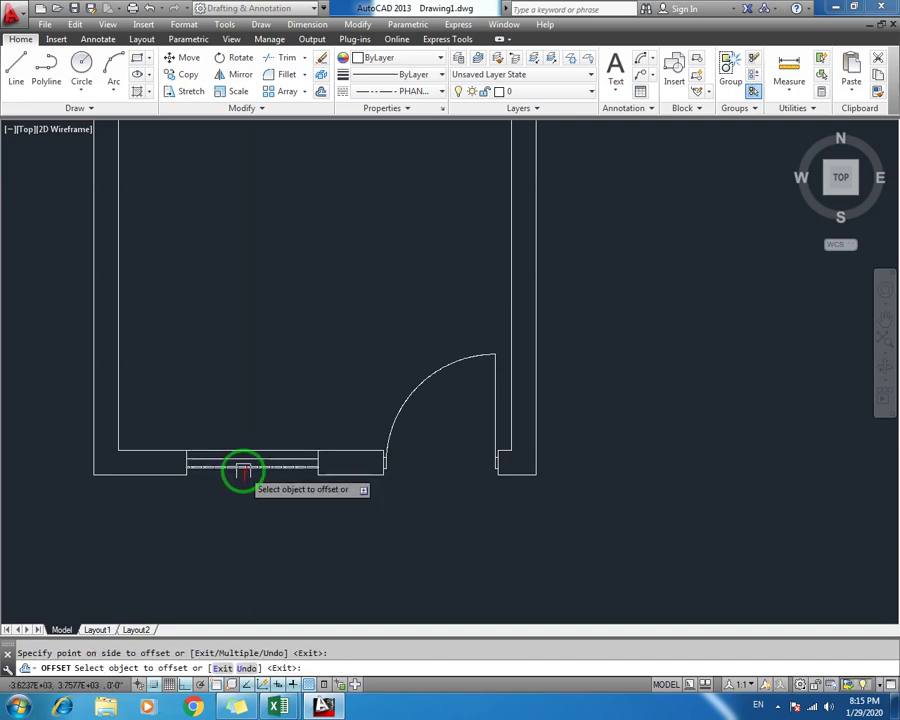
{"action": "left_click", "coordinate": [243, 469]}
{"action": "left_click", "coordinate": [247, 524]}
{"action": "key", "text": "Escape"}
{"action": "scroll", "coordinate": [235, 465], "scroll_direction": "up", "scroll_amount": 4}
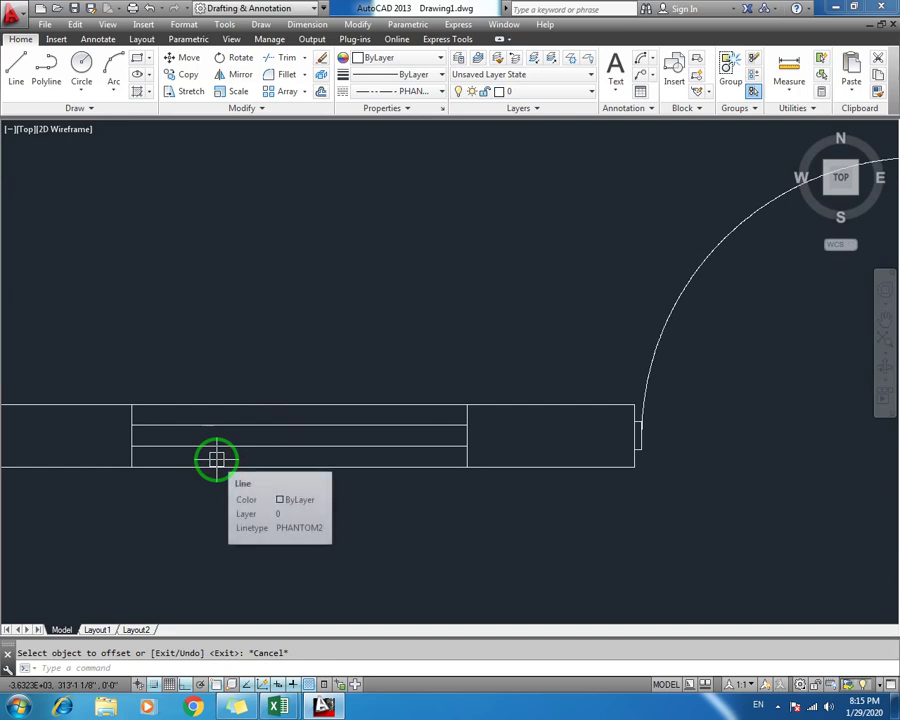
{"action": "scroll", "coordinate": [190, 465], "scroll_direction": "down", "scroll_amount": 3}
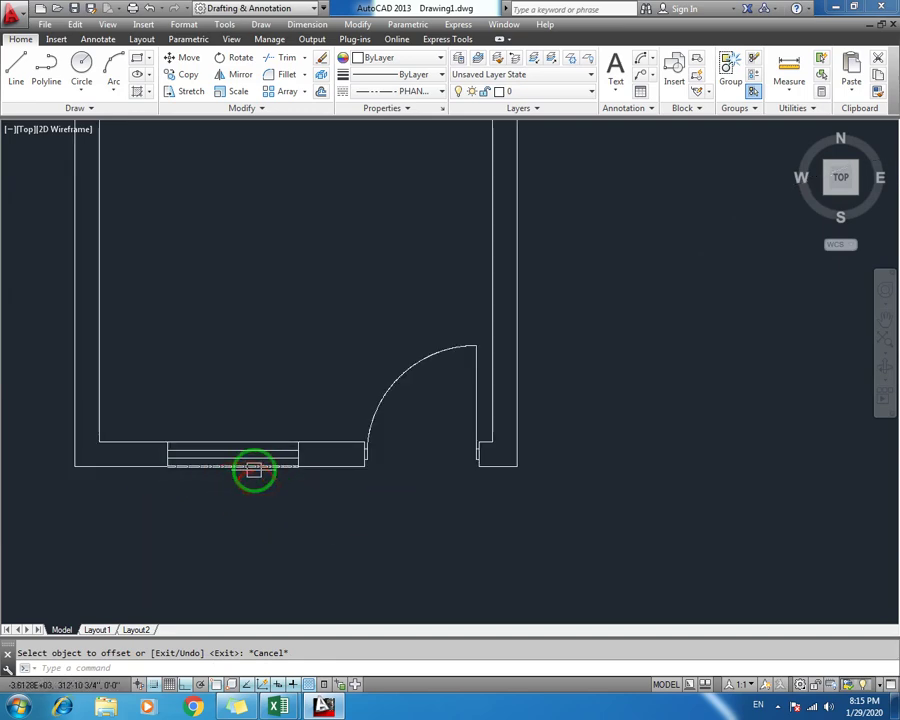
{"action": "scroll", "coordinate": [285, 430], "scroll_direction": "up", "scroll_amount": 2}
{"action": "scroll", "coordinate": [285, 469], "scroll_direction": "down", "scroll_amount": 4}
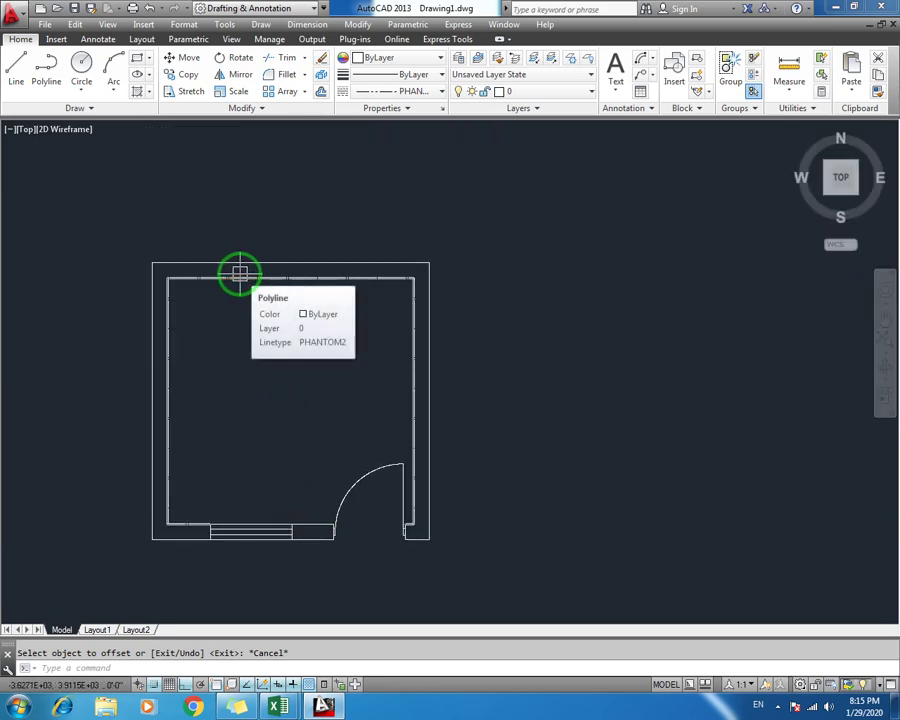
{"action": "scroll", "coordinate": [296, 500], "scroll_direction": "up", "scroll_amount": 4}
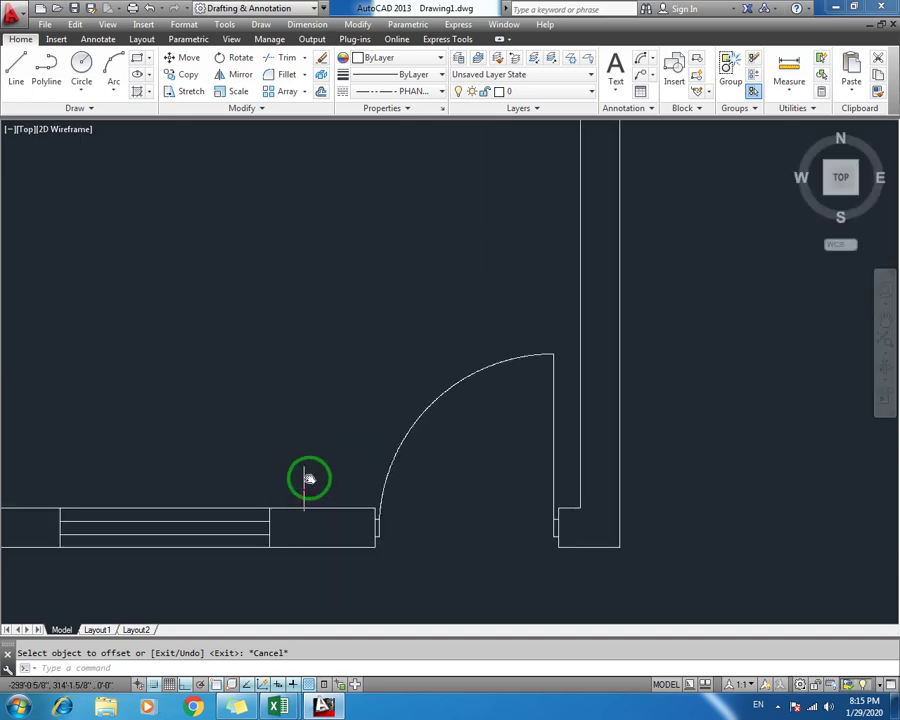
{"action": "scroll", "coordinate": [324, 438], "scroll_direction": "down", "scroll_amount": 2}
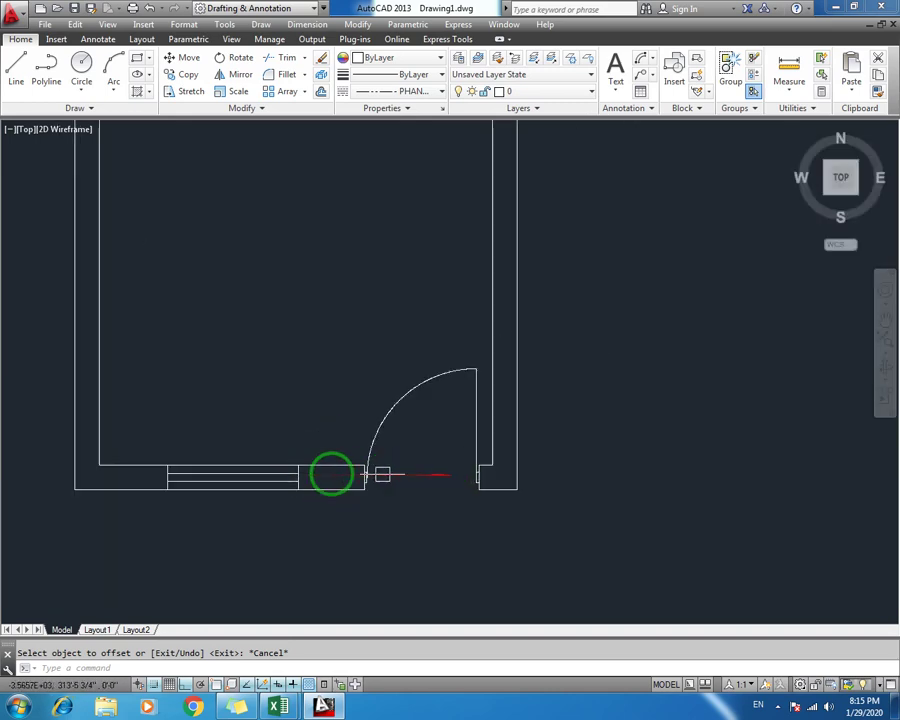
Mirror the bottom window's lines to the top wall about a horizontal axis through the left inner wall's midpoint, keeping the originals
{"action": "scroll", "coordinate": [310, 474], "scroll_direction": "up", "scroll_amount": 2}
{"action": "left_click", "coordinate": [298, 465]}
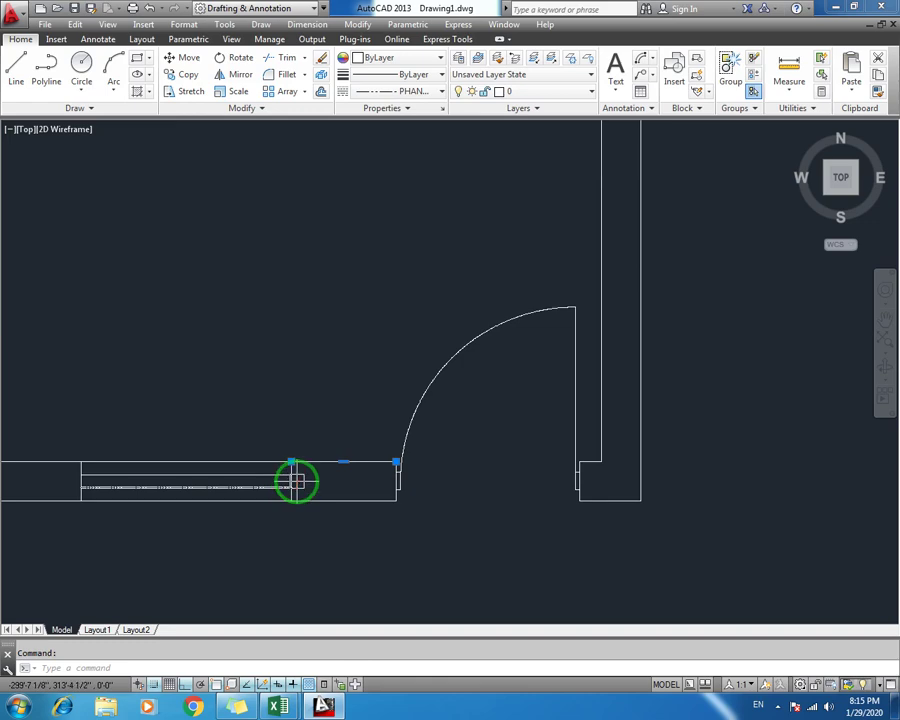
{"action": "key", "text": "Escape"}
{"action": "left_click", "coordinate": [302, 472]}
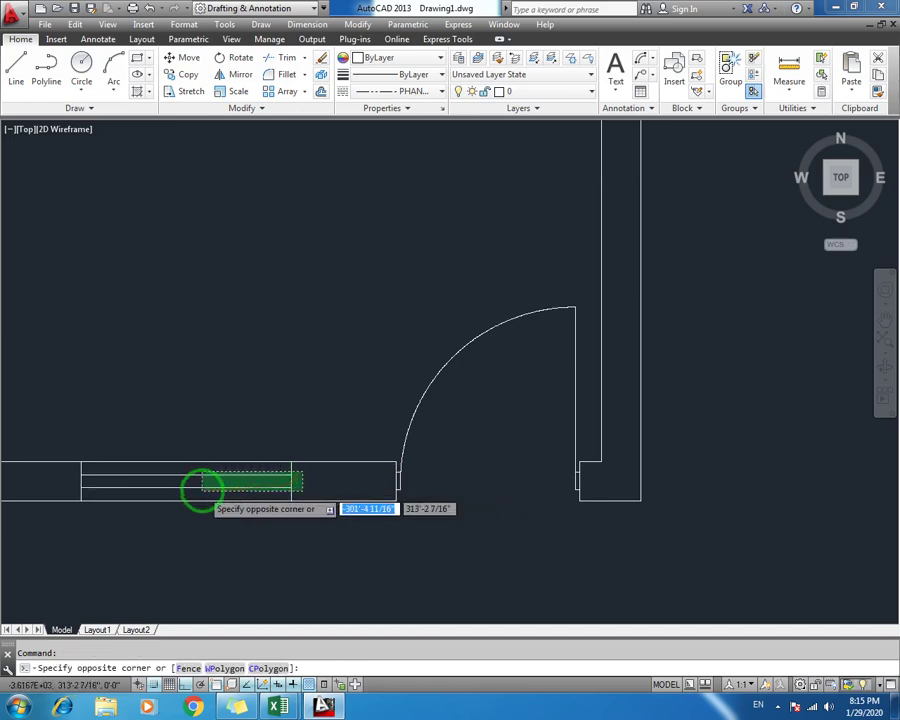
{"action": "left_click", "coordinate": [58, 484]}
{"action": "scroll", "coordinate": [120, 450], "scroll_direction": "down", "scroll_amount": 2}
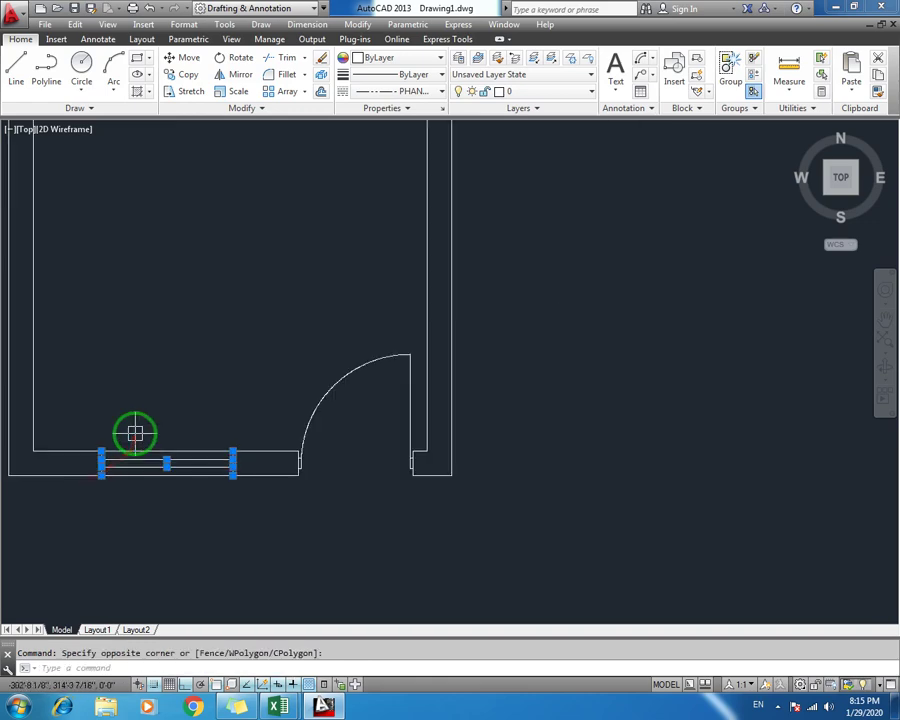
{"action": "scroll", "coordinate": [135, 433], "scroll_direction": "up", "scroll_amount": 5}
{"action": "scroll", "coordinate": [80, 454], "scroll_direction": "down", "scroll_amount": 6}
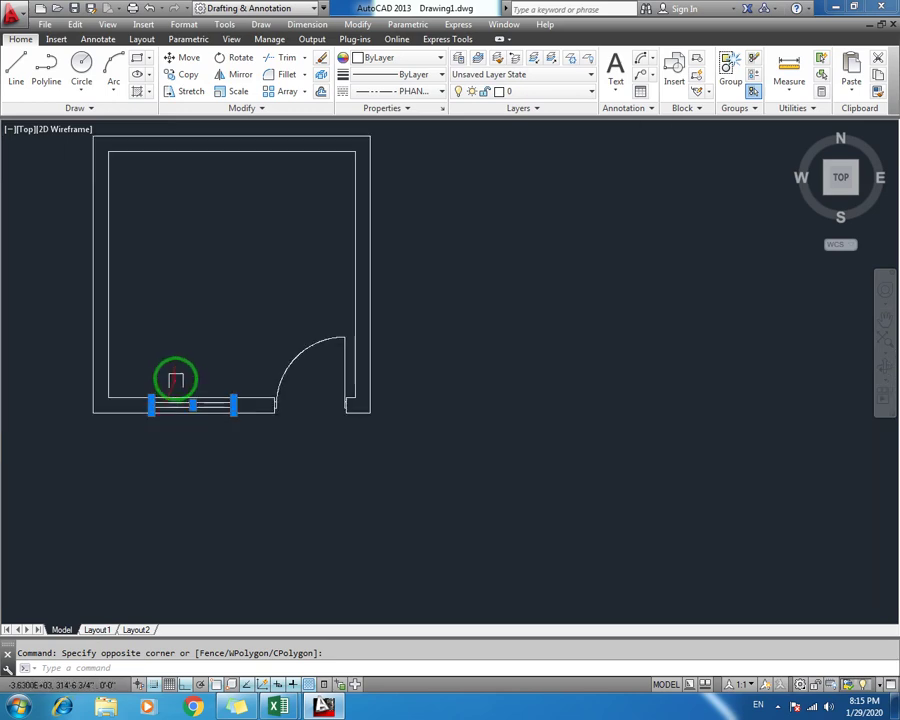
{"action": "middle_click_drag", "start_coordinate": [176, 380], "coordinate": [231, 428]}
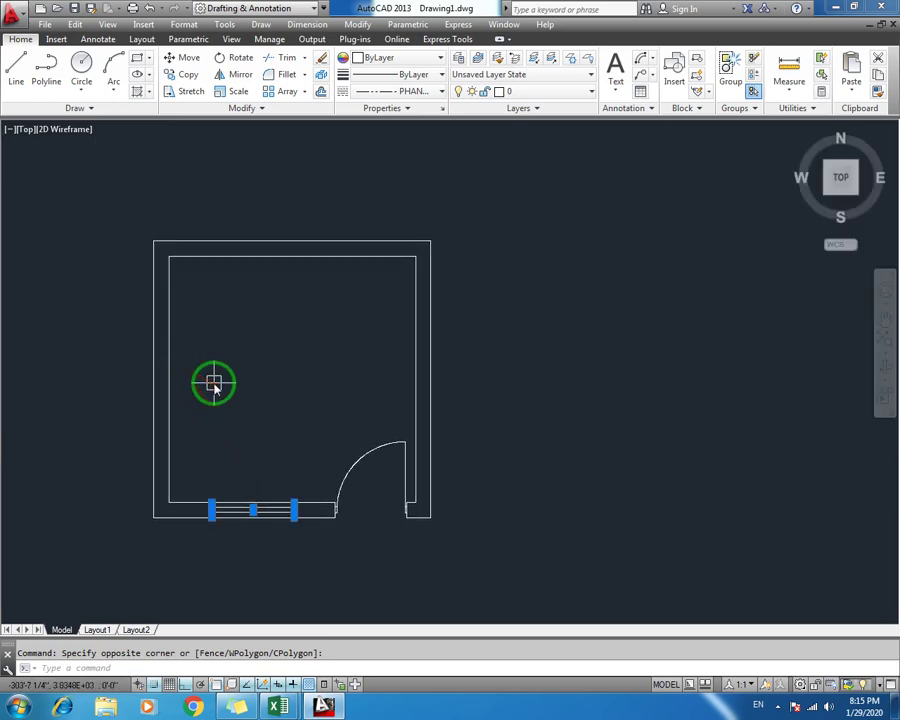
{"action": "key", "text": "Return"}
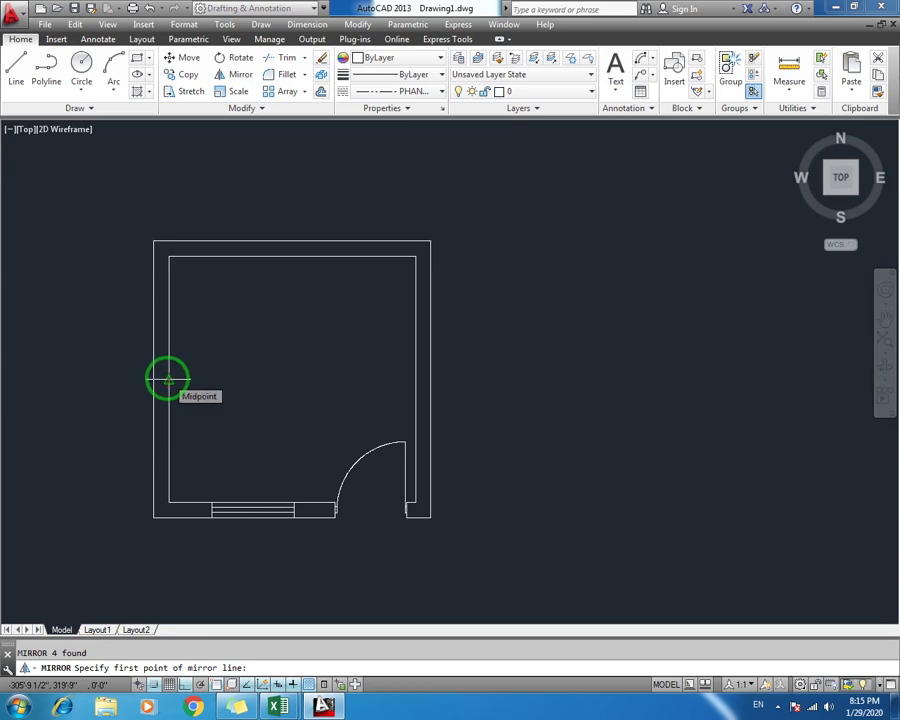
{"action": "left_click", "coordinate": [168, 378]}
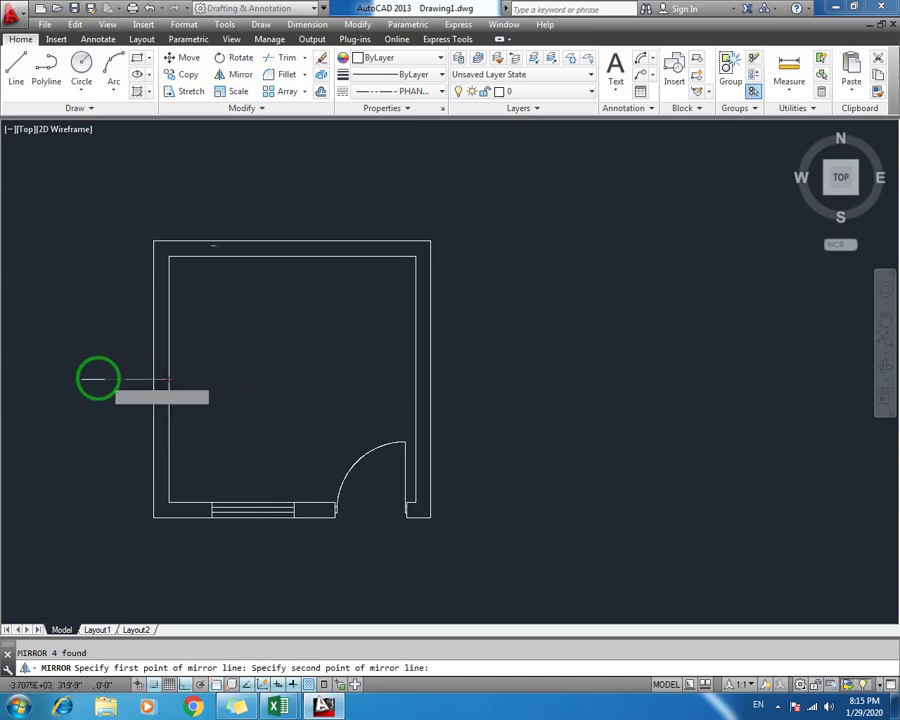
{"action": "left_click", "coordinate": [340, 376]}
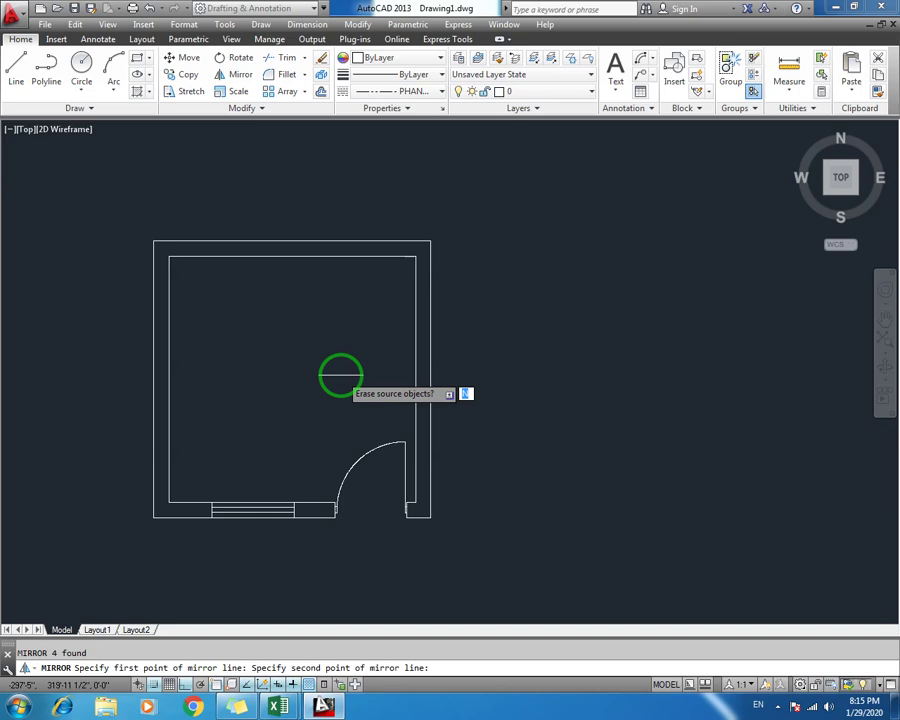
{"action": "key", "text": "Return"}
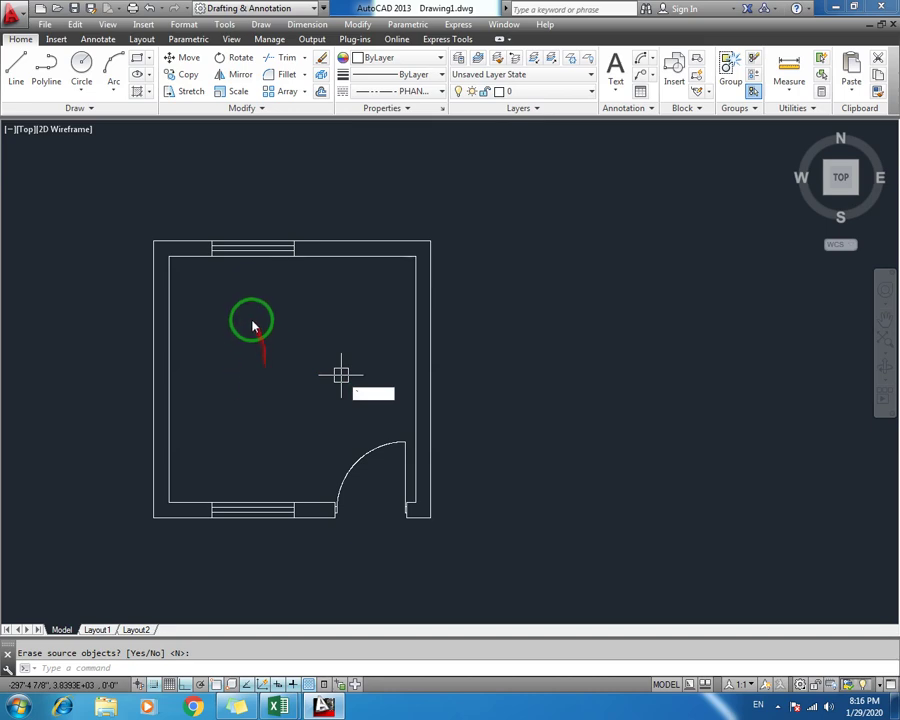
{"action": "key", "text": "Escape"}
Examine the room plan, checking the door, the bottom and top windows, and the side walls
{"action": "middle_click_drag", "start_coordinate": [261, 334], "coordinate": [303, 332]}
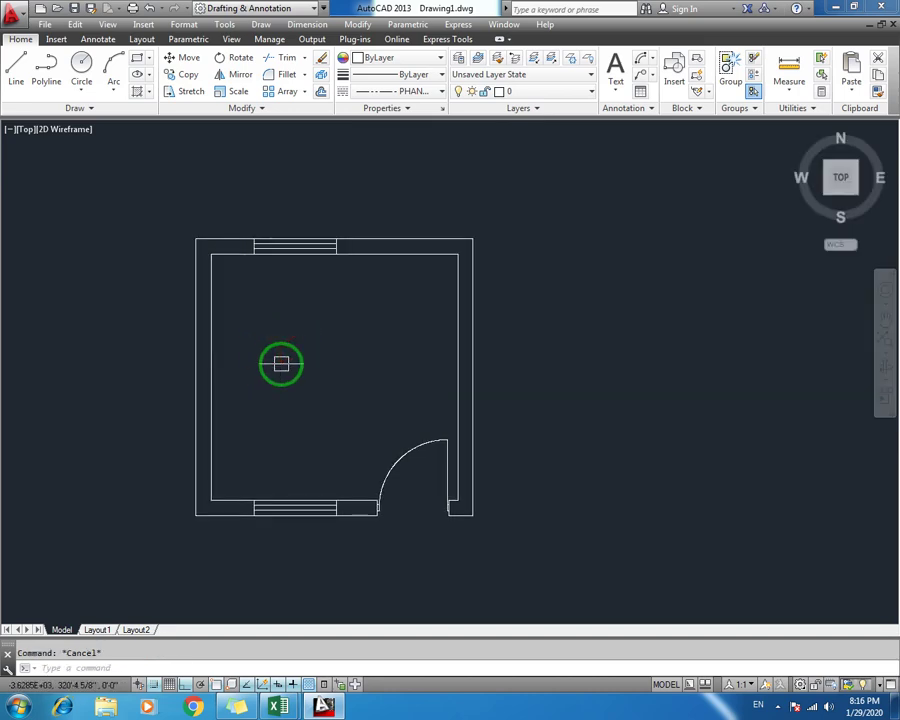
{"action": "scroll", "coordinate": [311, 321], "scroll_direction": "up", "scroll_amount": 2}
{"action": "scroll", "coordinate": [311, 321], "scroll_direction": "down", "scroll_amount": 2}
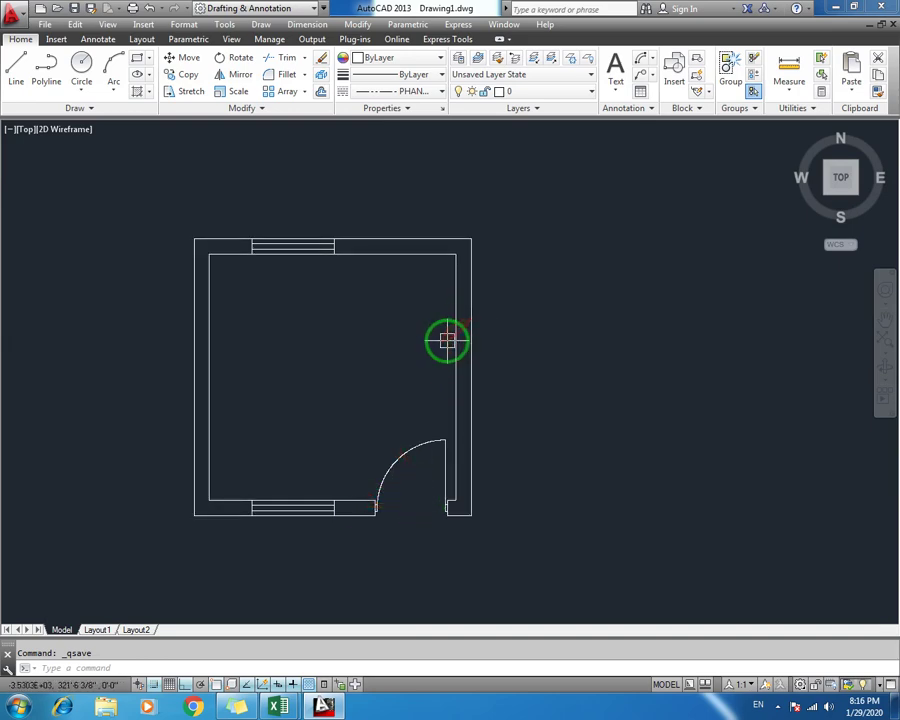
{"action": "middle_click_drag", "start_coordinate": [302, 459], "coordinate": [308, 428]}
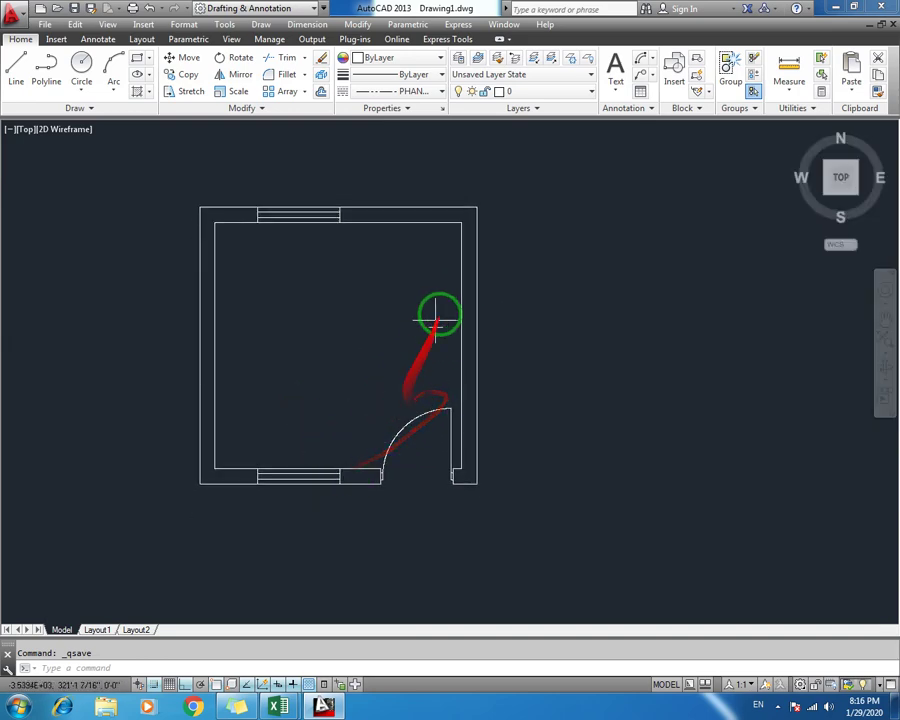
{"action": "scroll", "coordinate": [350, 460], "scroll_direction": "up", "scroll_amount": 4}
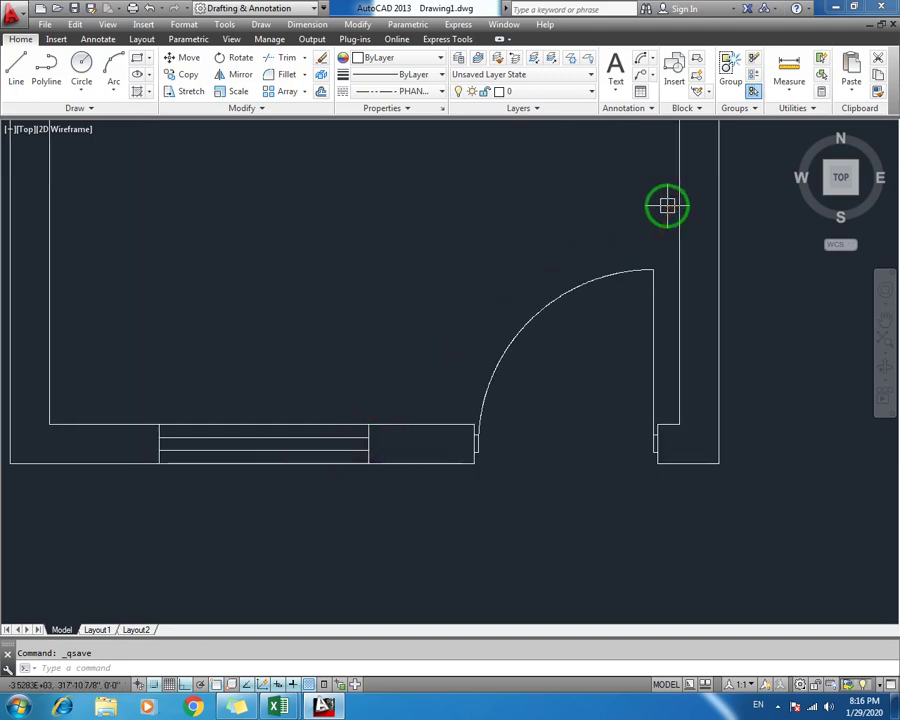
{"action": "scroll", "coordinate": [380, 326], "scroll_direction": "down", "scroll_amount": 2}
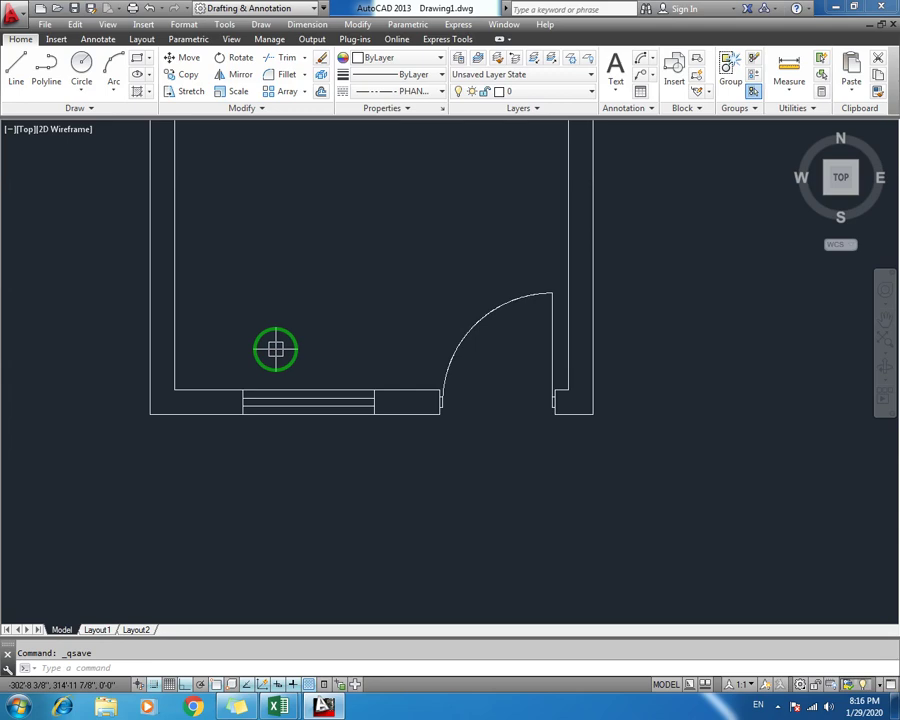
{"action": "middle_click_drag", "start_coordinate": [281, 289], "coordinate": [207, 406]}
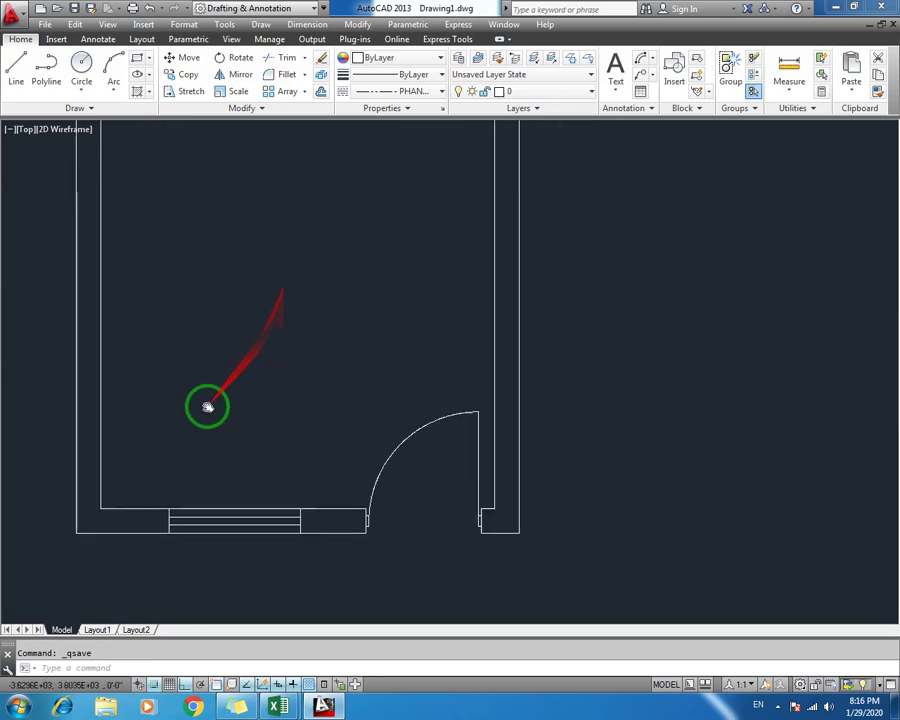
{"action": "scroll", "coordinate": [264, 355], "scroll_direction": "down", "scroll_amount": 2}
{"action": "middle_click_drag", "start_coordinate": [271, 324], "coordinate": [224, 370]}
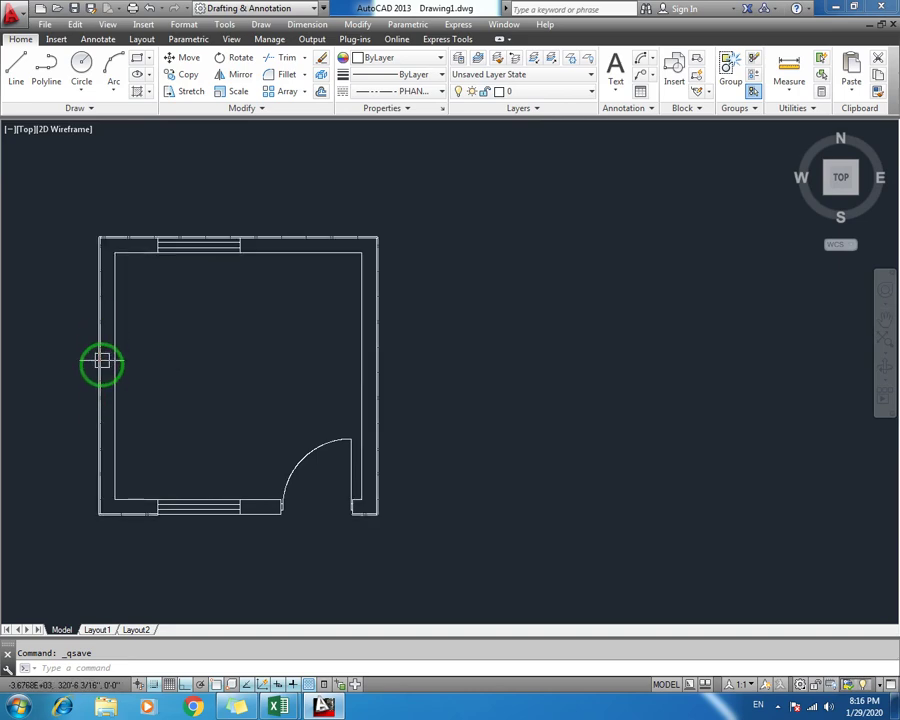
{"action": "mouse_move", "coordinate": [383, 352]}
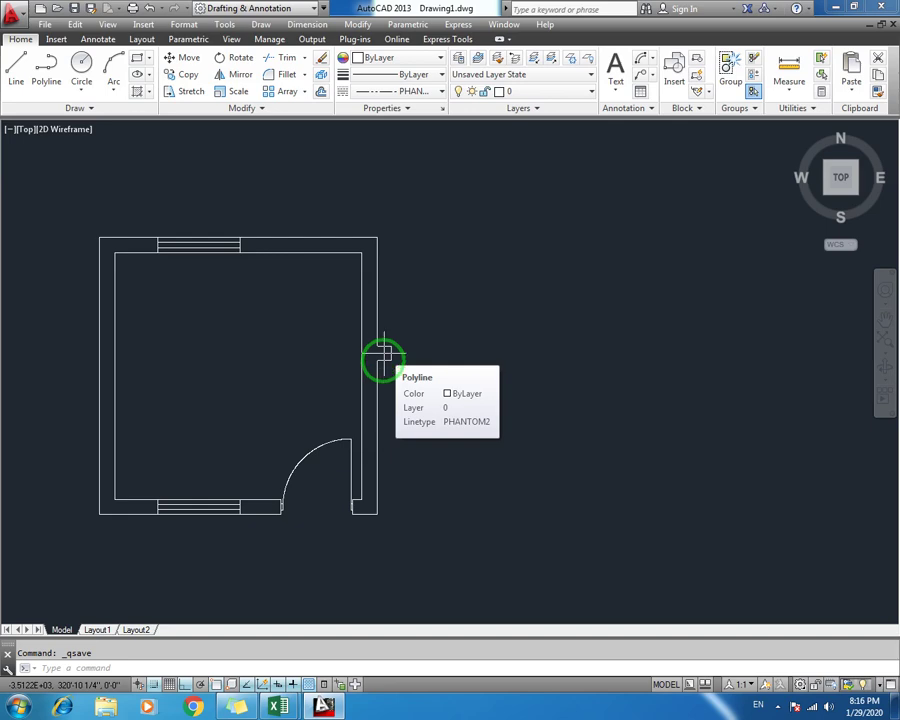
{"action": "scroll", "coordinate": [305, 482], "scroll_direction": "up", "scroll_amount": 4}
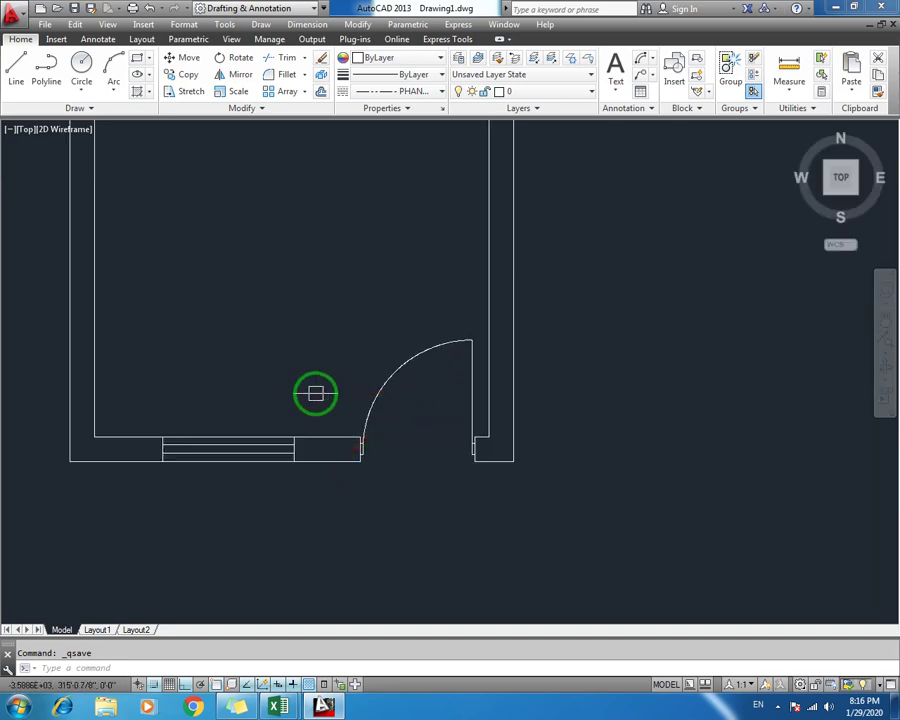
{"action": "scroll", "coordinate": [315, 393], "scroll_direction": "down", "scroll_amount": 3}
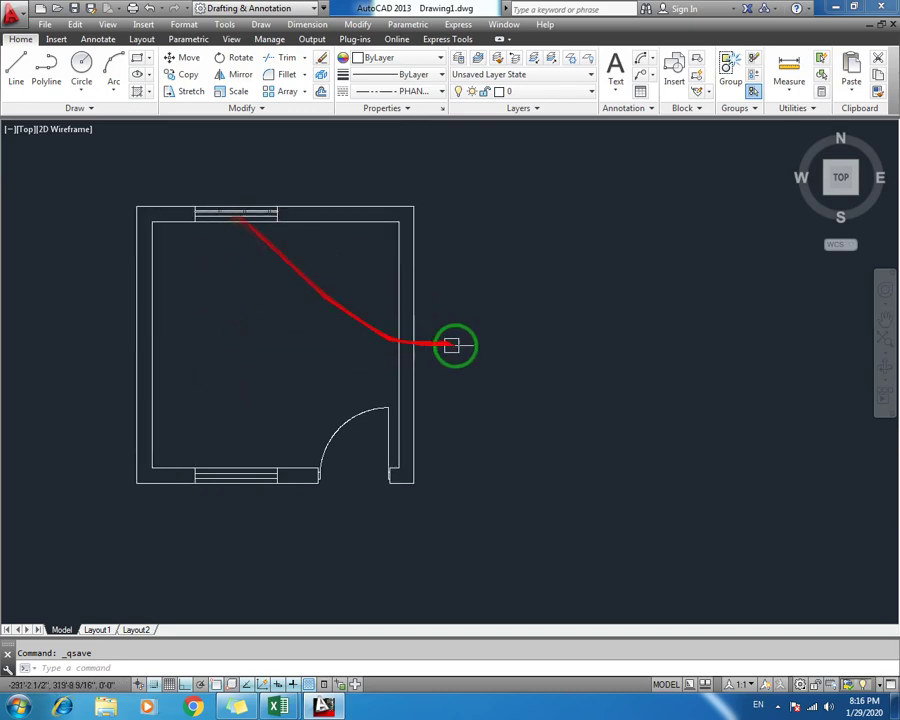
Copy the bottom window's jamb and glass lines from its lower-left corner to the empty space right of the room, with Ortho off
{"action": "scroll", "coordinate": [281, 475], "scroll_direction": "up", "scroll_amount": 4}
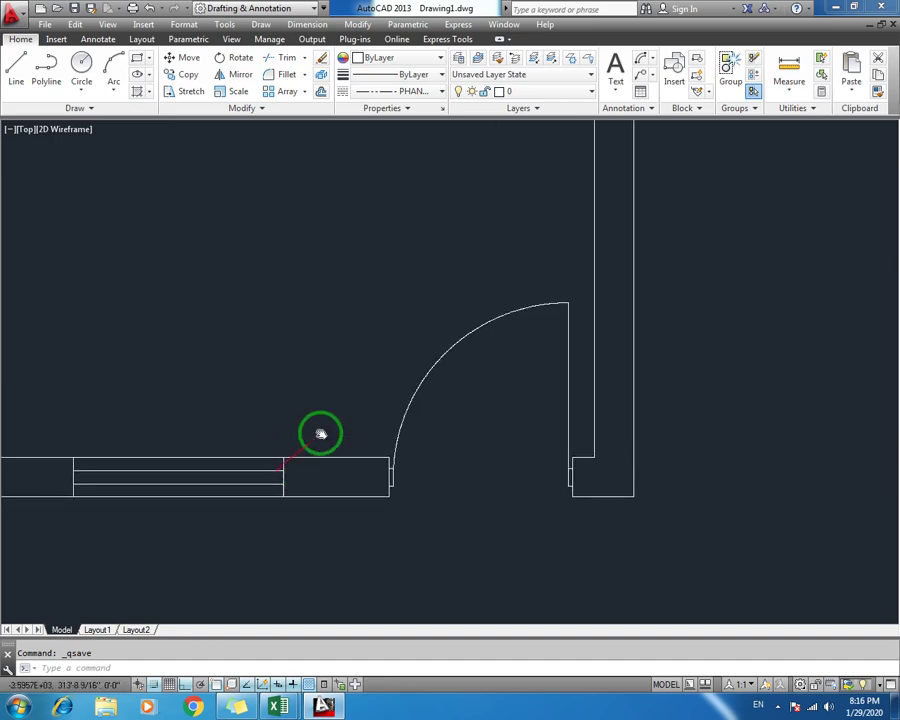
{"action": "middle_click_drag", "start_coordinate": [320, 433], "coordinate": [384, 402]}
{"action": "scroll", "coordinate": [385, 401], "scroll_direction": "up", "scroll_amount": 2}
{"action": "left_click", "coordinate": [388, 394]}
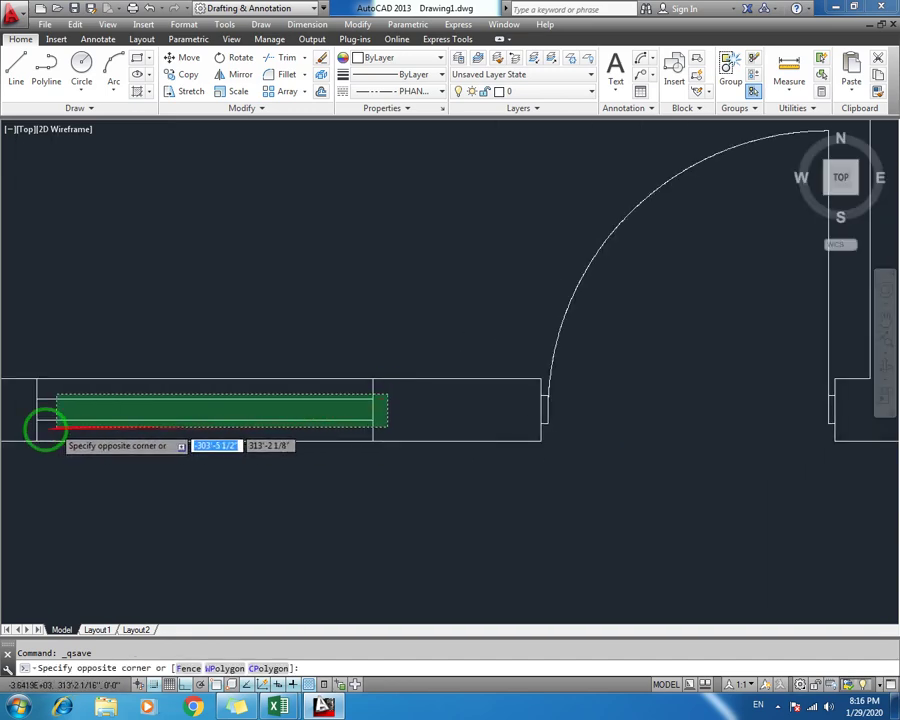
{"action": "left_click", "coordinate": [55, 428]}
{"action": "scroll", "coordinate": [197, 433], "scroll_direction": "down", "scroll_amount": 3}
{"action": "type", "text": "c"}
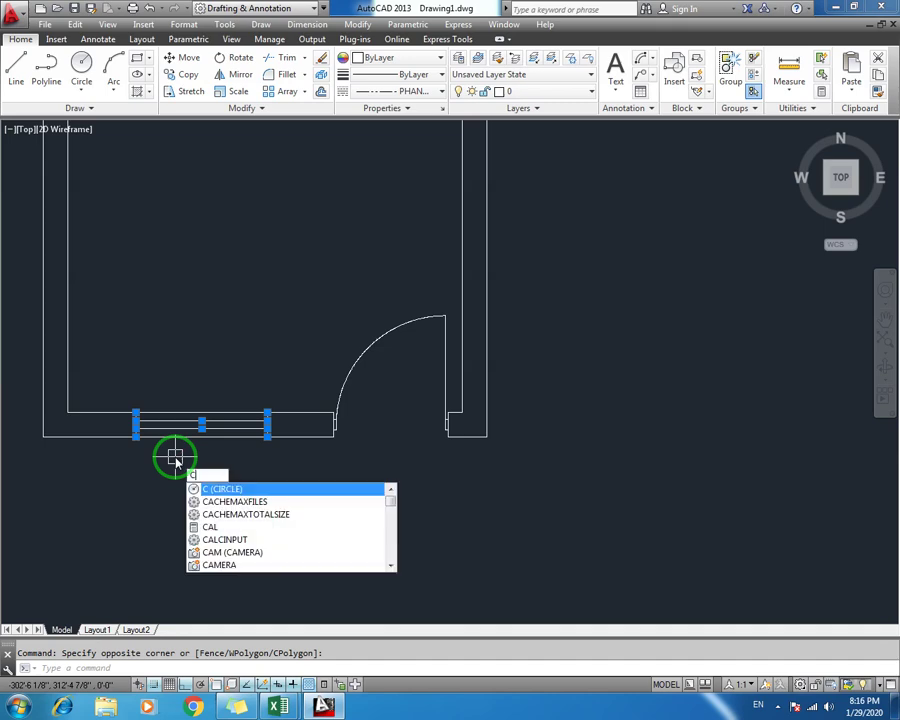
{"action": "type", "text": "o"}
{"action": "key", "text": "Return"}
{"action": "left_click", "coordinate": [135, 437]}
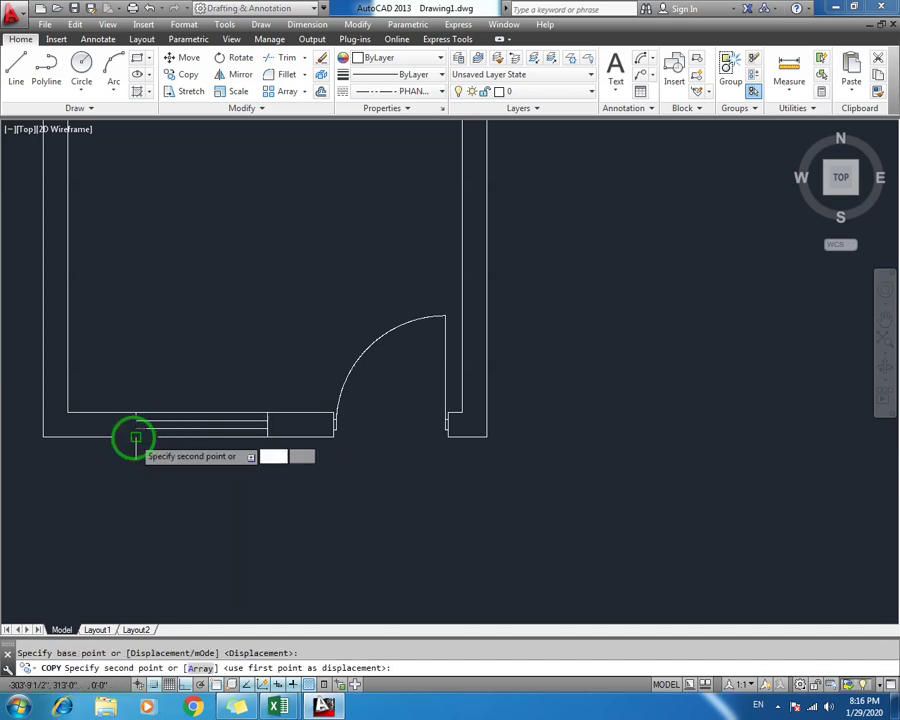
{"action": "key", "text": "F8"}
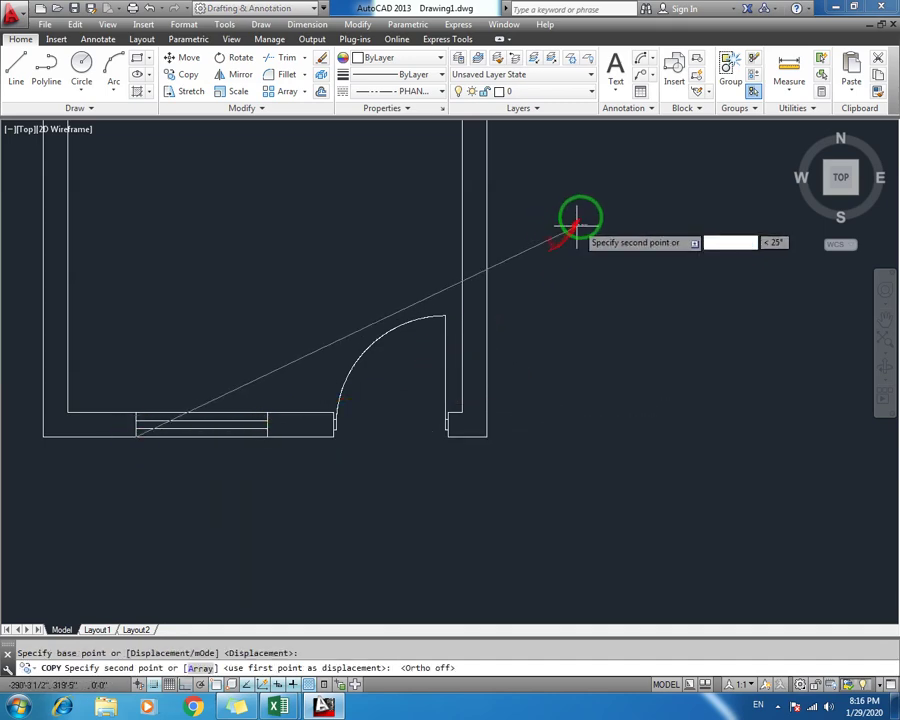
{"action": "scroll", "coordinate": [520, 260], "scroll_direction": "down", "scroll_amount": 3}
{"action": "left_click", "coordinate": [525, 265]}
{"action": "middle_click_drag", "start_coordinate": [558, 323], "coordinate": [520, 340]}
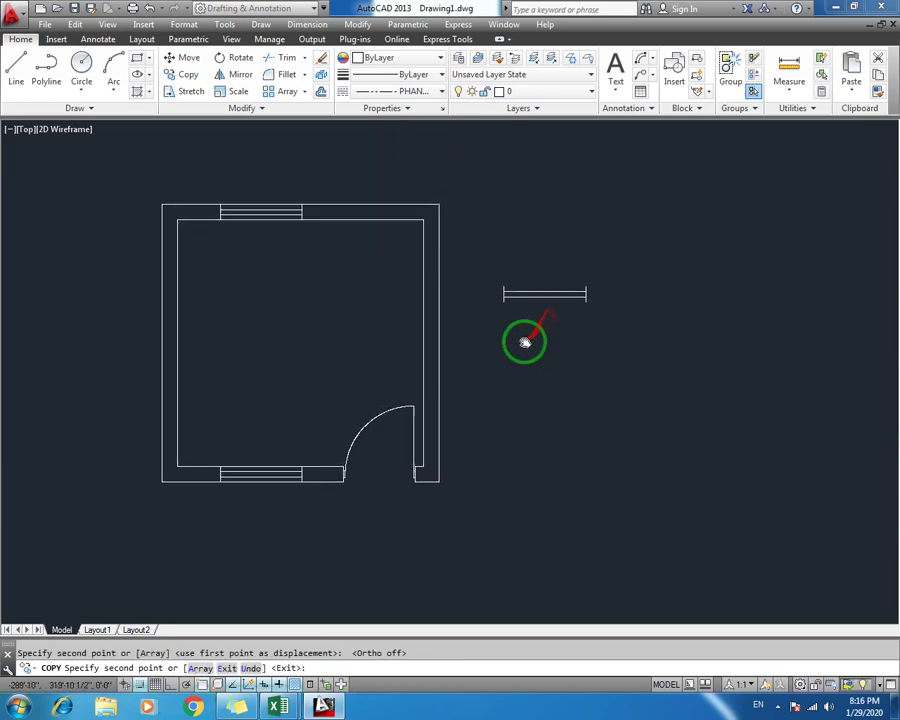
{"action": "key", "text": "Escape"}
Rotate the copied window 90° clockwise about its lower-left endpoint so that it stands vertical
{"action": "left_click", "coordinate": [626, 273]}
{"action": "left_click", "coordinate": [443, 348]}
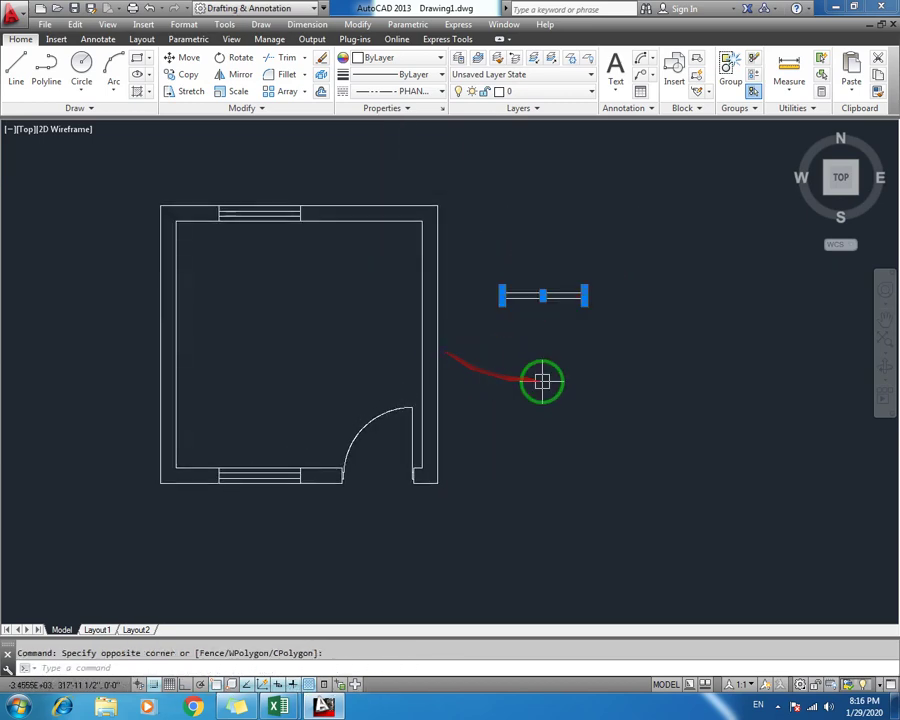
{"action": "type", "text": "ro"}
{"action": "key", "text": "Return"}
{"action": "left_click", "coordinate": [502, 295]}
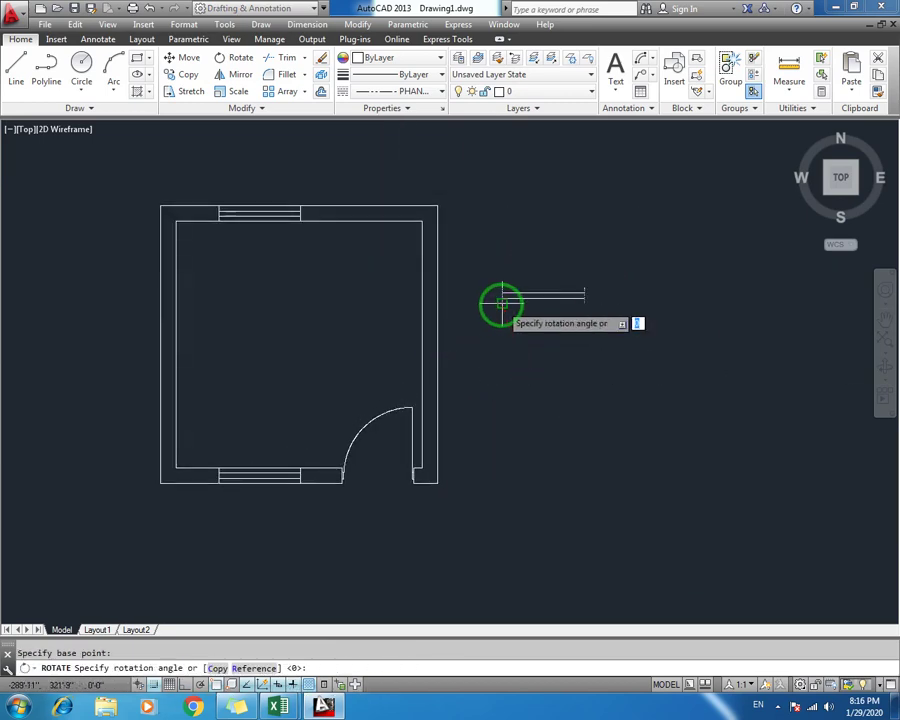
{"action": "left_click", "coordinate": [504, 418]}
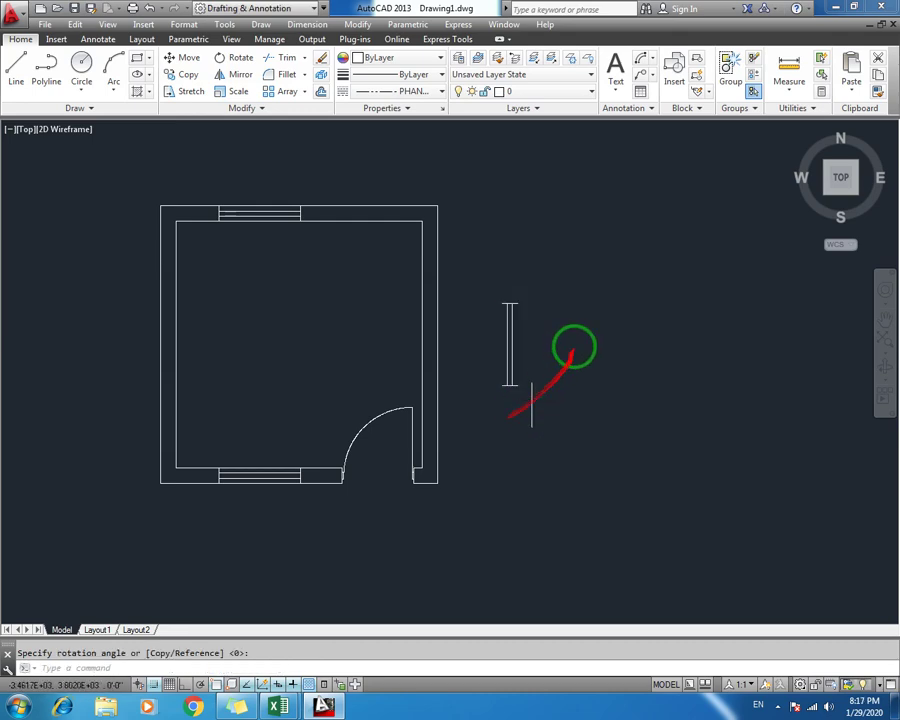
Move the vertical window by its upper-right endpoint onto the outer face of the right wall, above the door
{"action": "left_click", "coordinate": [571, 285]}
{"action": "left_click", "coordinate": [440, 466]}
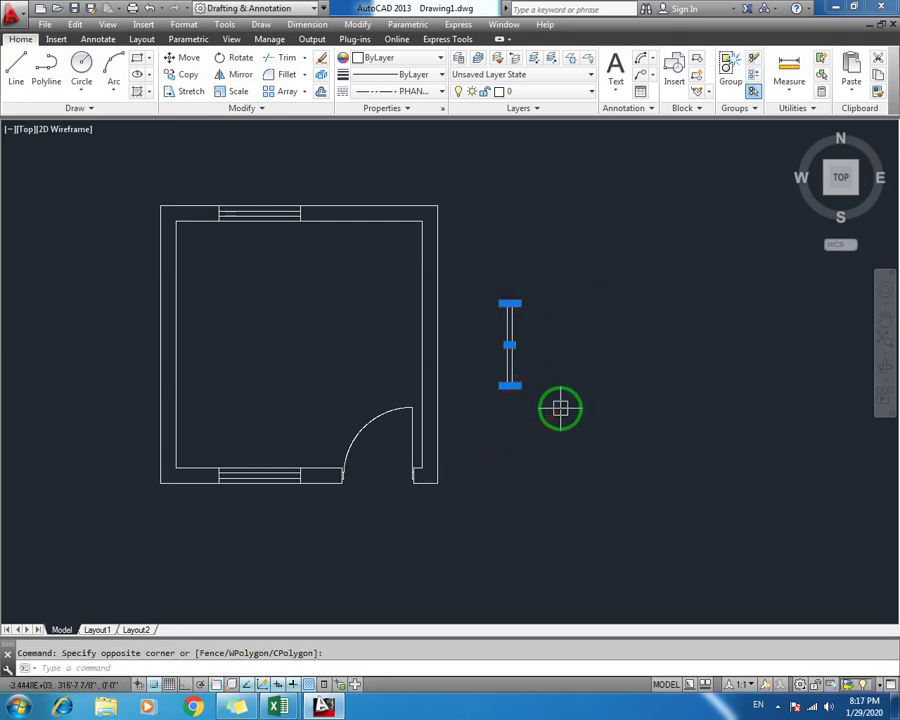
{"action": "type", "text": "m"}
{"action": "key", "text": "Return"}
{"action": "left_click", "coordinate": [510, 303]}
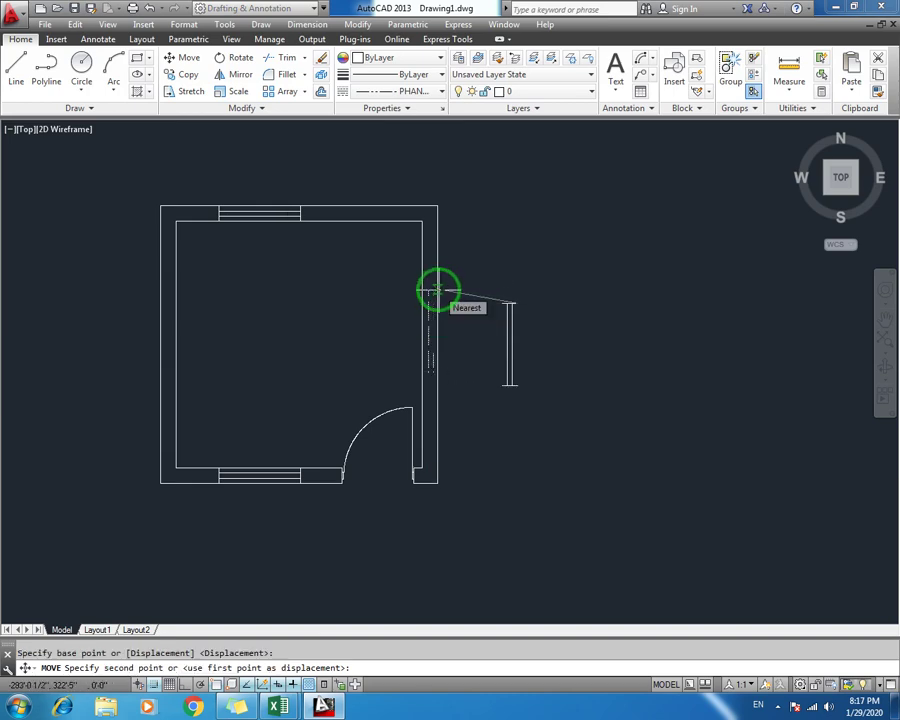
{"action": "left_click", "coordinate": [437, 290]}
{"action": "key", "text": "Escape"}
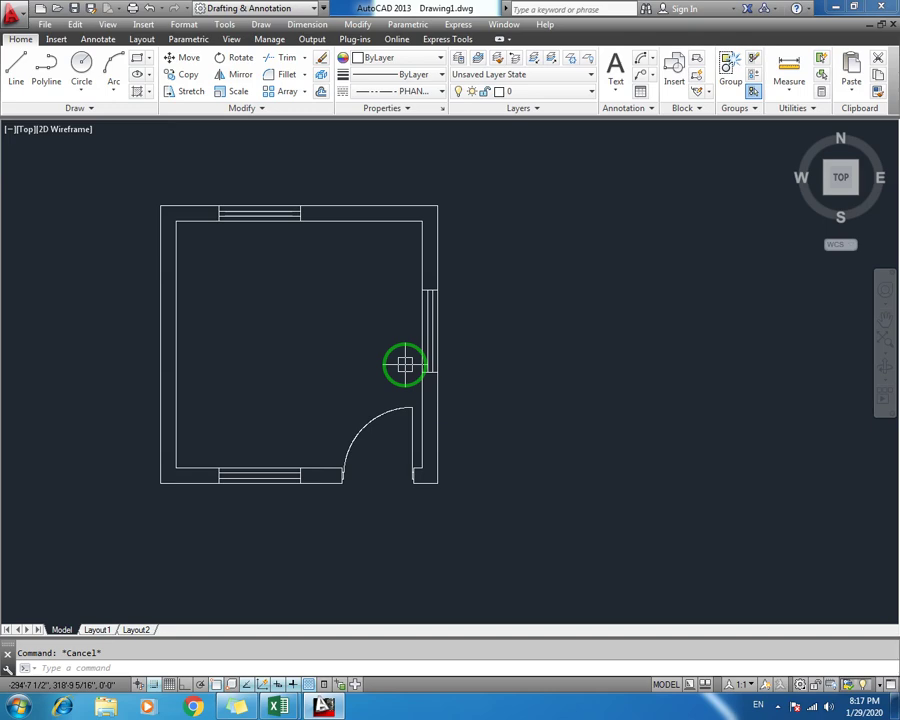
{"action": "scroll", "coordinate": [426, 266], "scroll_direction": "up", "scroll_amount": 2}
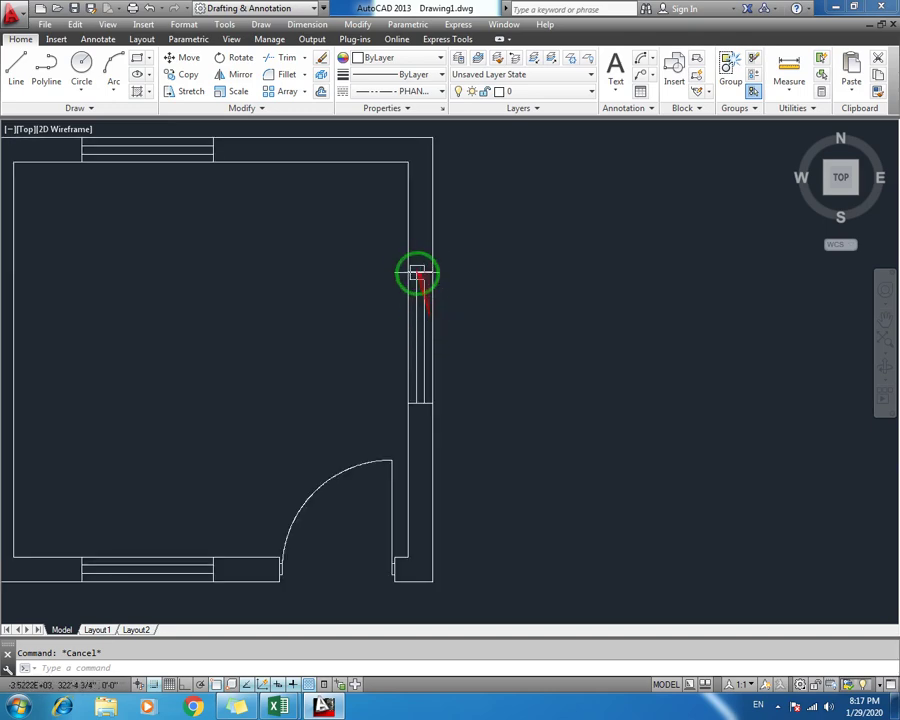
{"action": "scroll", "coordinate": [430, 340], "scroll_direction": "down", "scroll_amount": 2}
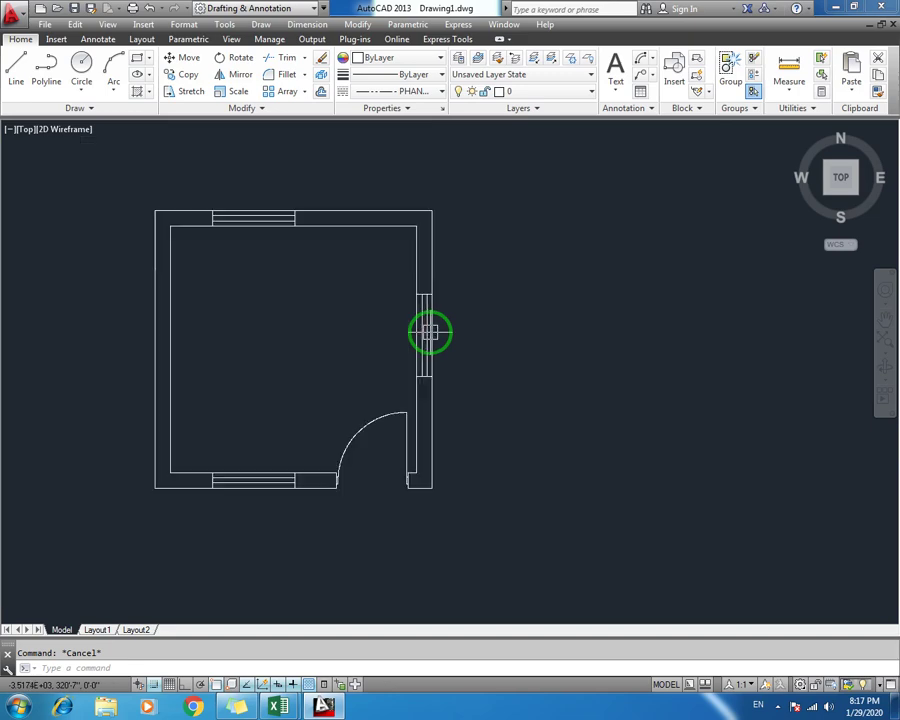
{"action": "middle_click_drag", "start_coordinate": [430, 345], "coordinate": [484, 332]}
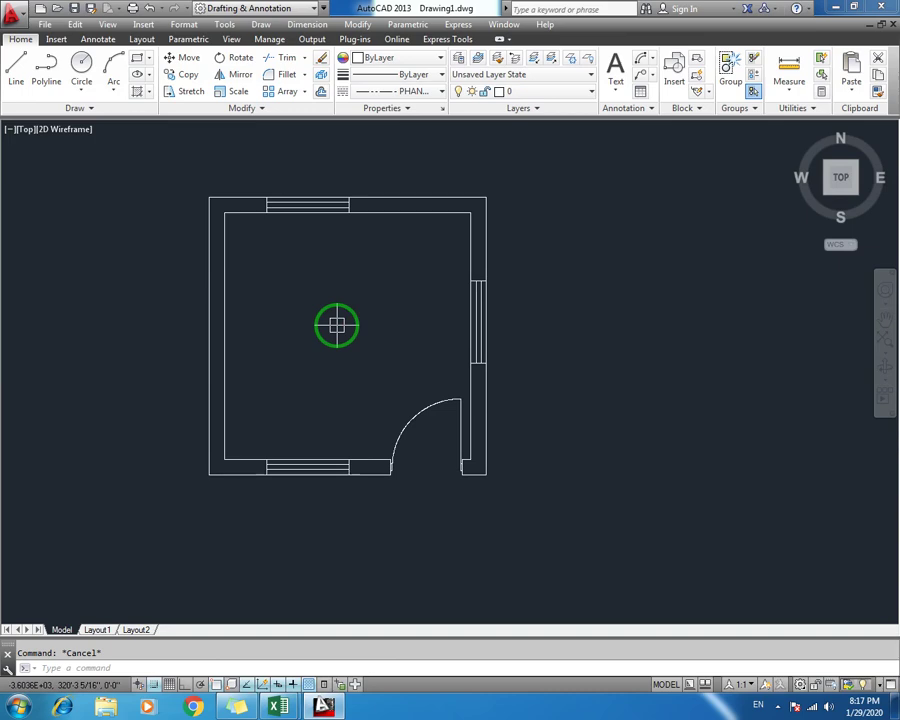
{"action": "middle_click_drag", "start_coordinate": [524, 222], "coordinate": [416, 245]}
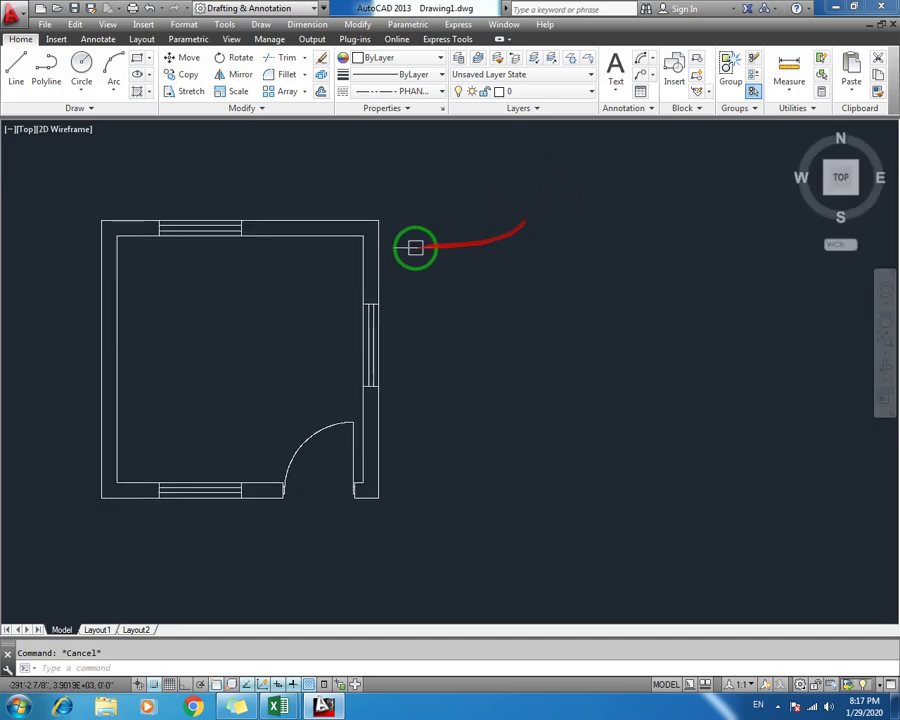
Draw a three-point arc about 7'-11" long in the empty space right of the room
{"action": "left_click", "coordinate": [653, 60]}
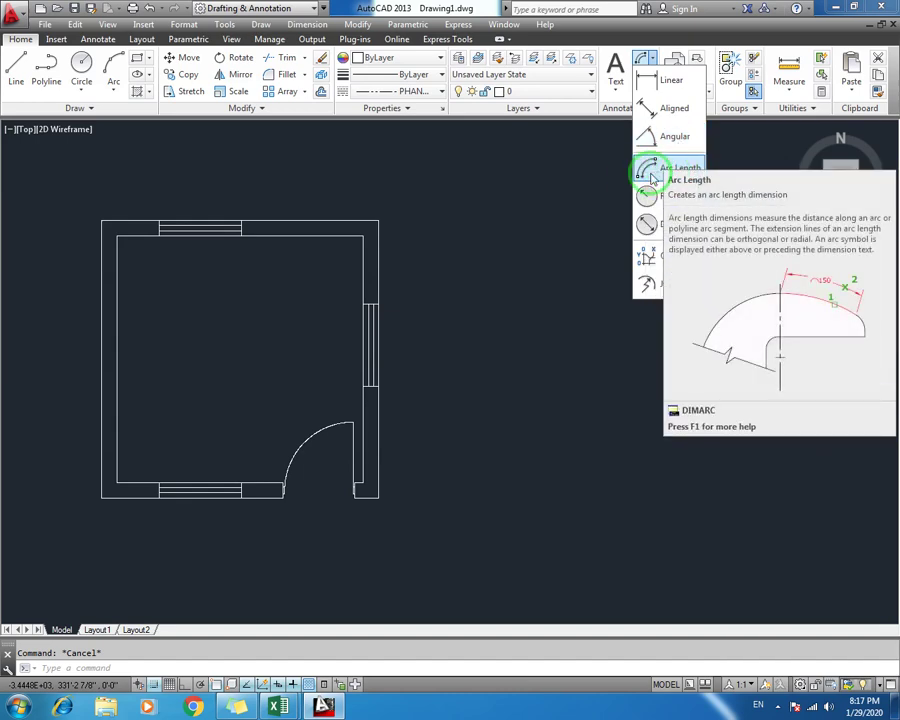
{"action": "left_click", "coordinate": [652, 178]}
{"action": "type", "text": "arc"}
{"action": "key", "text": "Return"}
{"action": "left_click", "coordinate": [491, 251]}
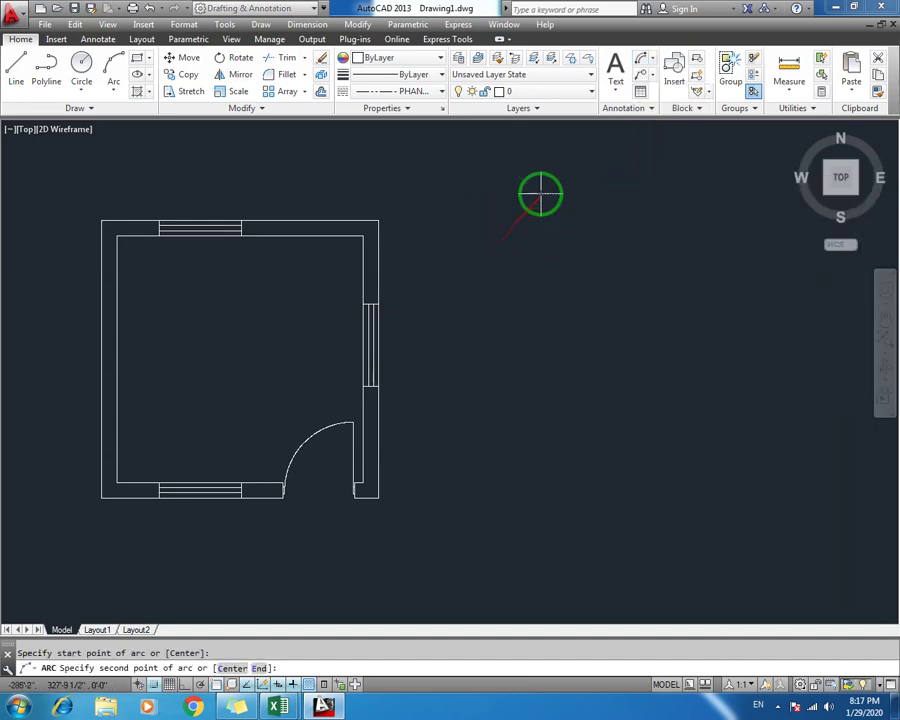
{"action": "left_click", "coordinate": [568, 188]}
{"action": "left_click", "coordinate": [615, 206]}
Add an arc length dimension to the practice arc, placing it just inside the curve
{"action": "left_click", "coordinate": [647, 63]}
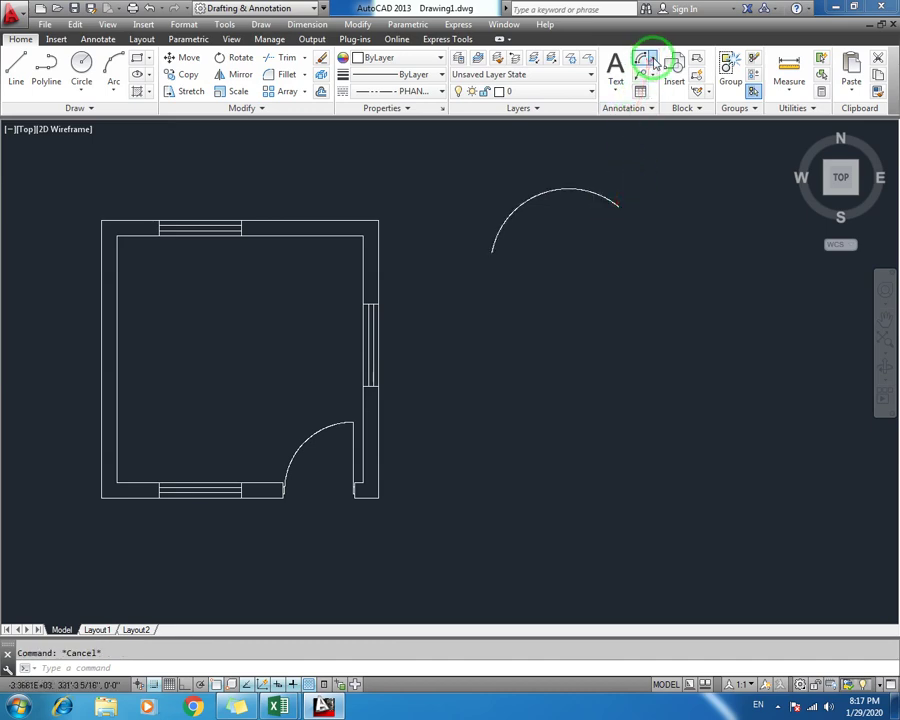
{"action": "left_click", "coordinate": [655, 63]}
{"action": "left_click", "coordinate": [664, 172]}
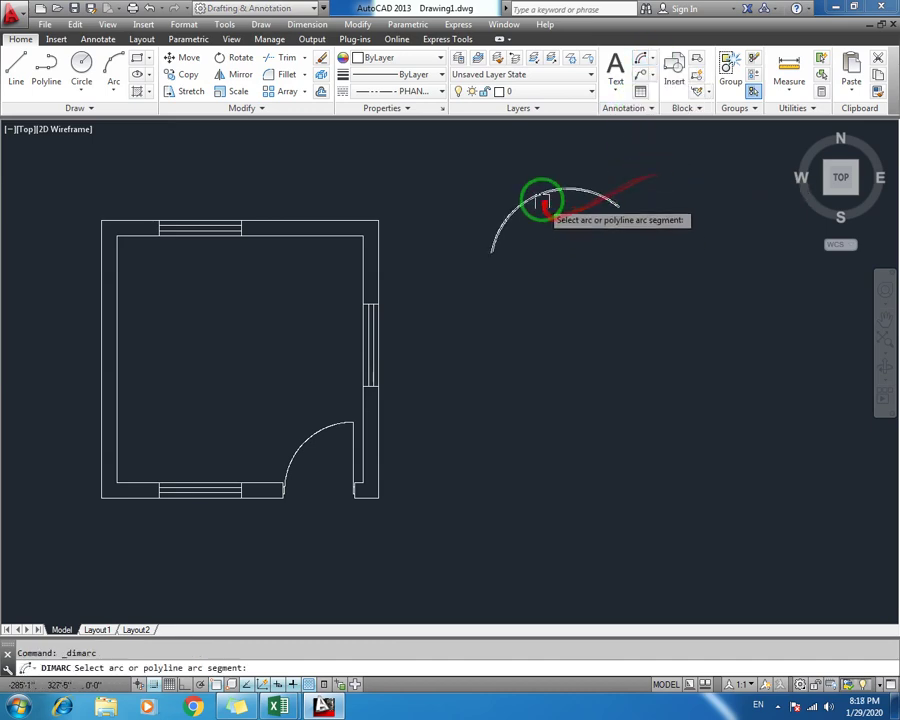
{"action": "left_click", "coordinate": [541, 195]}
{"action": "left_click", "coordinate": [556, 222]}
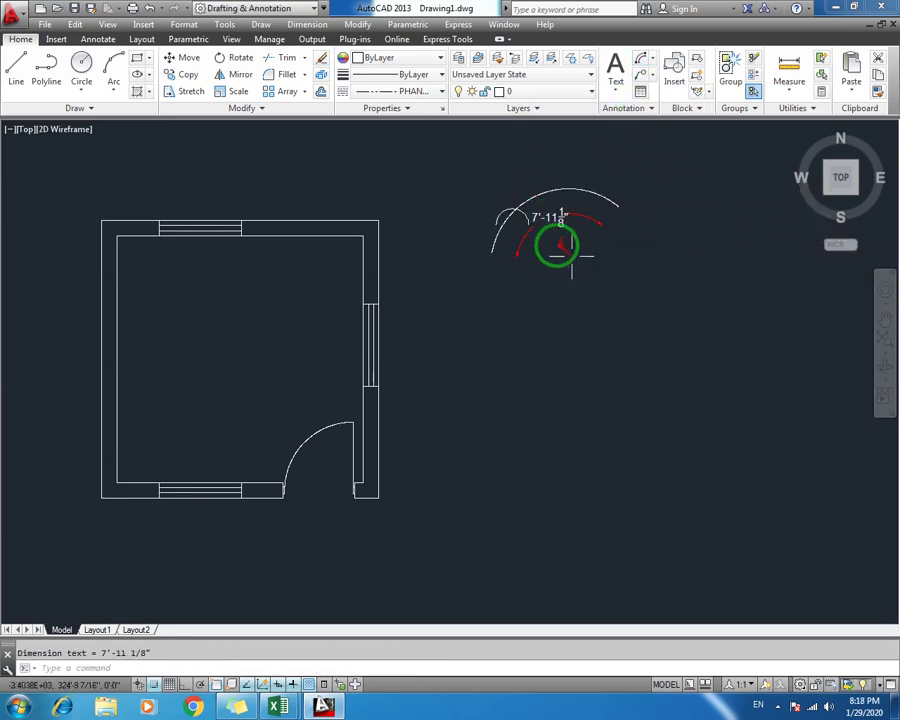
Erase the practice arc together with its arc length dimension
{"action": "left_click", "coordinate": [655, 63]}
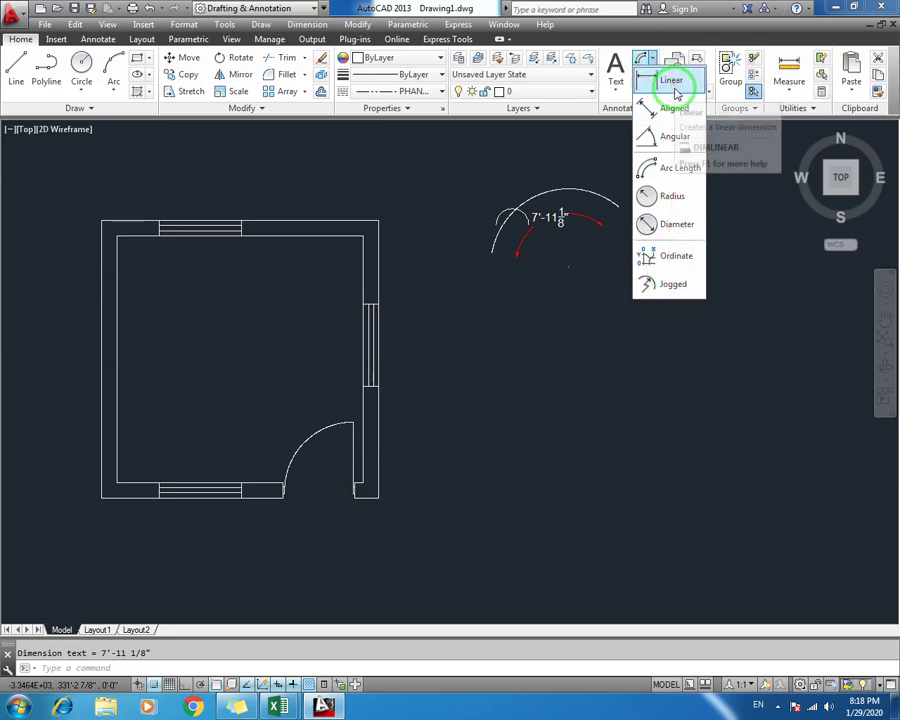
{"action": "left_click", "coordinate": [657, 60]}
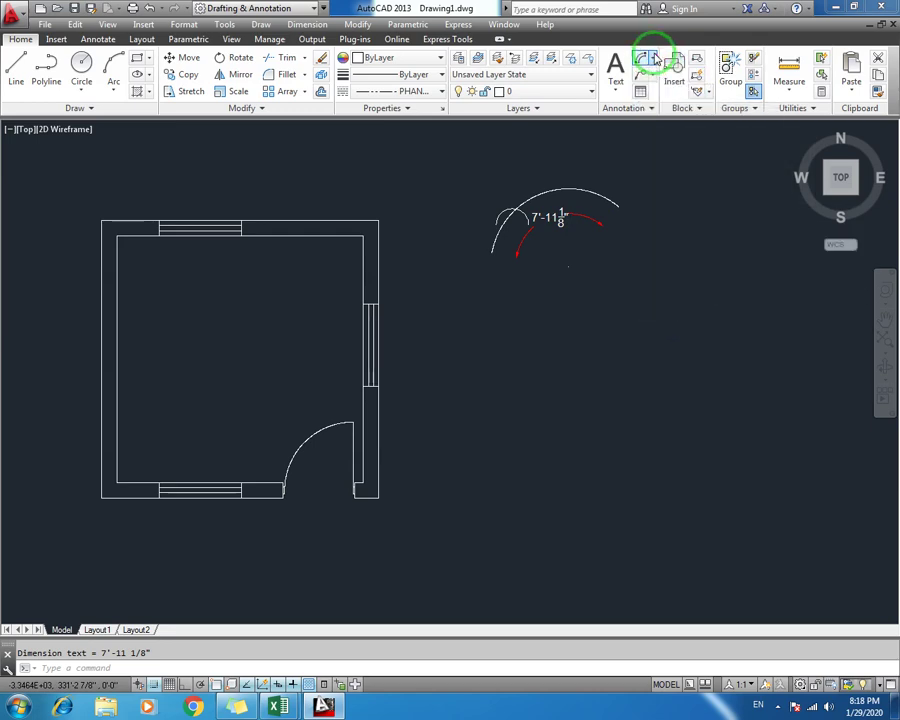
{"action": "left_click", "coordinate": [640, 176]}
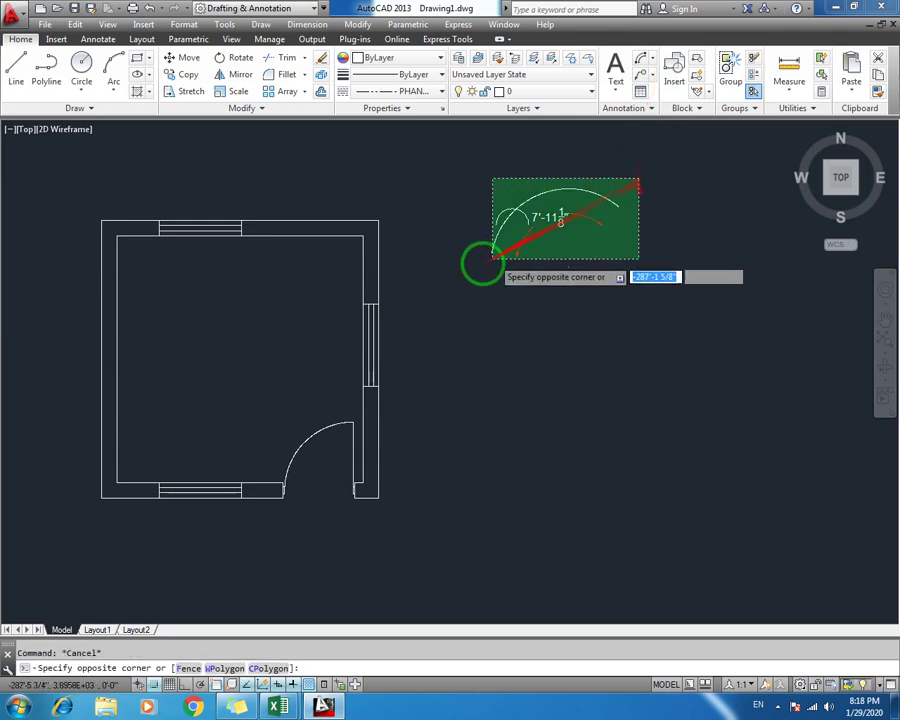
{"action": "left_click", "coordinate": [479, 264]}
{"action": "key", "text": "Delete"}
{"action": "key", "text": "Escape"}
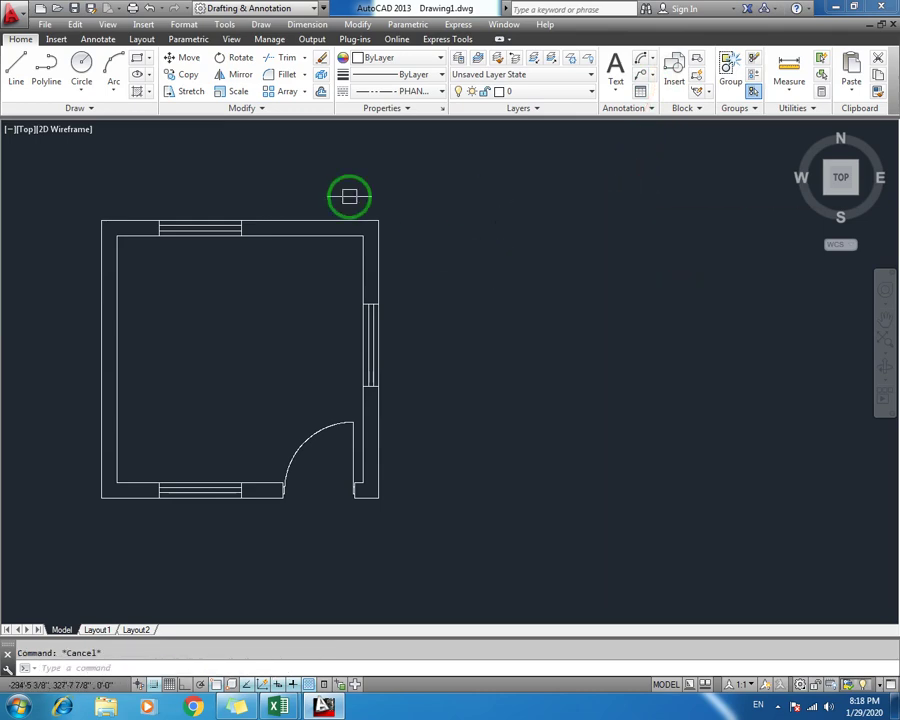
{"action": "left_click", "coordinate": [282, 109]}
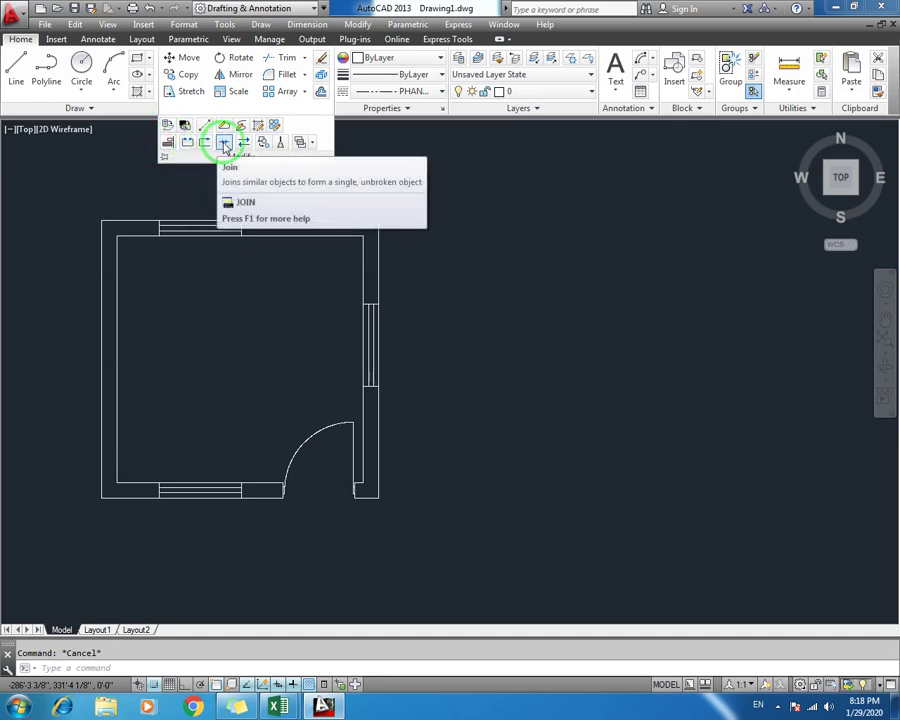
{"action": "left_click", "coordinate": [388, 113]}
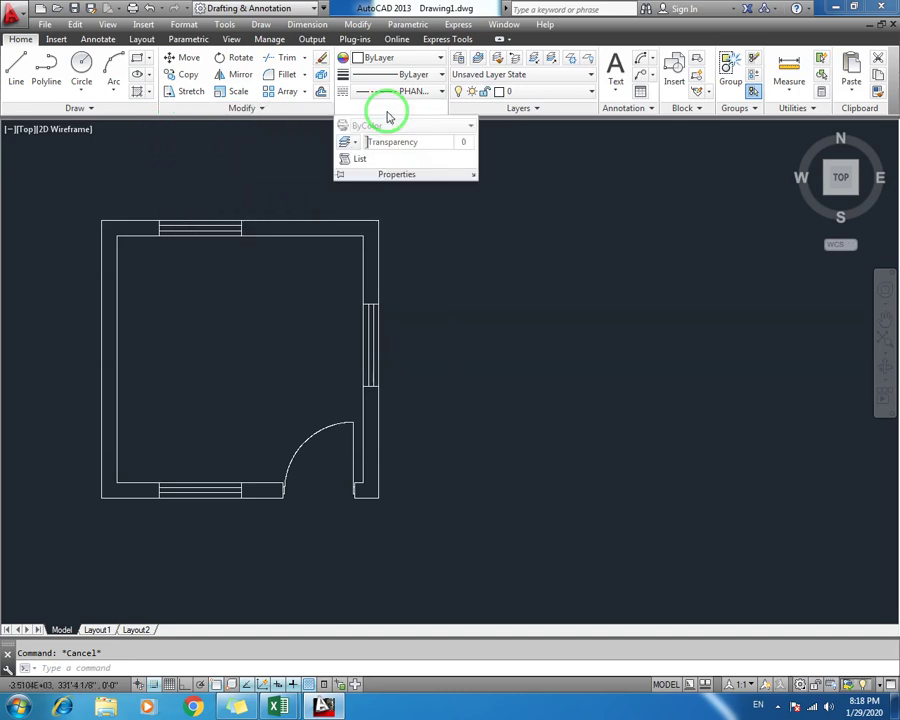
{"action": "middle_click_drag", "start_coordinate": [253, 231], "coordinate": [306, 231]}
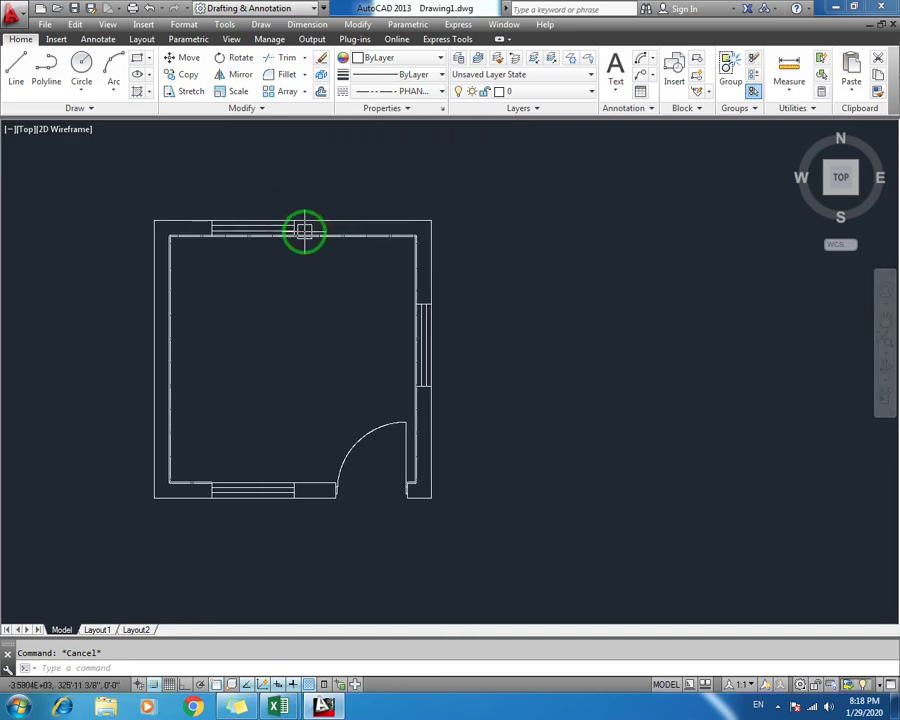
{"action": "mouse_move", "coordinate": [304, 231]}
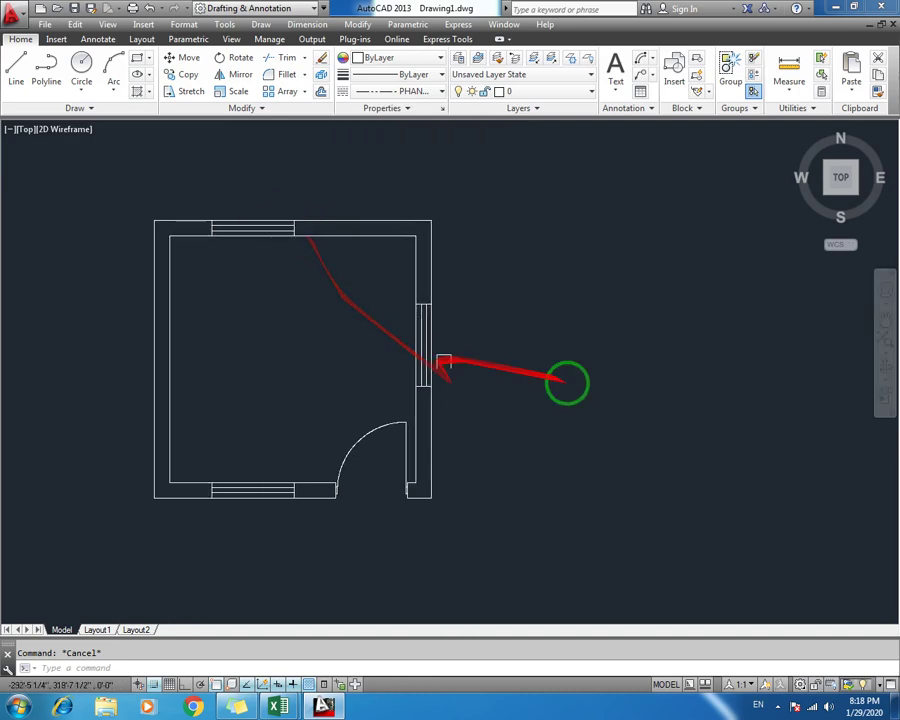
{"action": "left_click", "coordinate": [778, 706]}
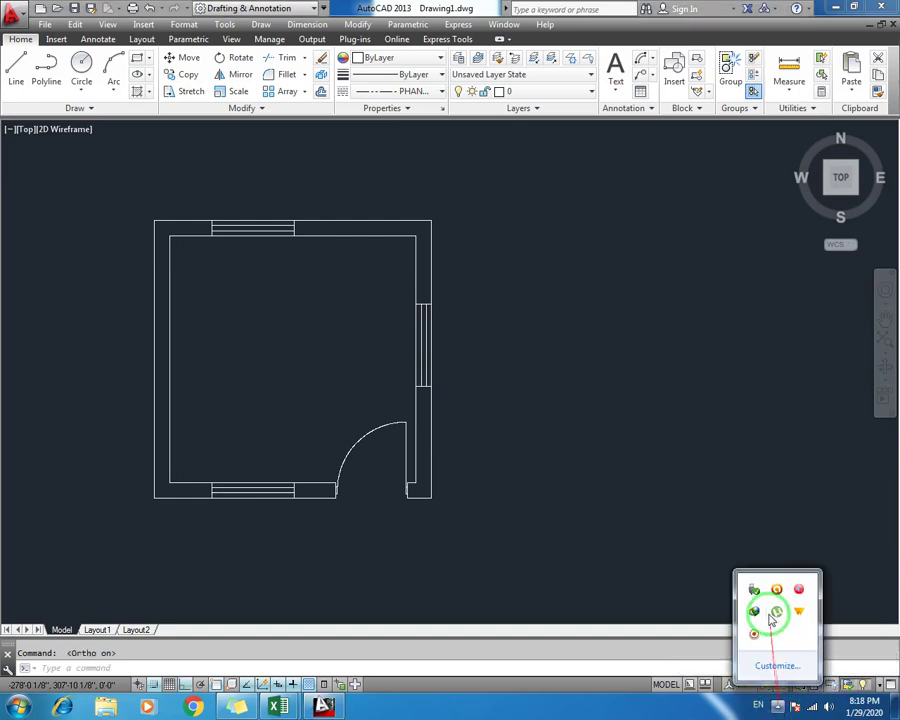